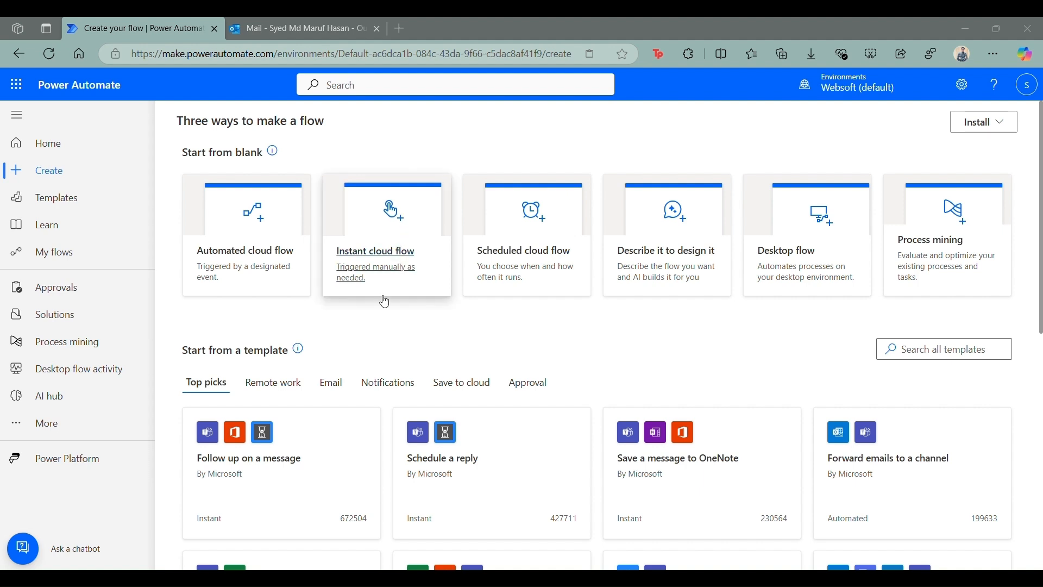
Create an instant cloud flow named "Extract Invoice" with the "Manually trigger a flow" trigger
click(377, 268)
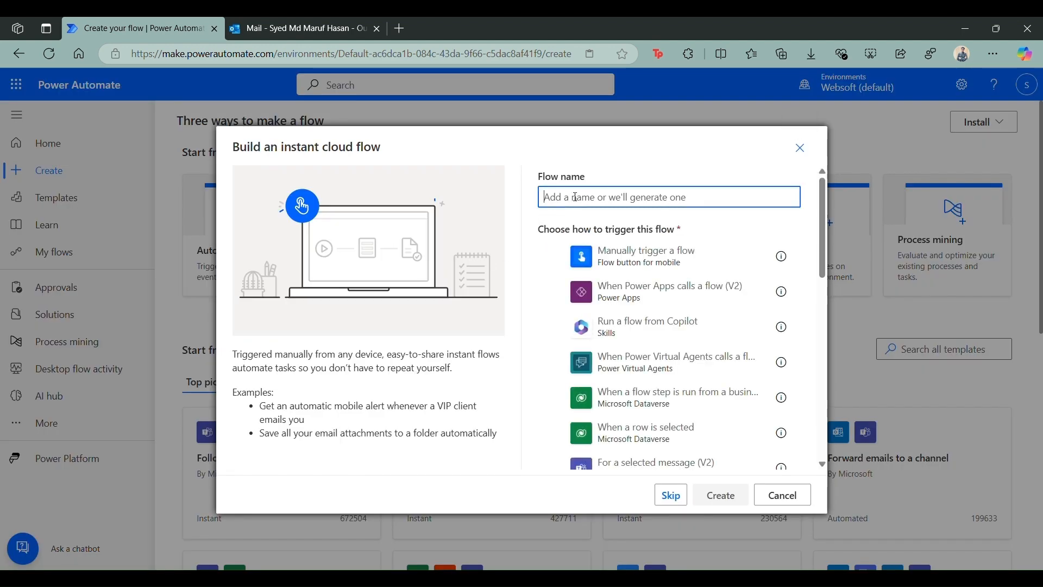
text(Extract Invoice)
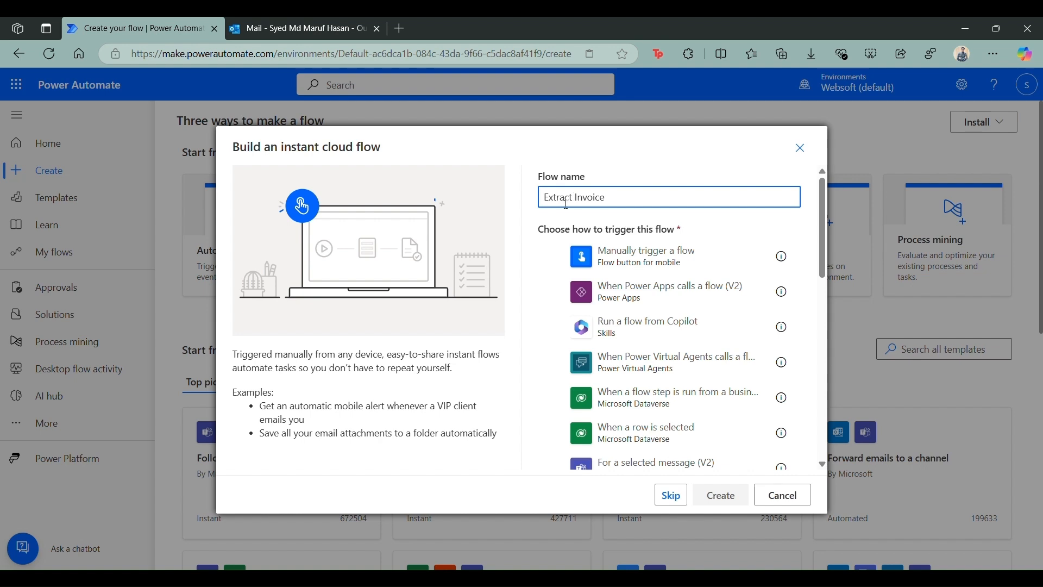
click(632, 257)
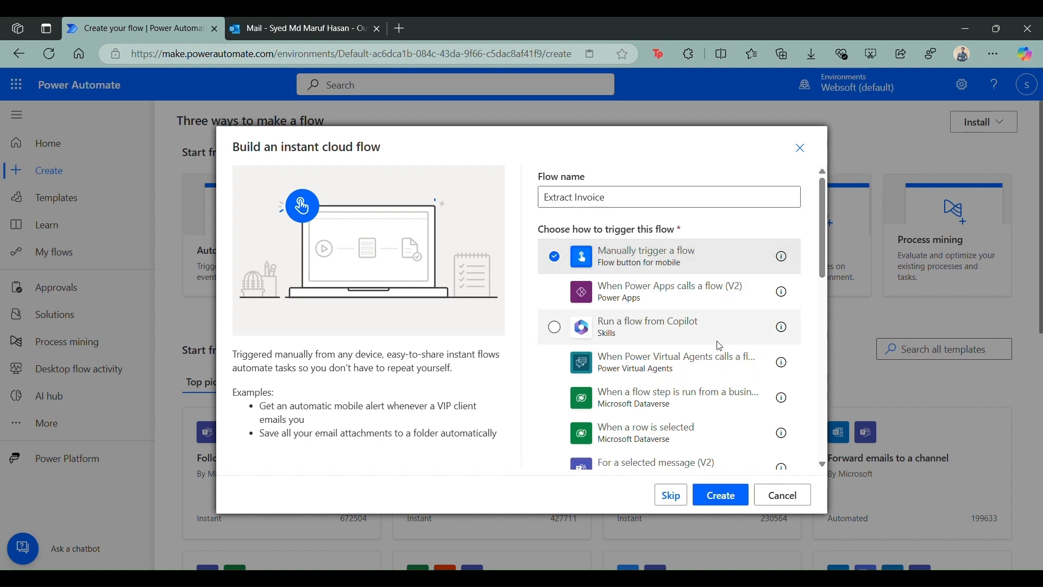
click(714, 500)
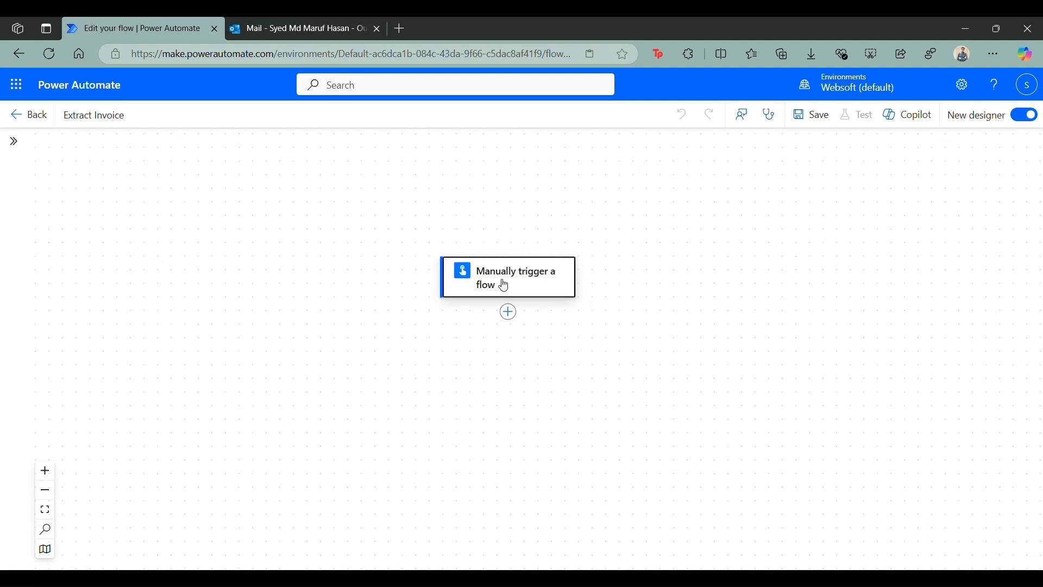
Add a File input named "Invoice File" to the manual trigger
click(504, 285)
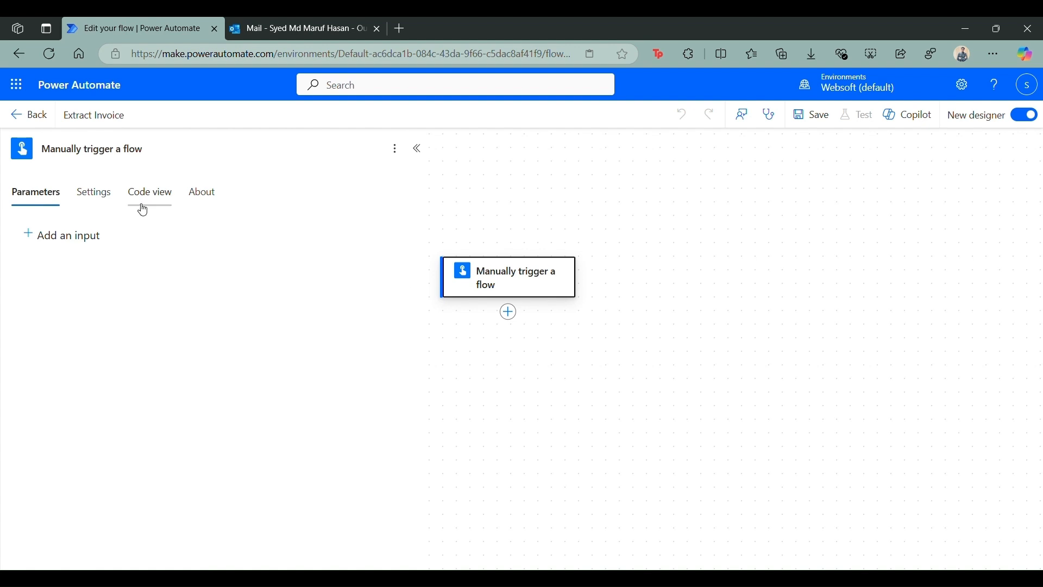
click(51, 238)
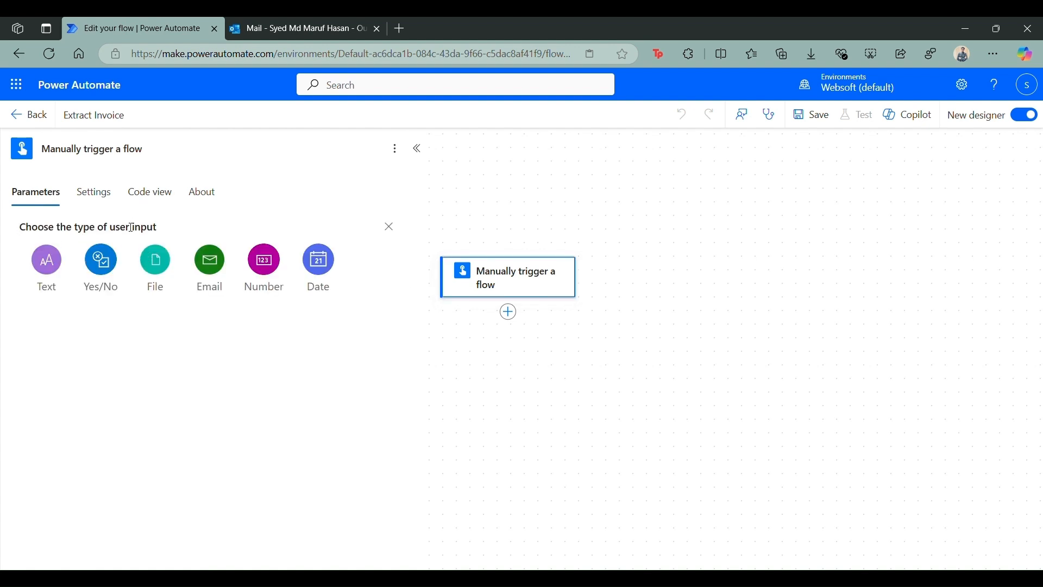
click(157, 272)
drag(97, 232, 50, 235)
key(BackSpace)
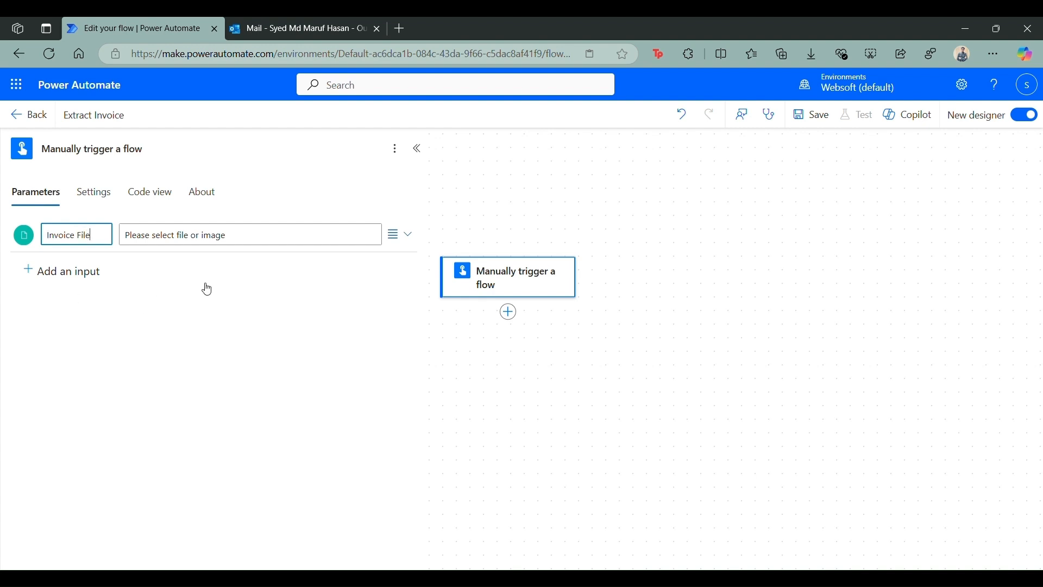
click(455, 426)
Add the AI Builder action "Extract information from invoices" below the manual trigger
click(509, 317)
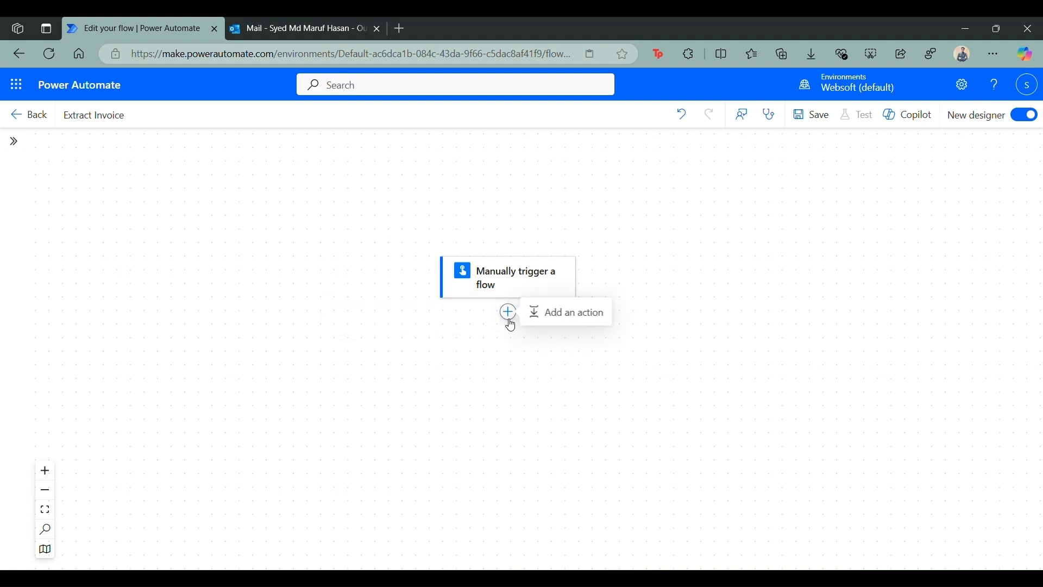
click(555, 327)
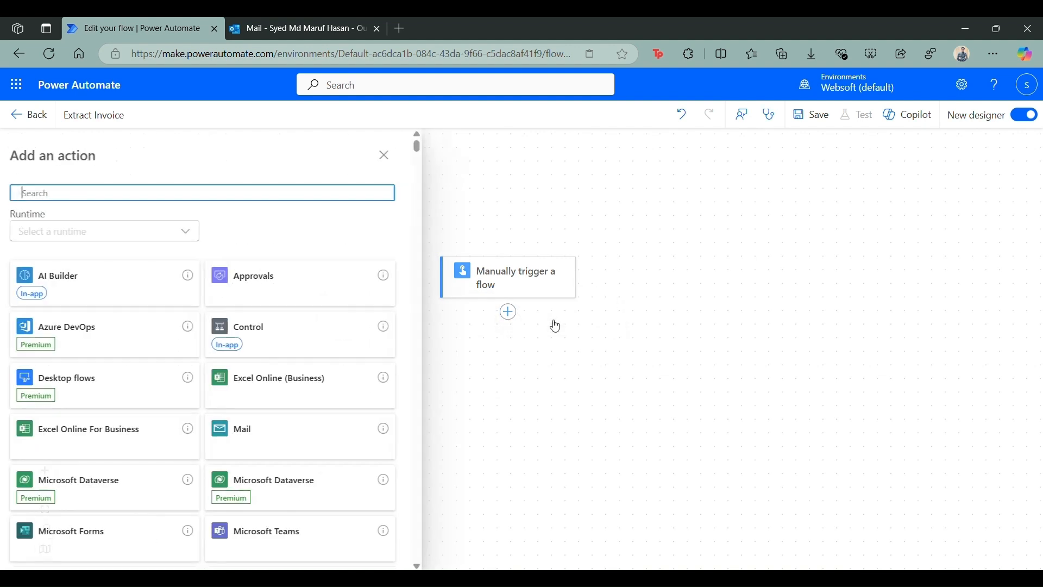
click(163, 192)
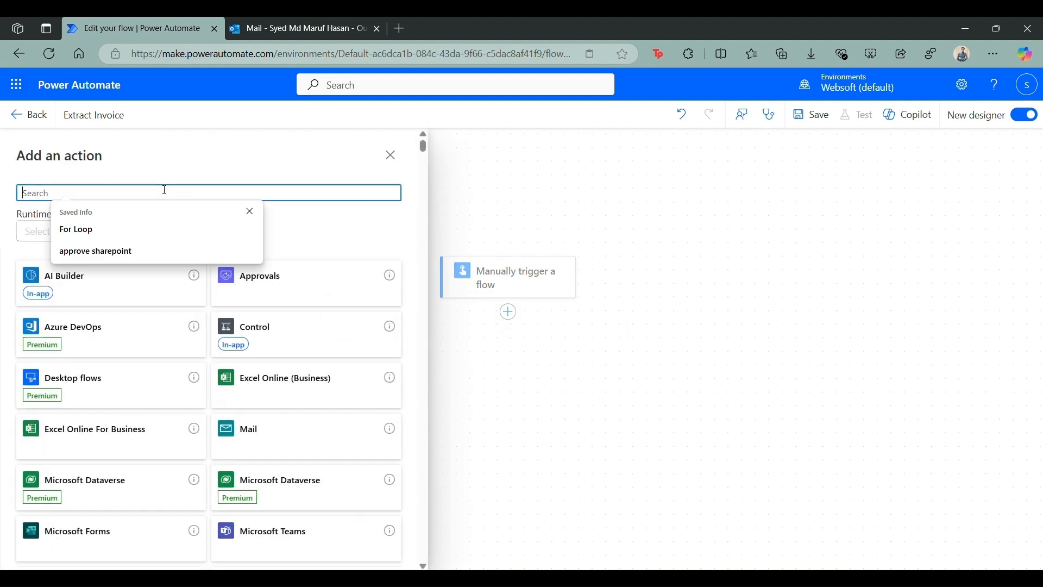
click(124, 299)
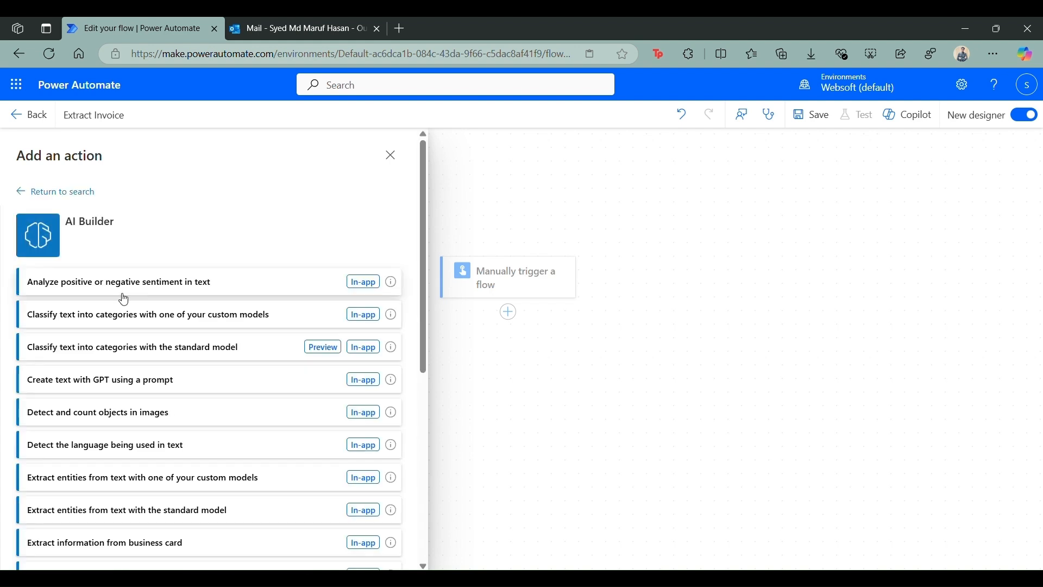
scroll(125, 380, down, 3)
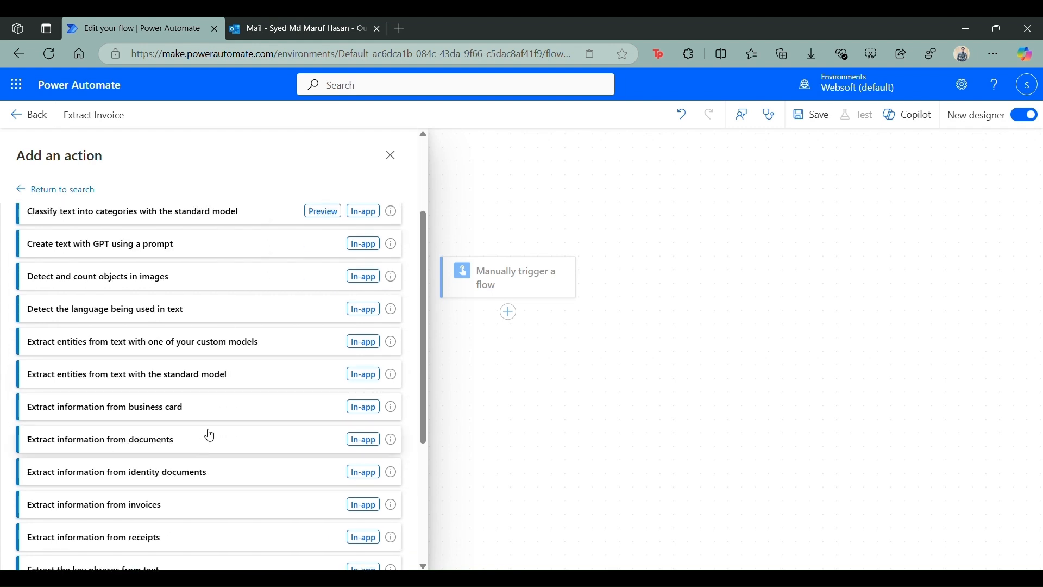
scroll(202, 491, down, 1)
click(145, 438)
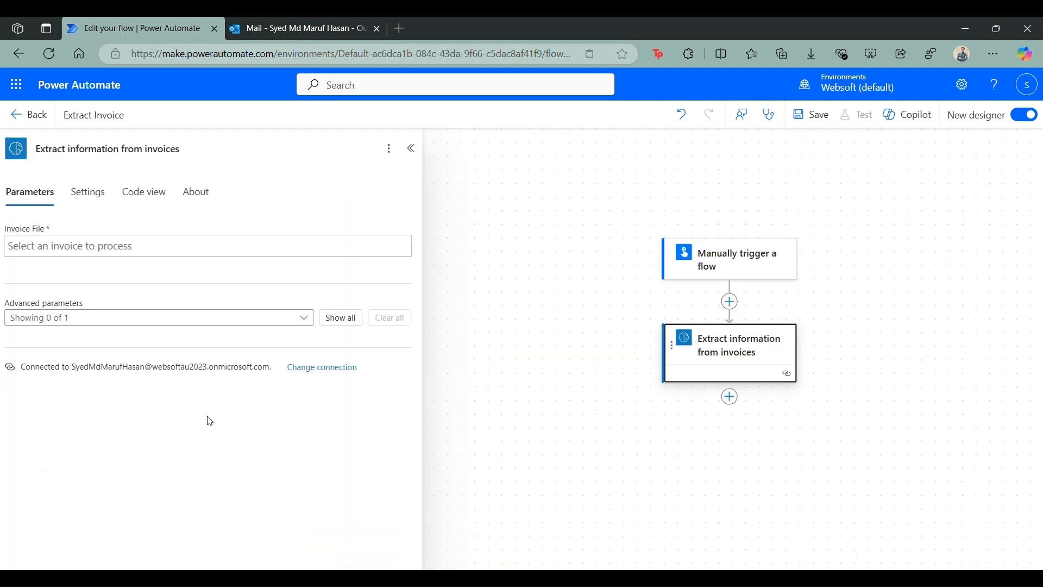
Set the extraction action's Invoice File to the trigger's "Invoice File contentBytes" and show all its advanced parameters
click(151, 244)
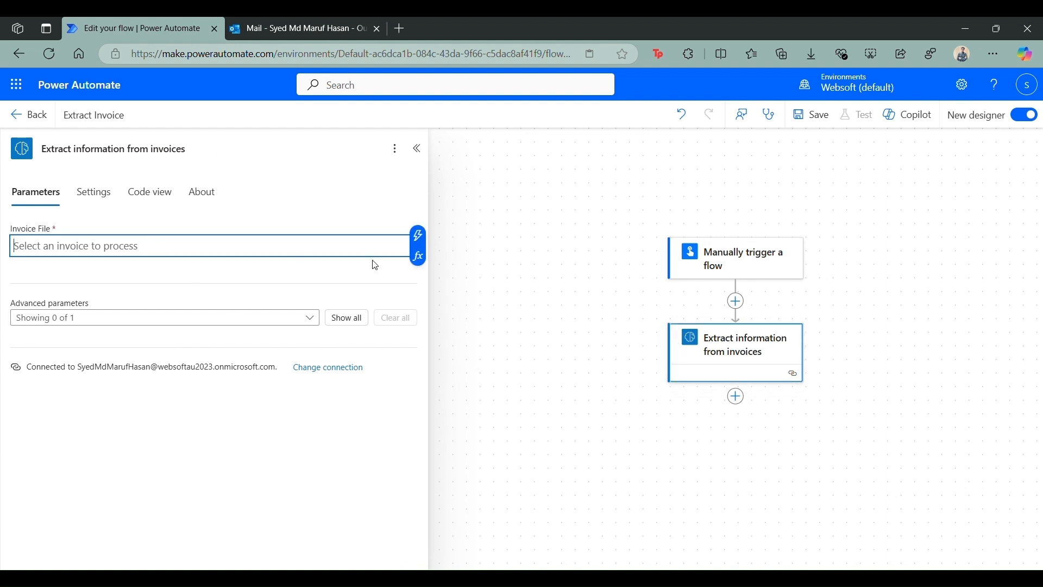
click(421, 239)
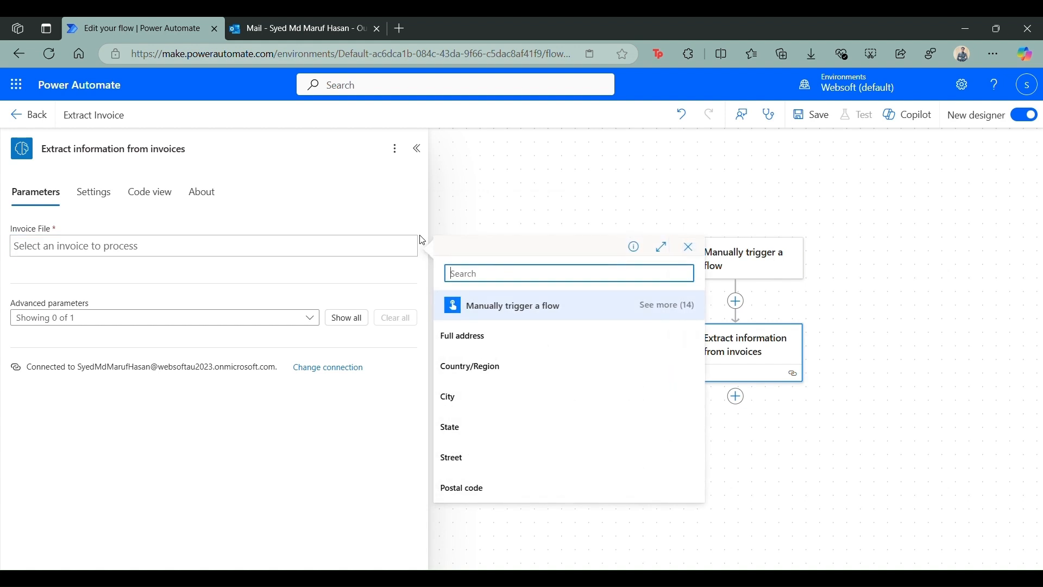
click(676, 310)
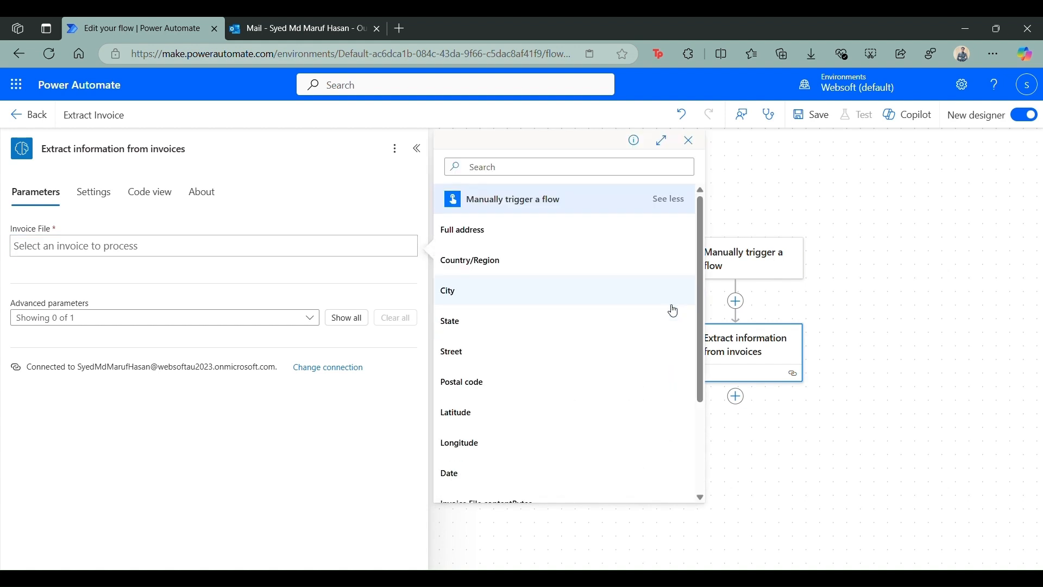
scroll(574, 375, down, 3)
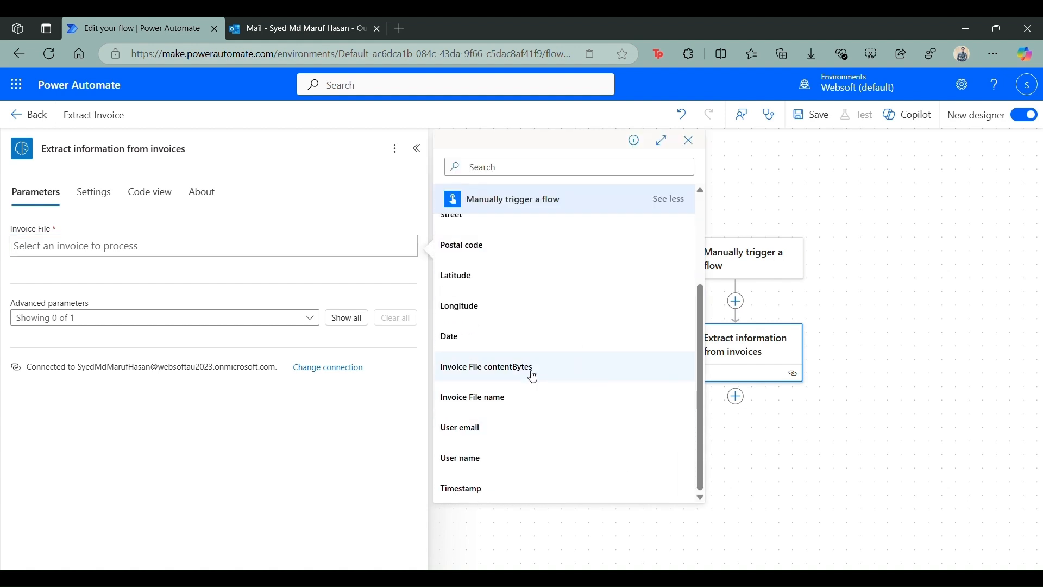
click(533, 376)
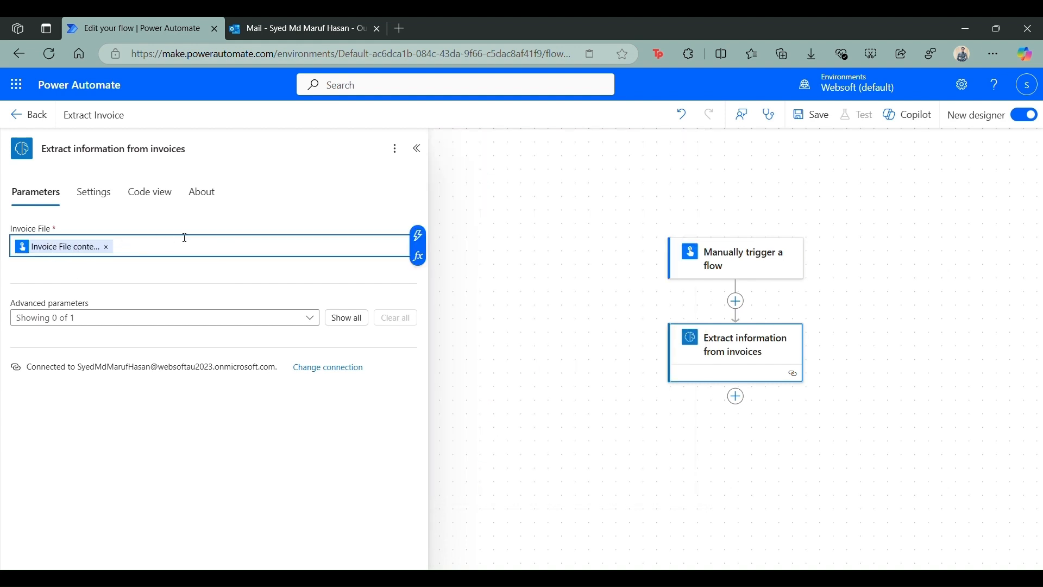
click(748, 261)
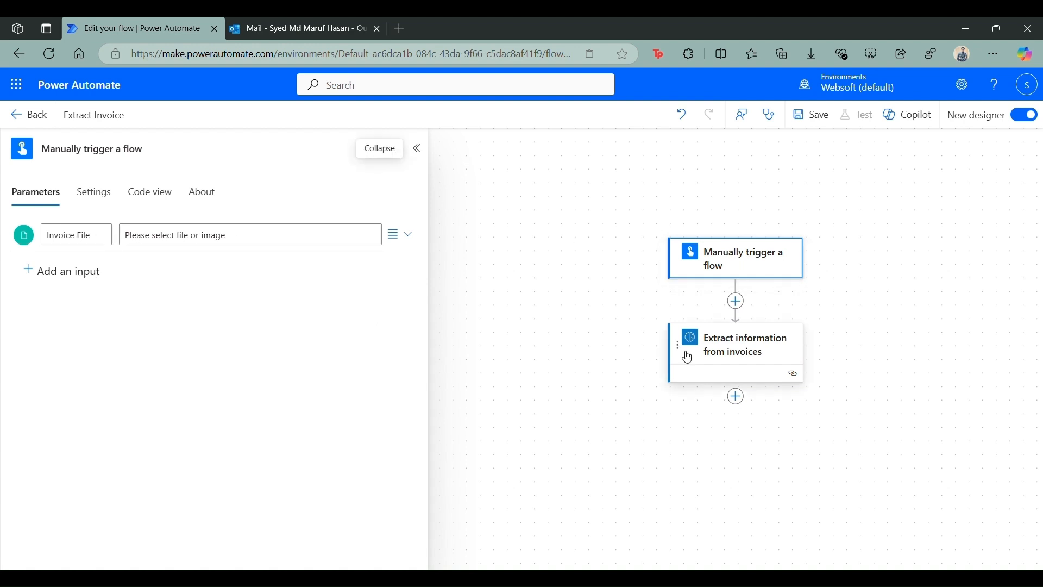
click(749, 353)
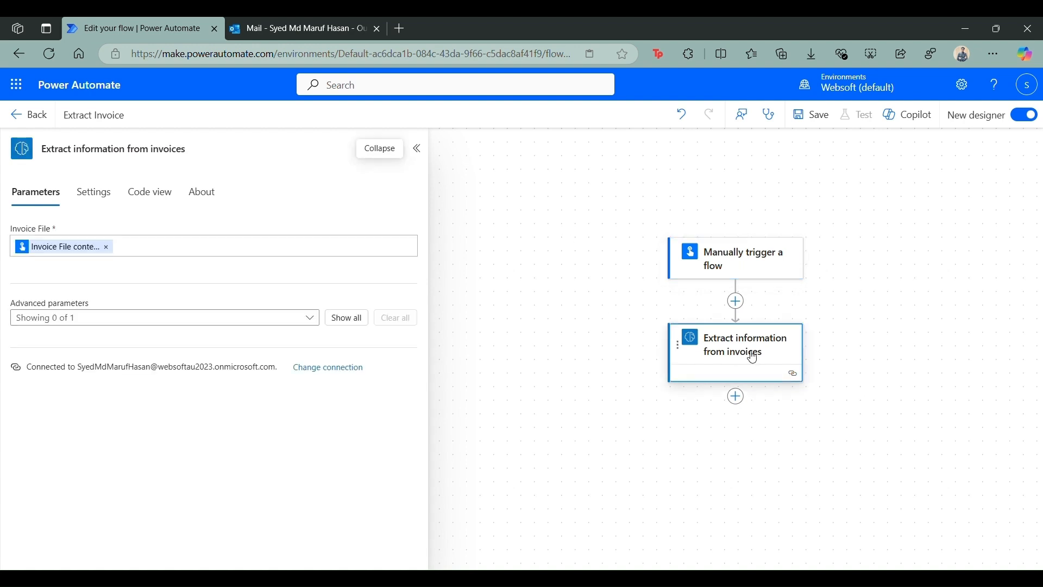
click(356, 320)
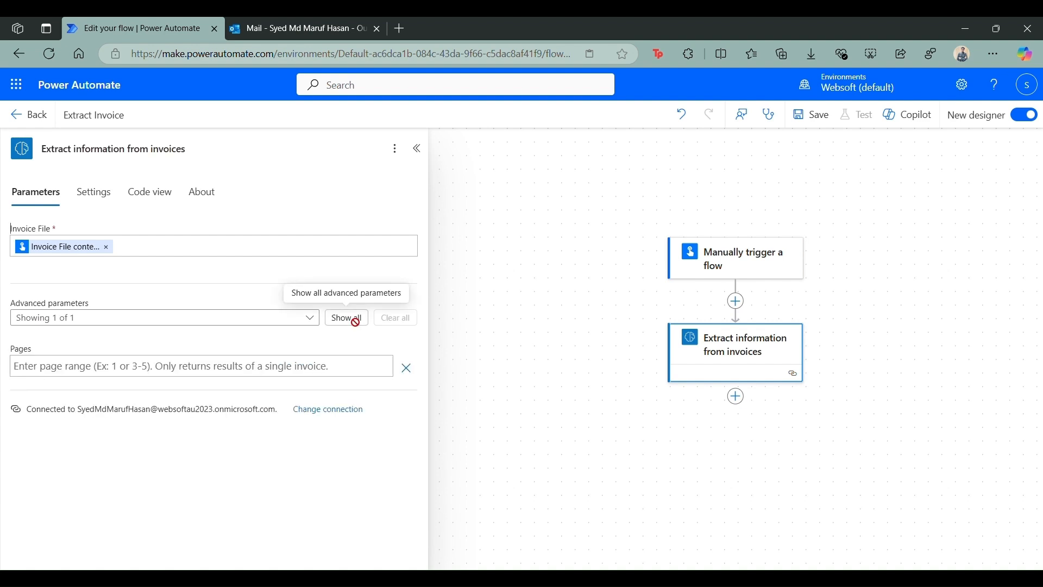
Search the actions for "create html table" and add Create HTML table after the invoice extraction action
click(738, 401)
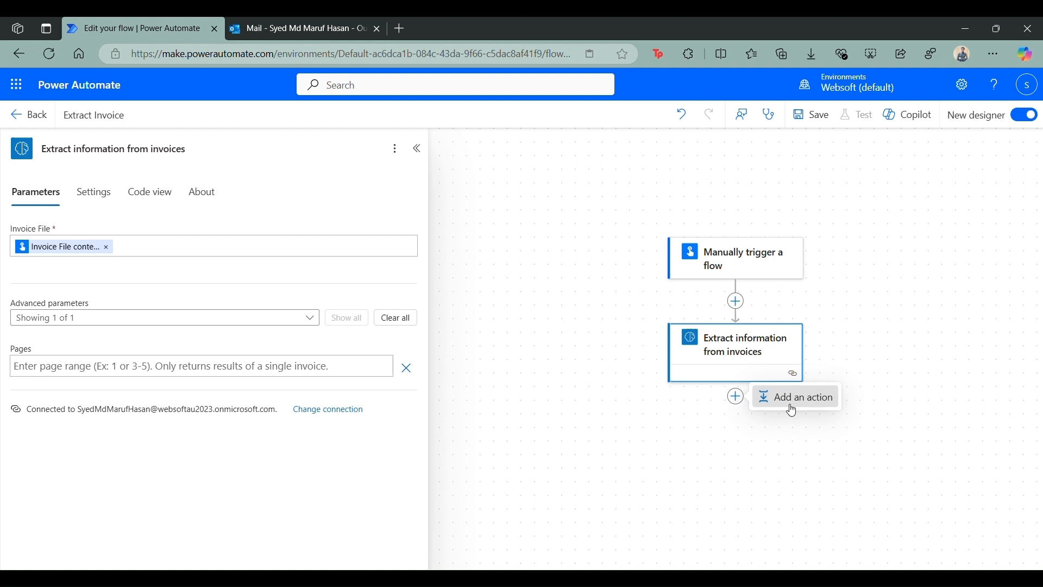
click(791, 409)
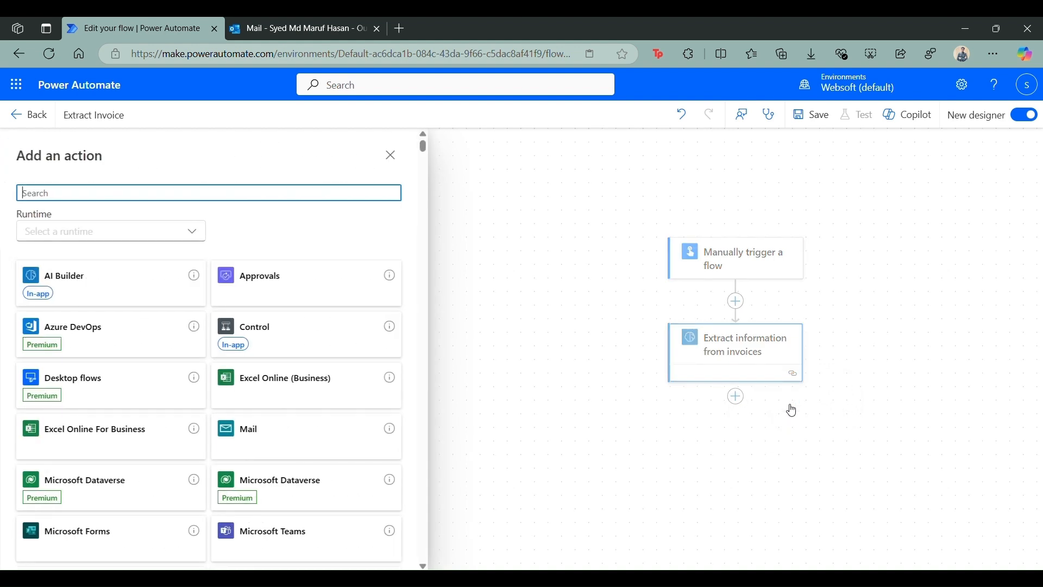
click(81, 192)
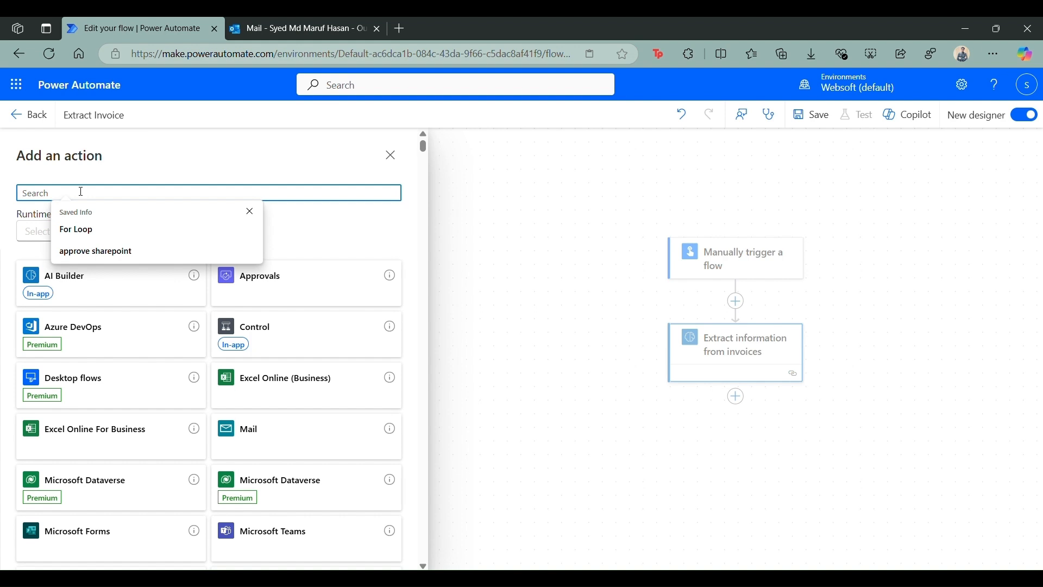
text(create)
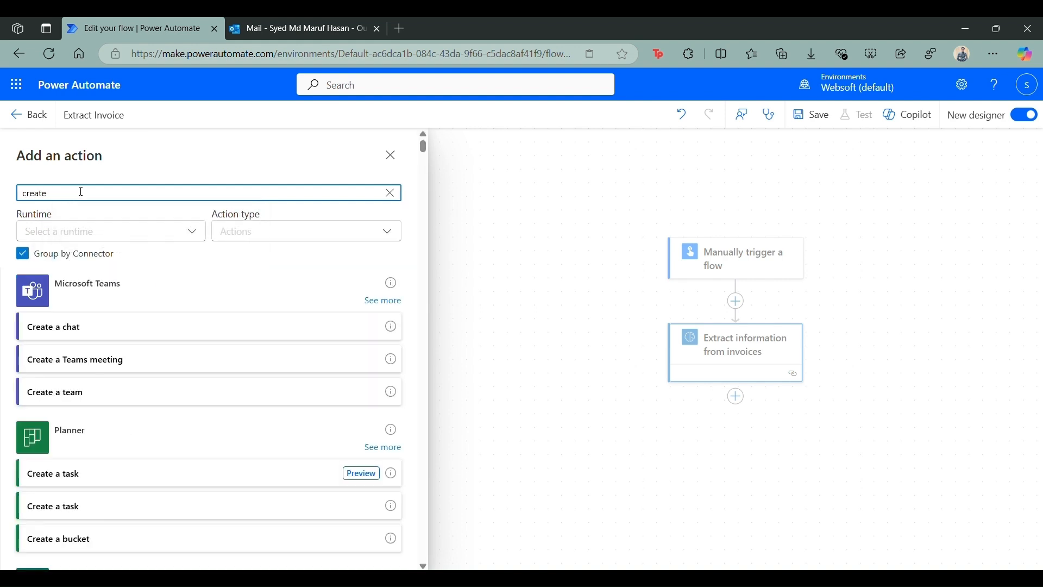
text( html table)
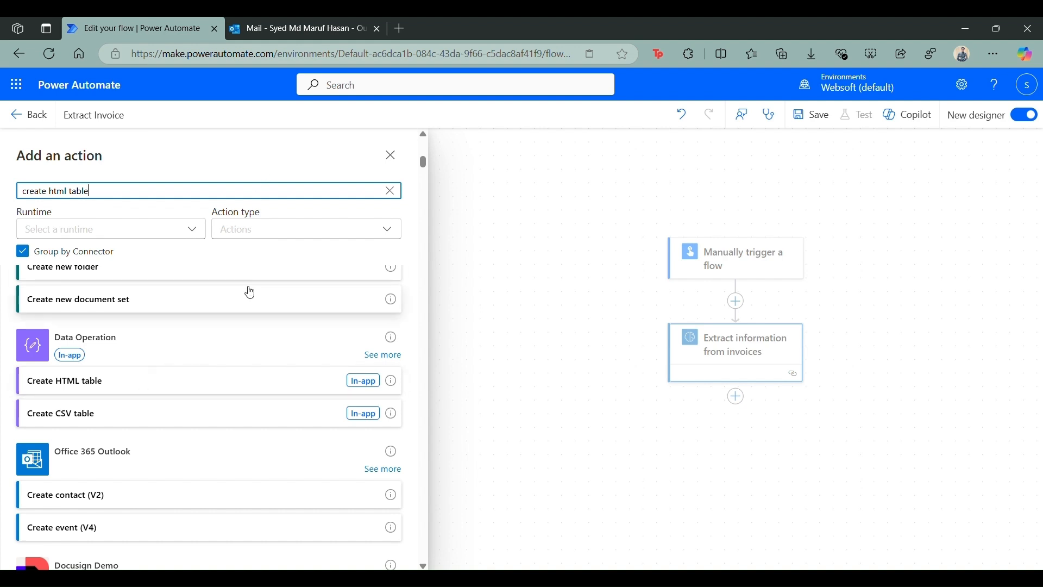
click(146, 389)
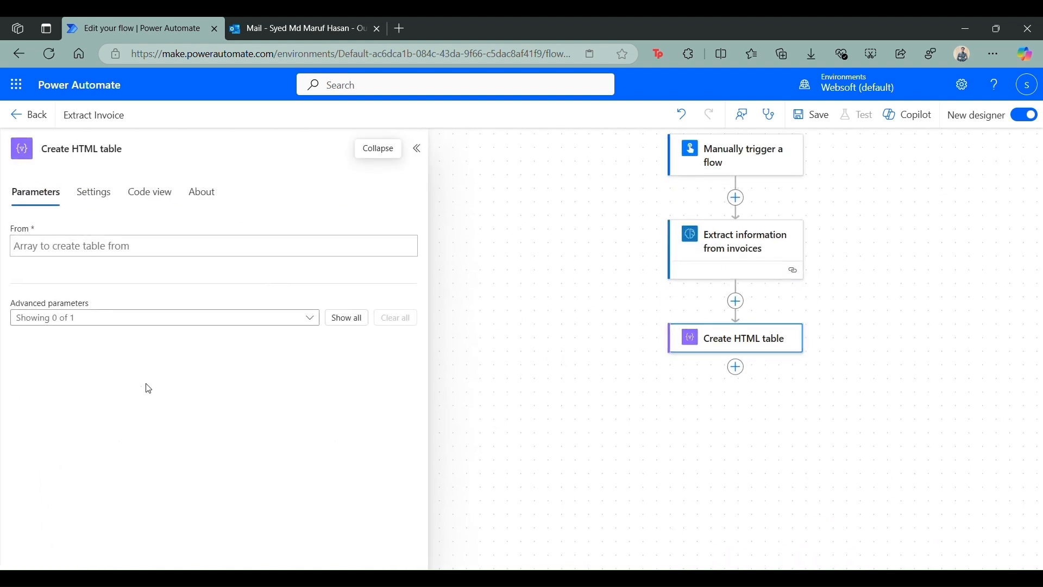
Set the HTML table's source to body/responsev2/predictionOutput/result/items and its columns to Custom
click(100, 242)
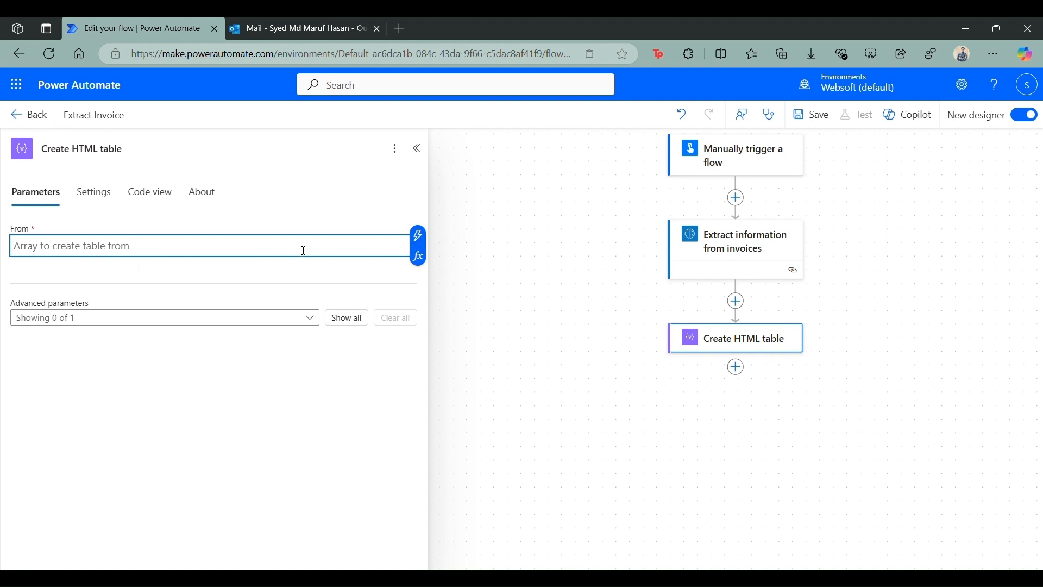
click(419, 237)
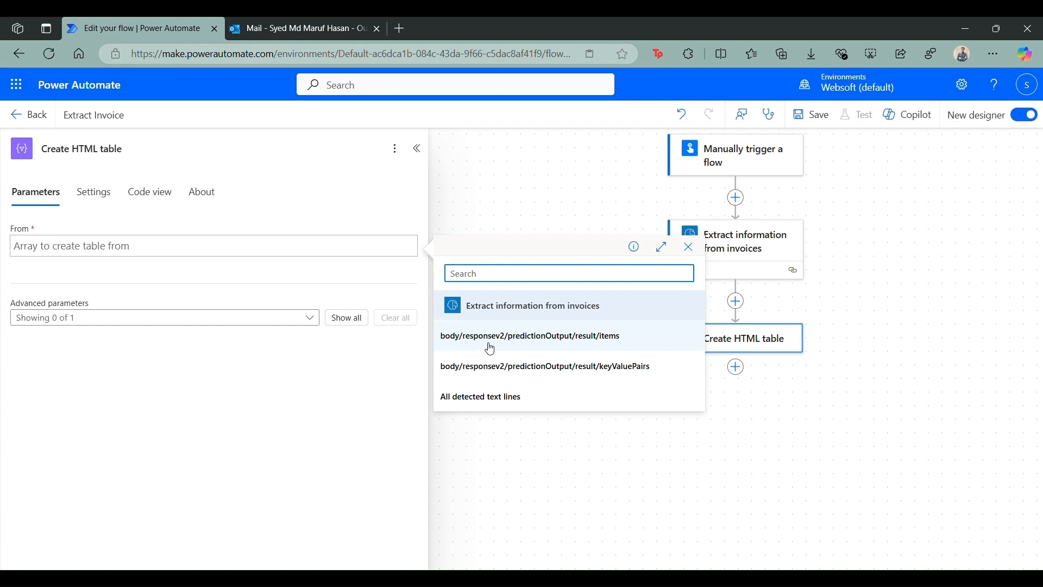
click(533, 343)
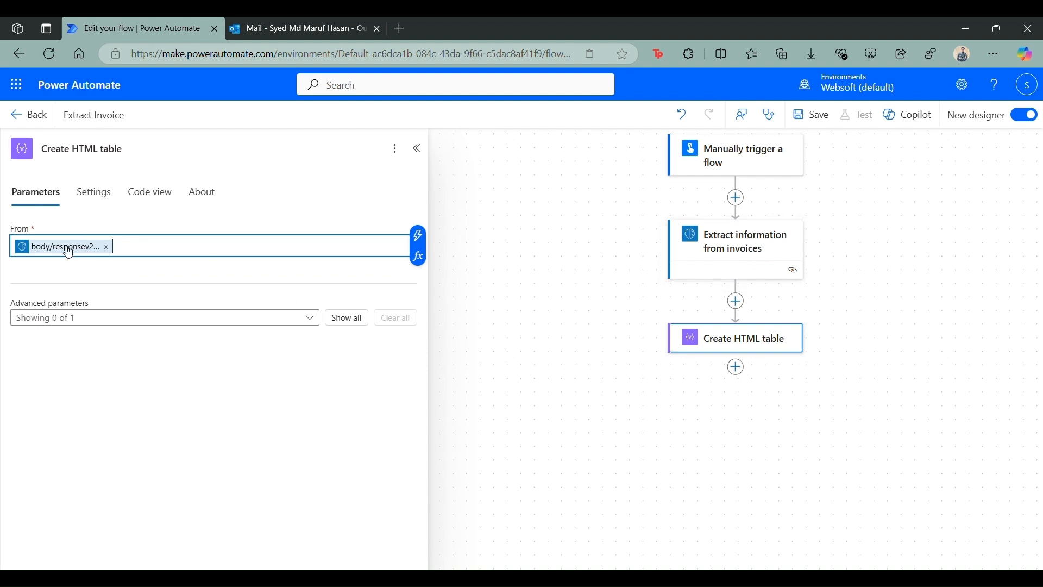
click(354, 323)
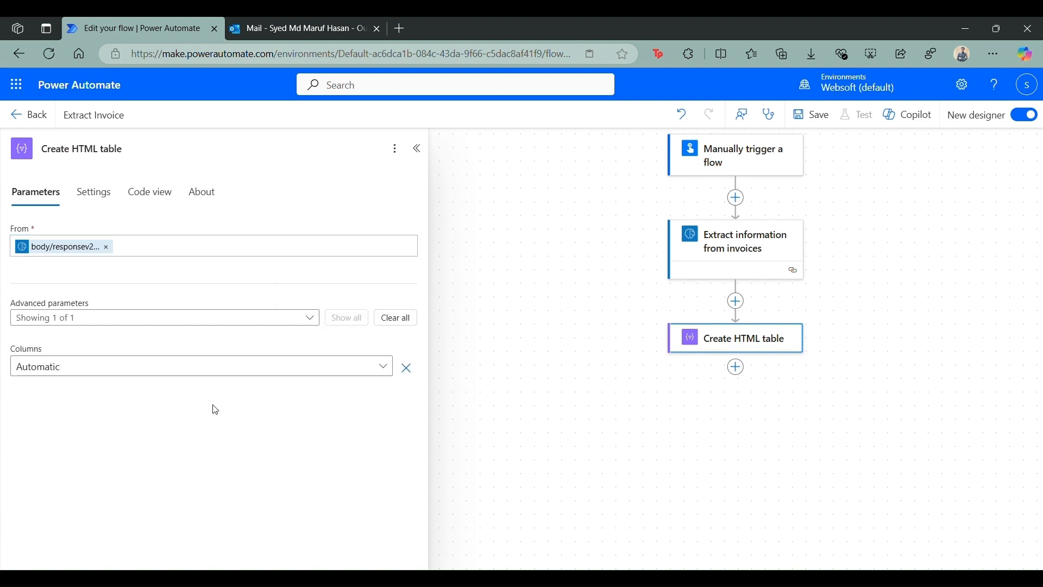
click(377, 374)
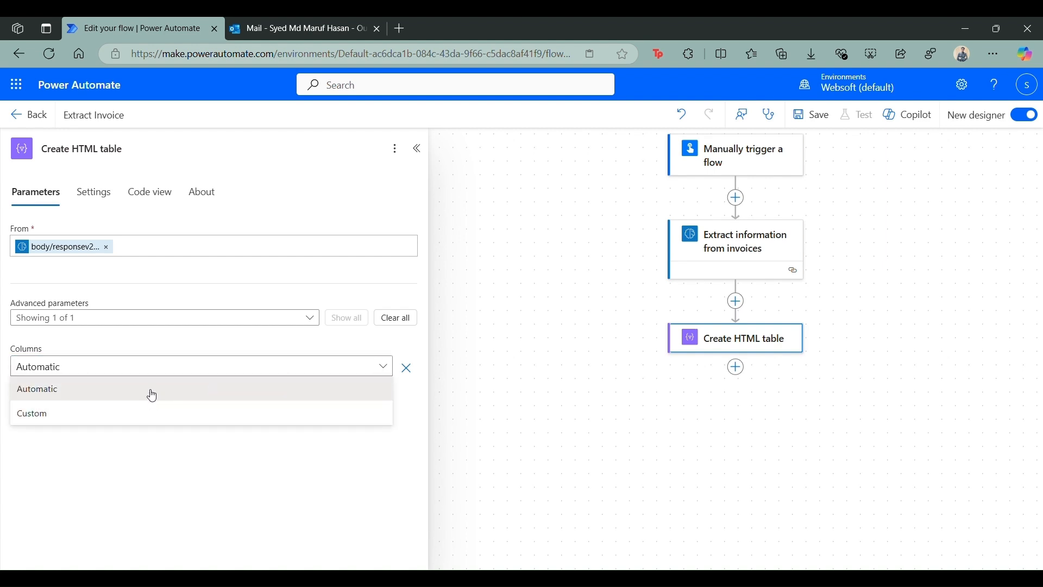
click(118, 423)
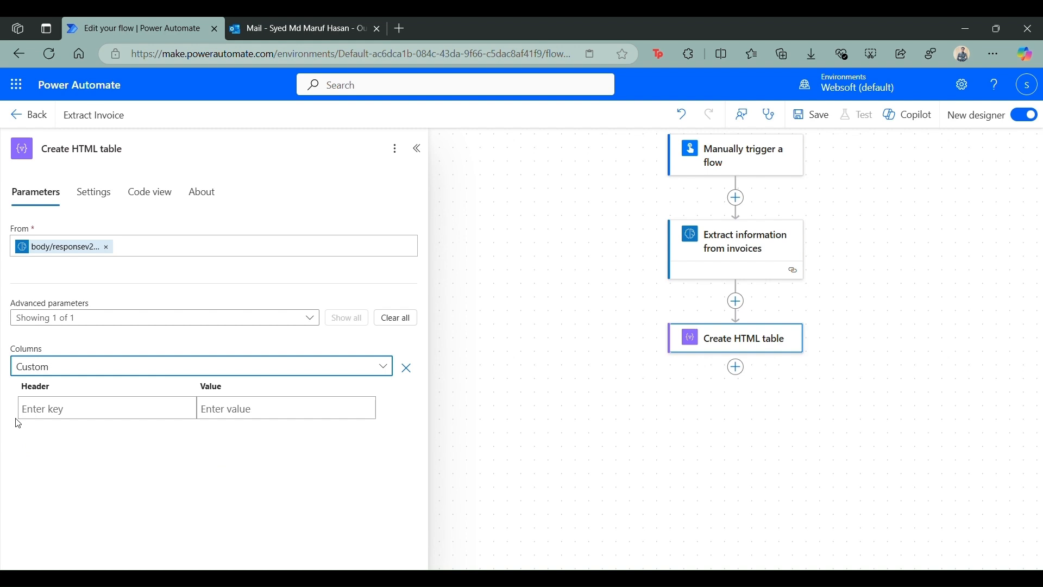
Copy "Invoice ID" from the Line Item table list in Notion into the HTML table's first column header
click(68, 407)
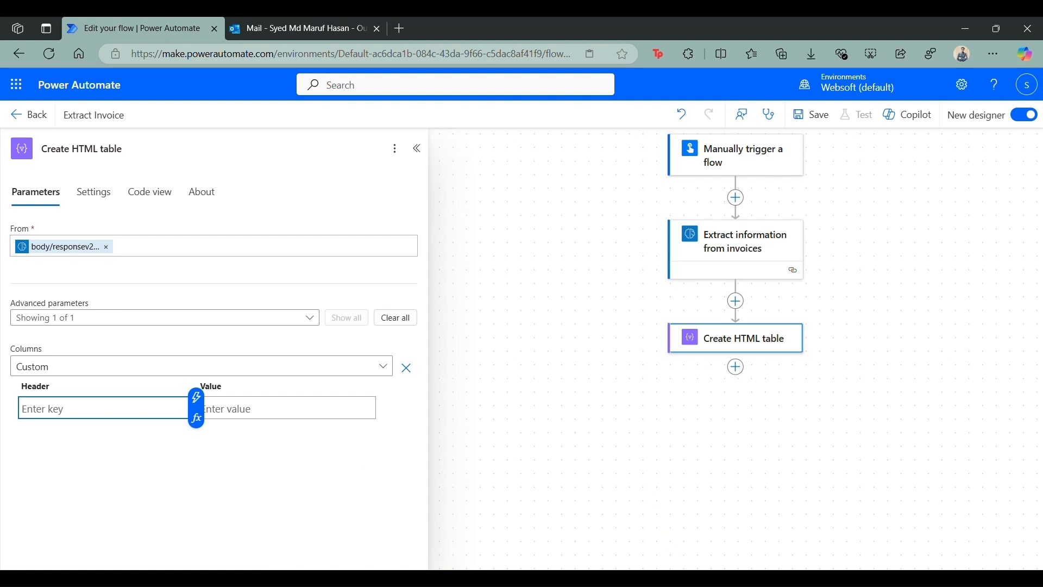
key(alt+Tab)
scroll(720, 426, down, 2)
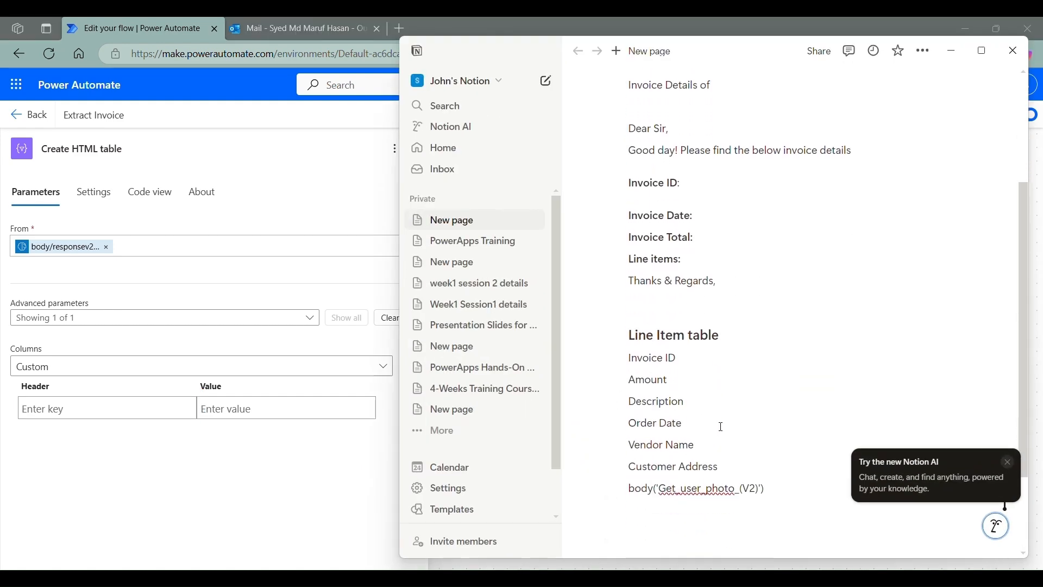
scroll(721, 427, down, 2)
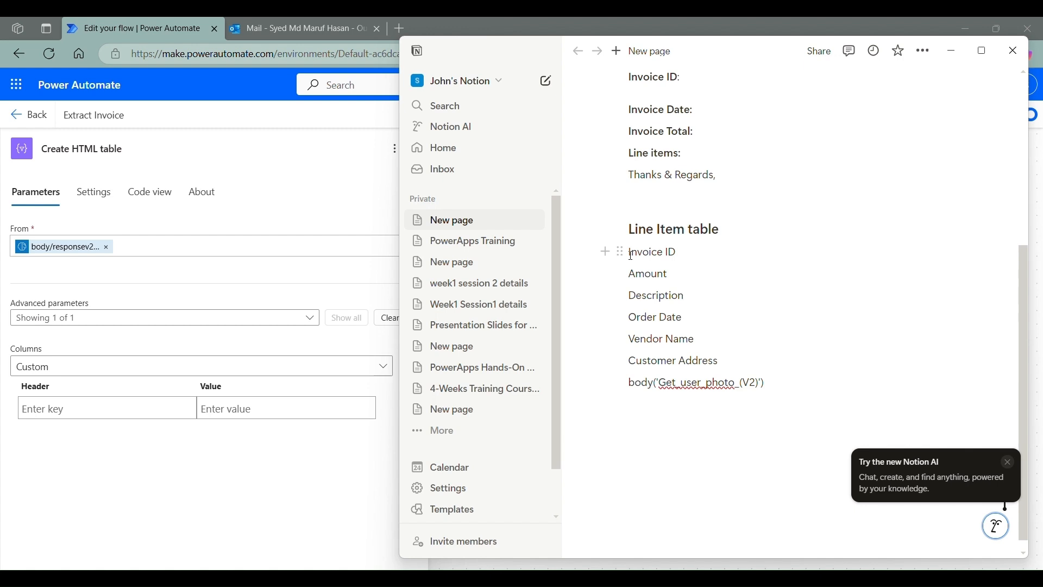
drag(630, 255, 676, 254)
key(ctrl+c)
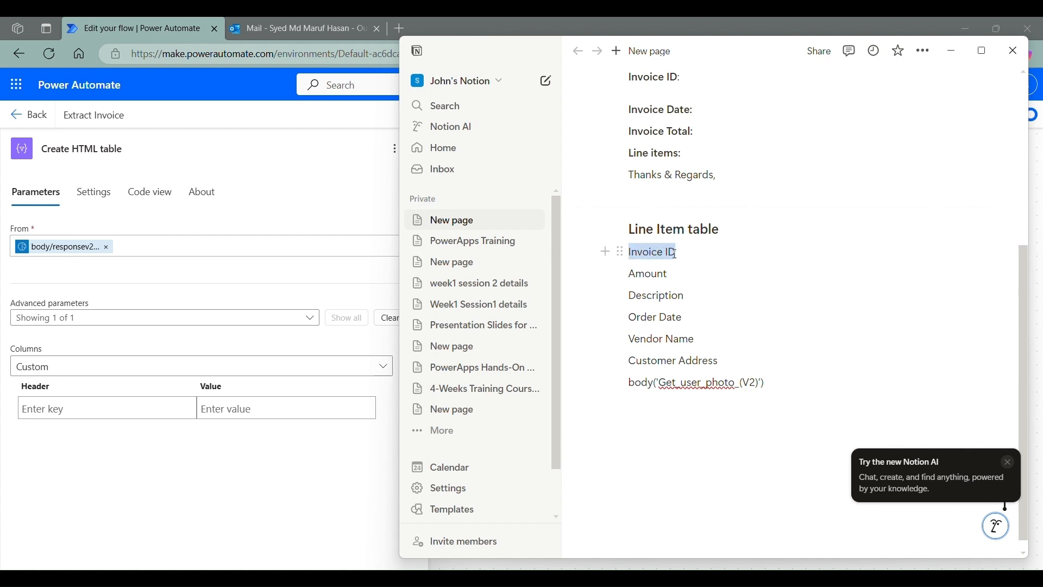
click(64, 411)
key(ctrl+v)
click(265, 417)
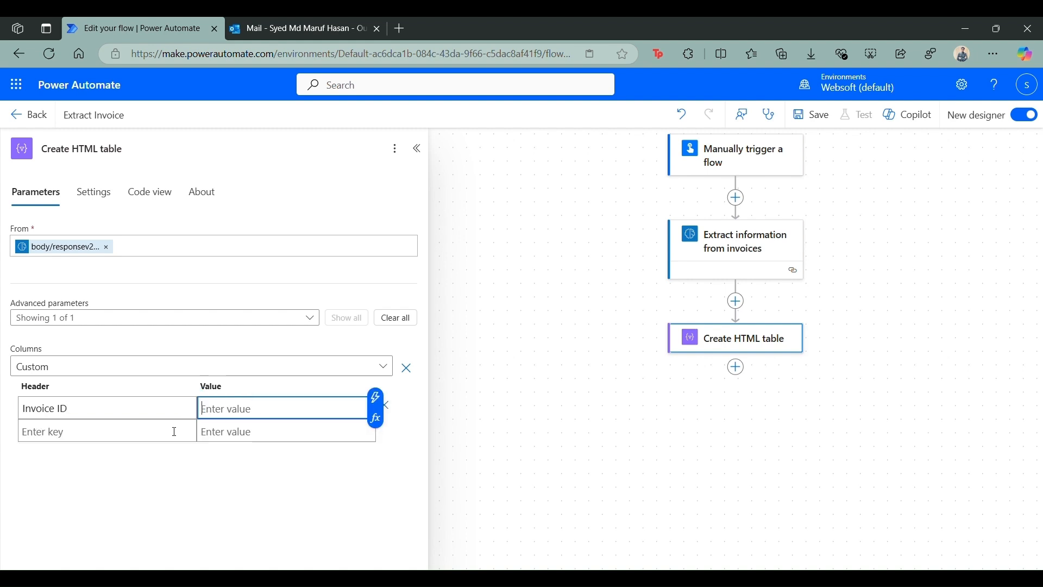
Copy "Amount" from the Notion list into the HTML table's second column header
click(146, 434)
mouse_move(677, 578)
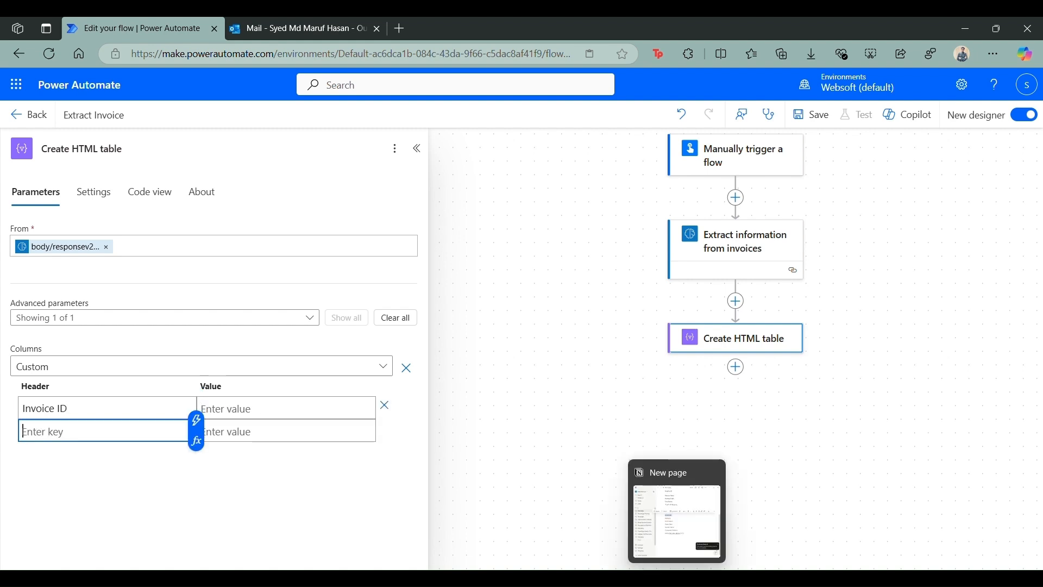
click(677, 516)
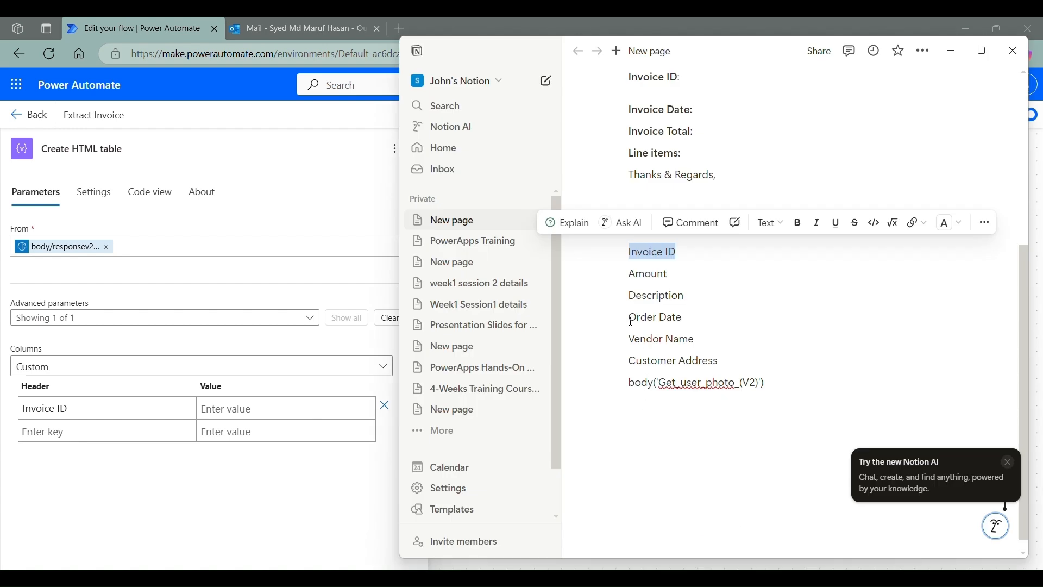
drag(627, 279, 672, 274)
key(ctrl+c)
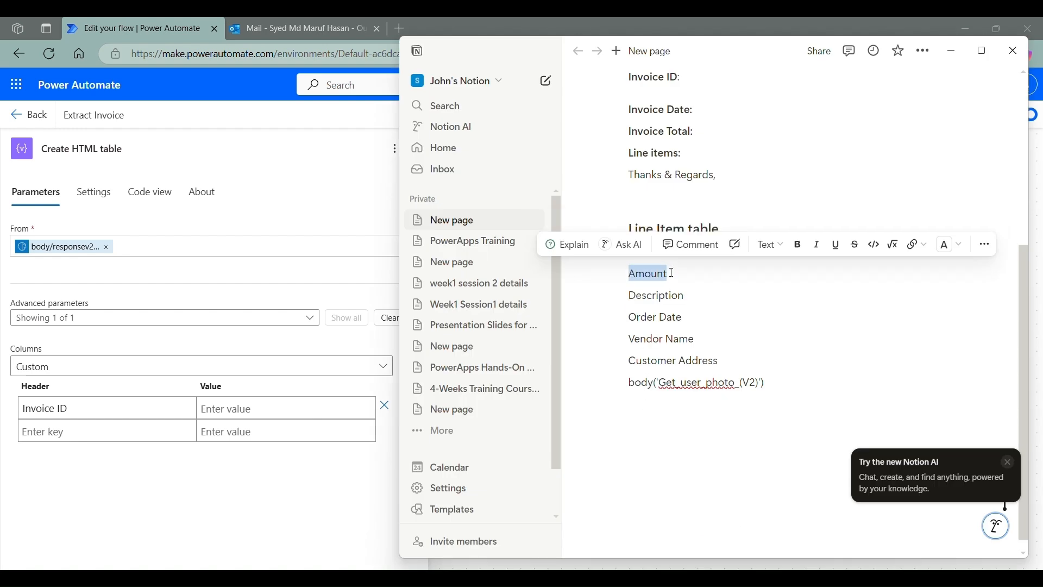
click(55, 431)
key(ctrl+v)
key(Tab)
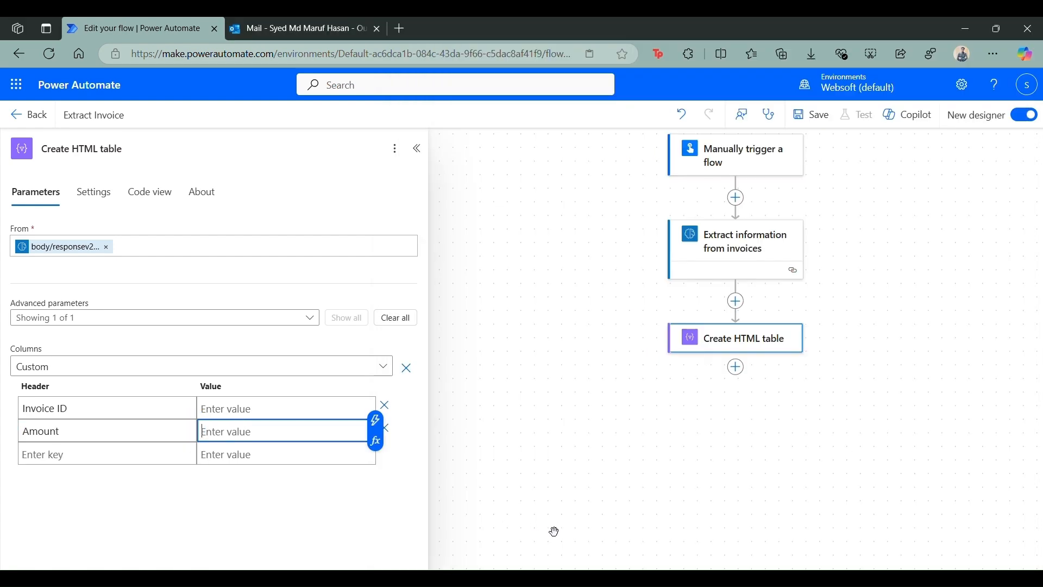
Copy "Description" from the Notion list into the HTML table's third column header
key(alt+Tab)
drag(632, 301, 695, 297)
key(ctrl+c)
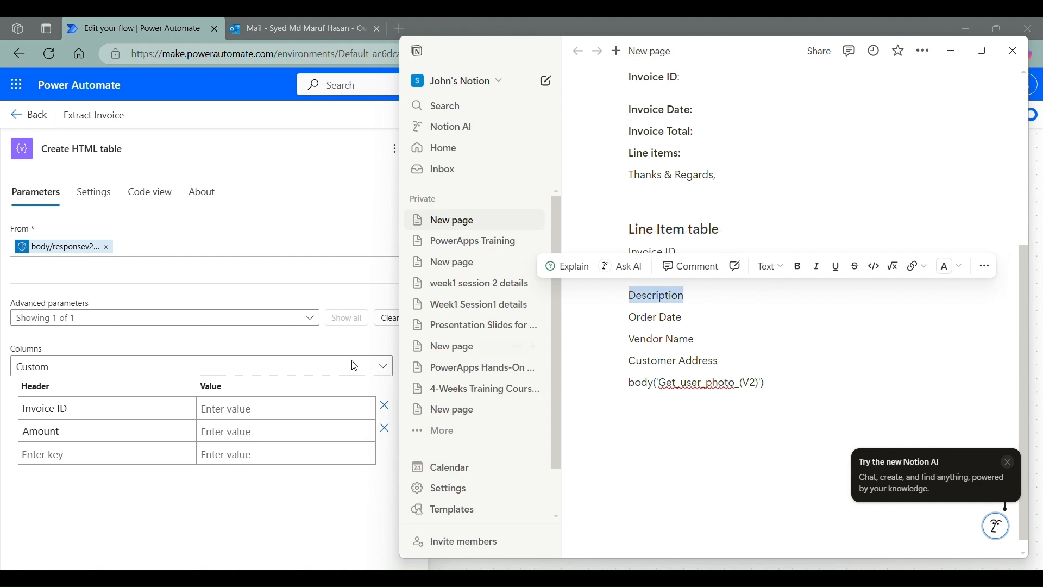
click(69, 458)
key(ctrl+v)
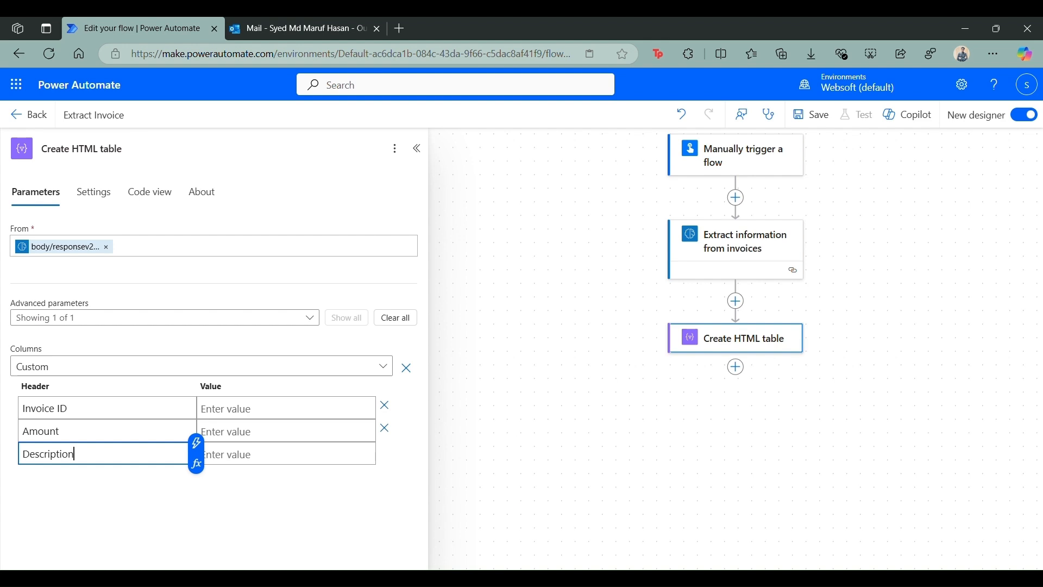
Copy "Order Date" from the Notion list into the HTML table's fourth column header
key(alt+Tab)
drag(632, 319, 684, 319)
key(ctrl+c)
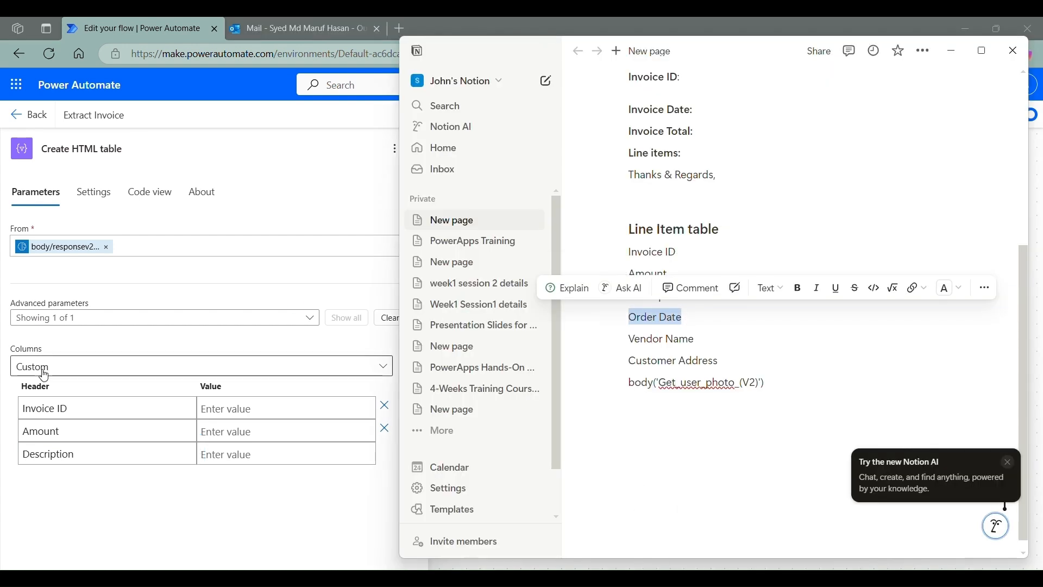
click(122, 489)
click(156, 455)
click(156, 476)
key(ctrl+v)
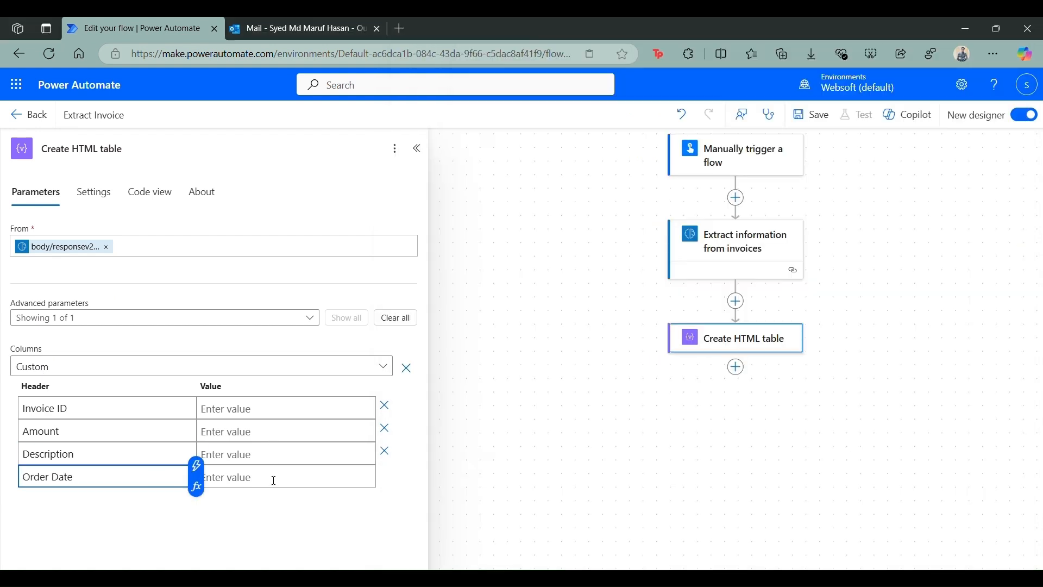
click(274, 481)
Copy "Vendor Name" from the Notion list into the HTML table's fifth column header
key(alt+Tab)
drag(632, 339, 699, 341)
key(ctrl+c)
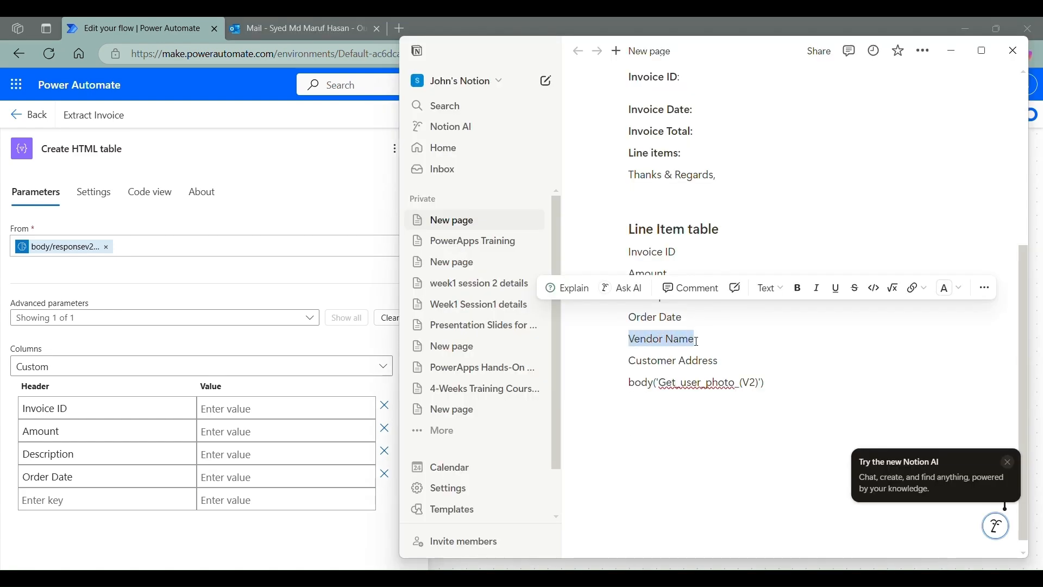
key(alt+Tab)
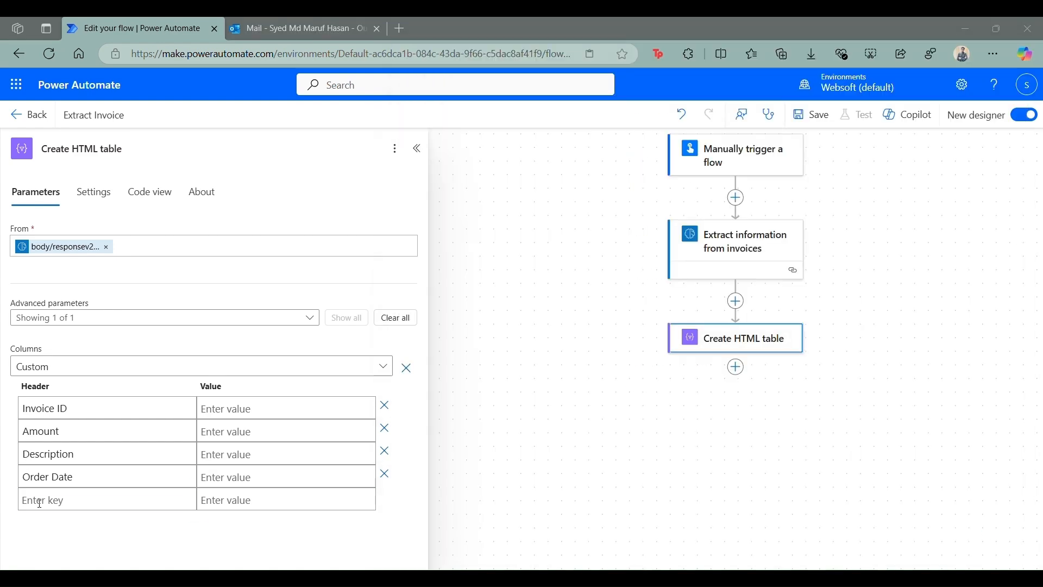
click(40, 502)
key(ctrl+v)
click(234, 501)
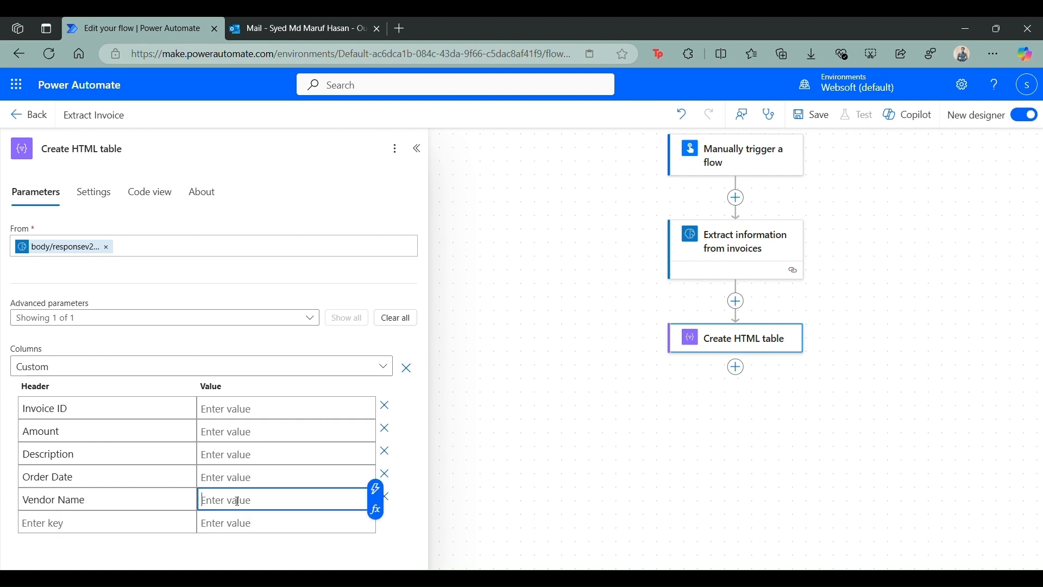
Copy "Customer Address" from the Notion list into the HTML table's sixth column header
click(169, 519)
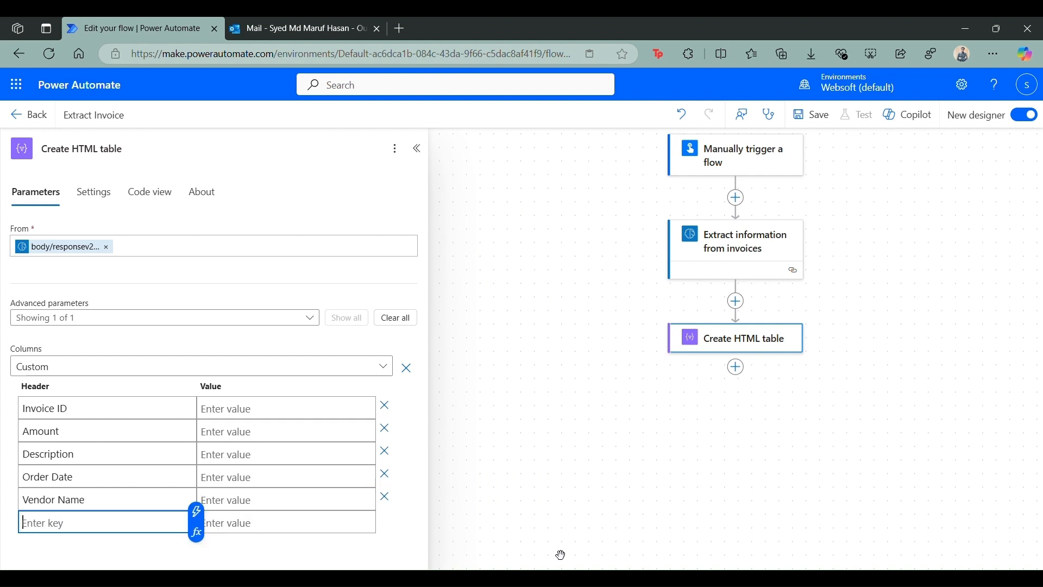
key(alt+Tab)
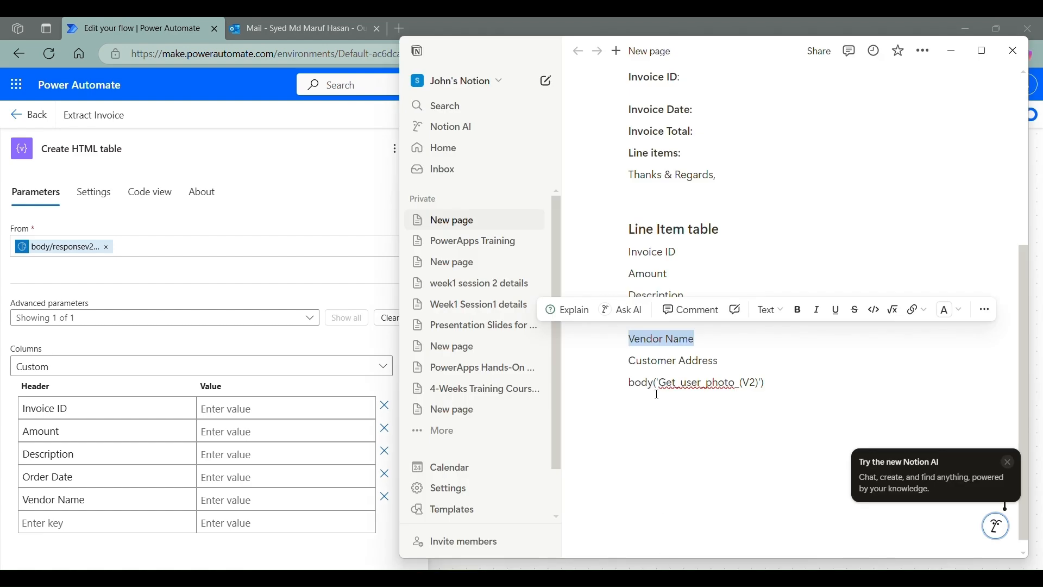
drag(637, 362, 720, 363)
key(ctrl+c)
click(175, 516)
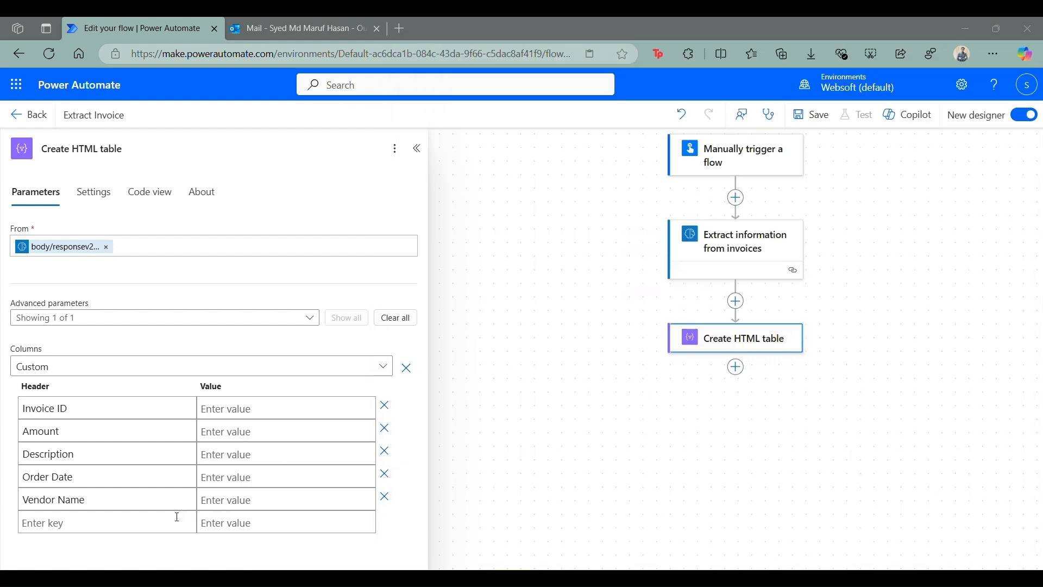
key(ctrl+v)
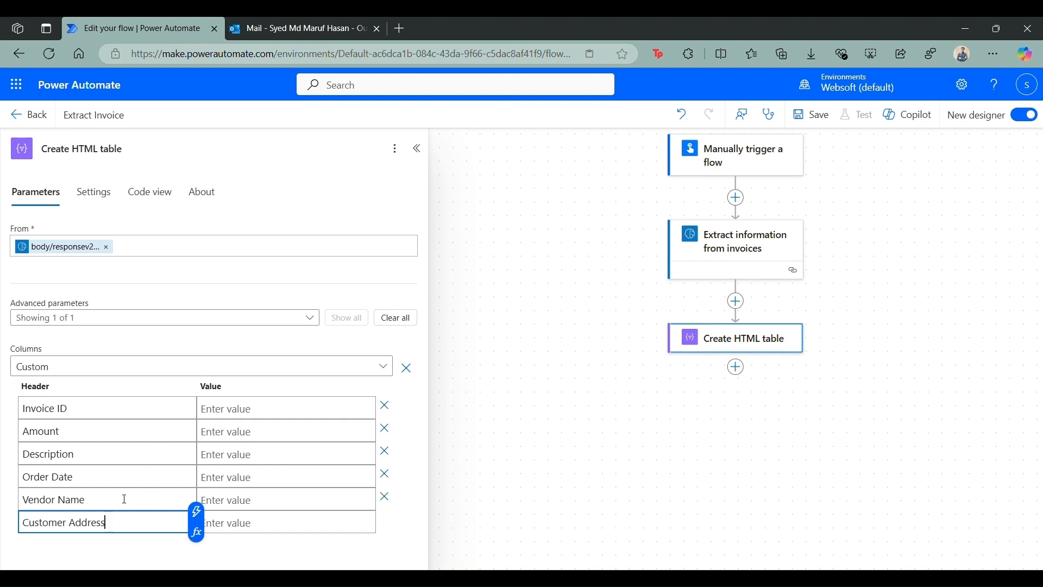
Search the dynamic content for "invoice" and set the Invoice ID column's value to the extraction action's Invoice ID
click(258, 413)
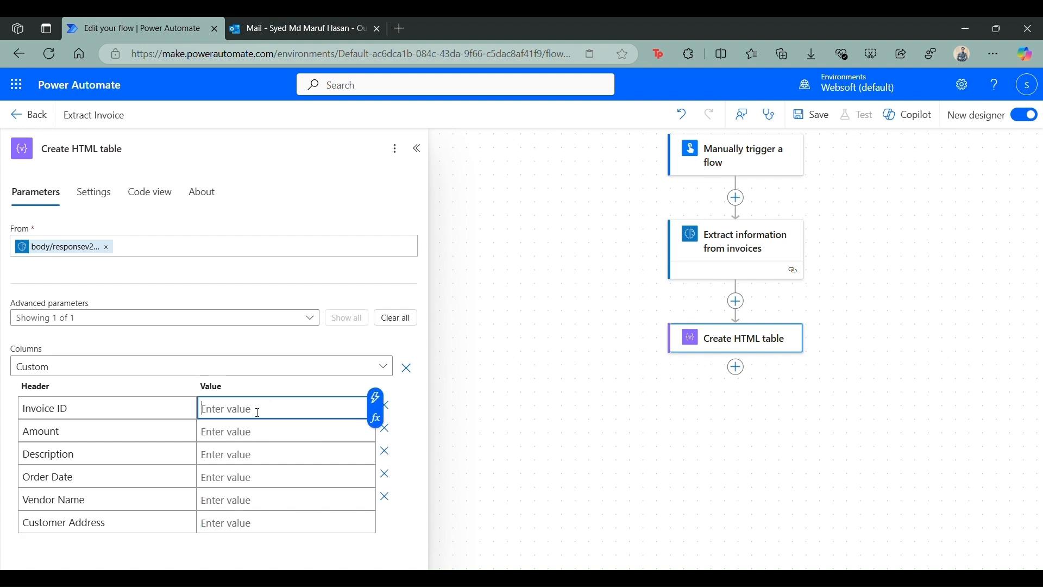
click(374, 402)
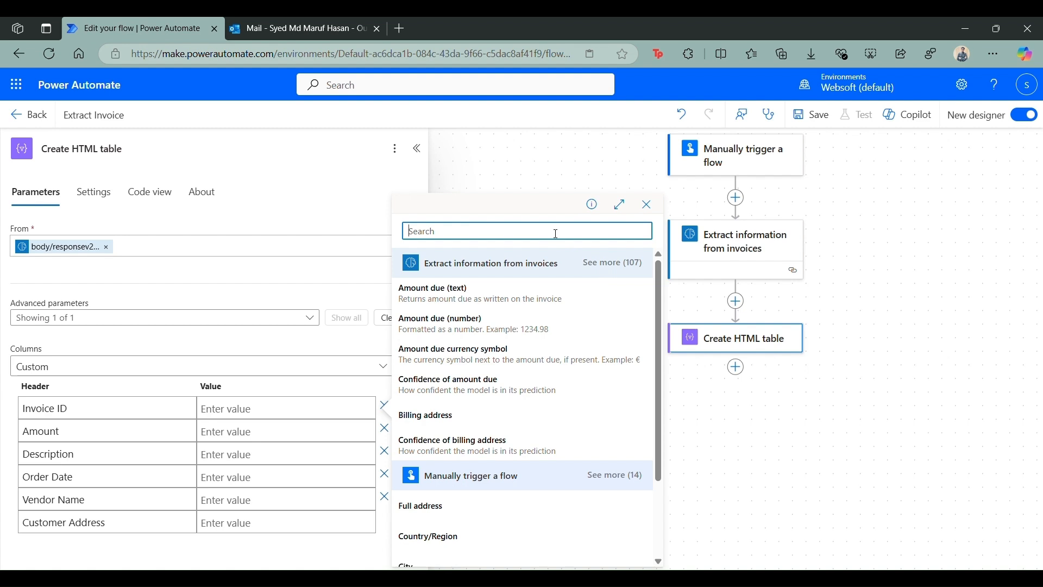
text(invoiuce)
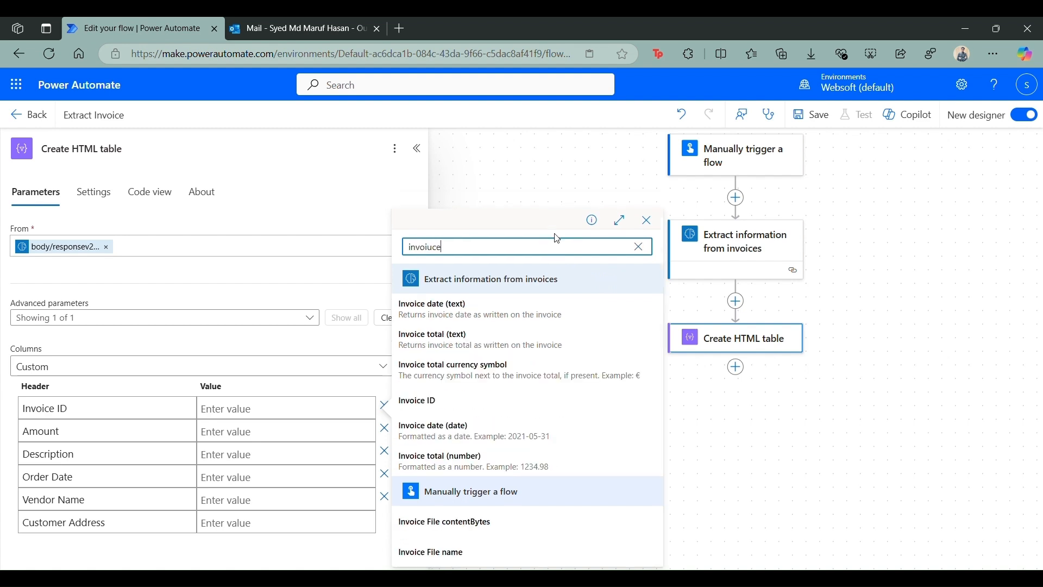
key(BackSpace)
key(BackSpace)
key(BackSpace)
text(ce)
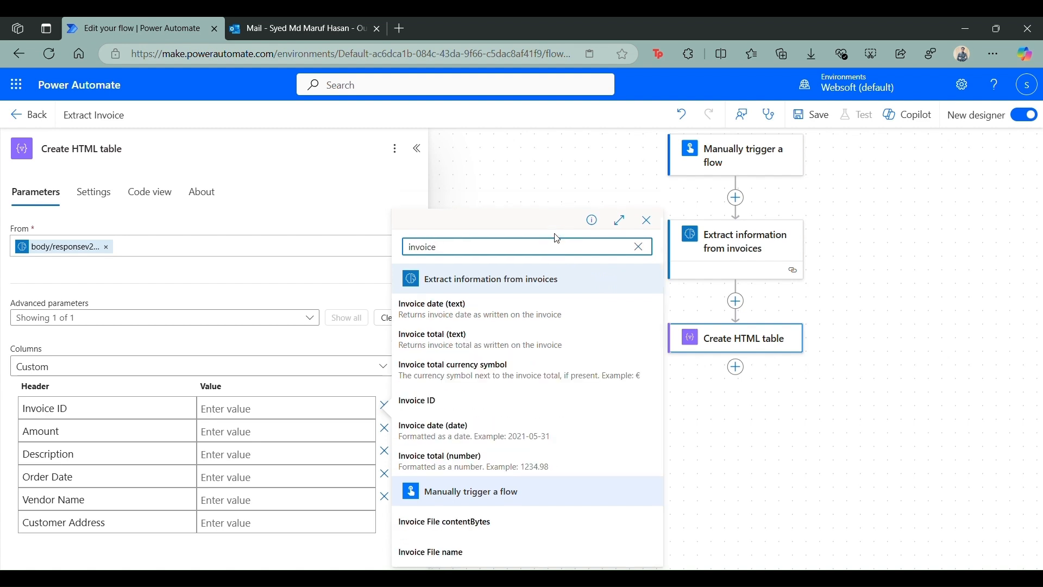
click(531, 406)
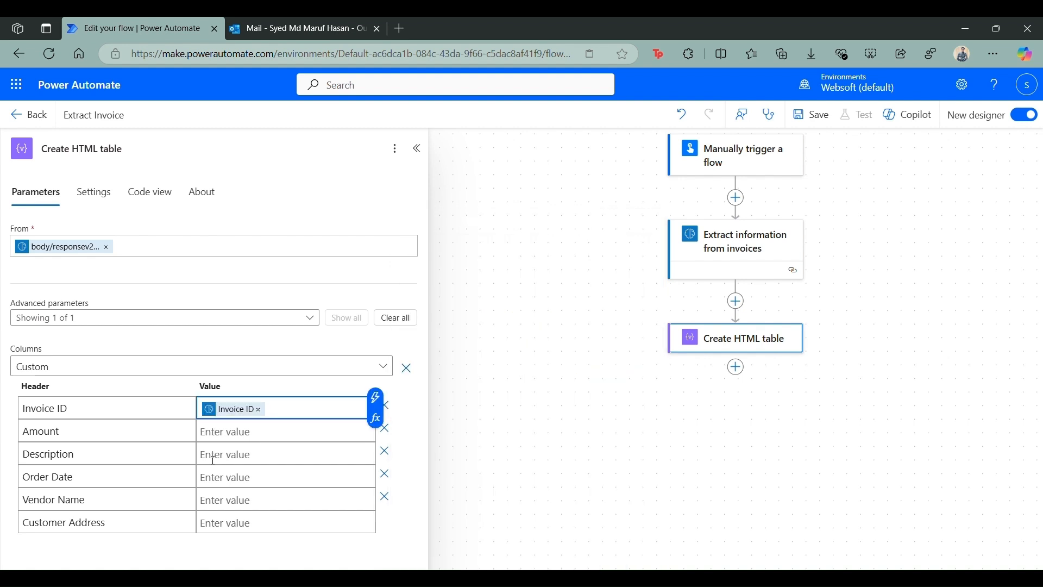
Search the dynamic content for "amount" and set the Amount column's value to Amount due (text)
click(241, 434)
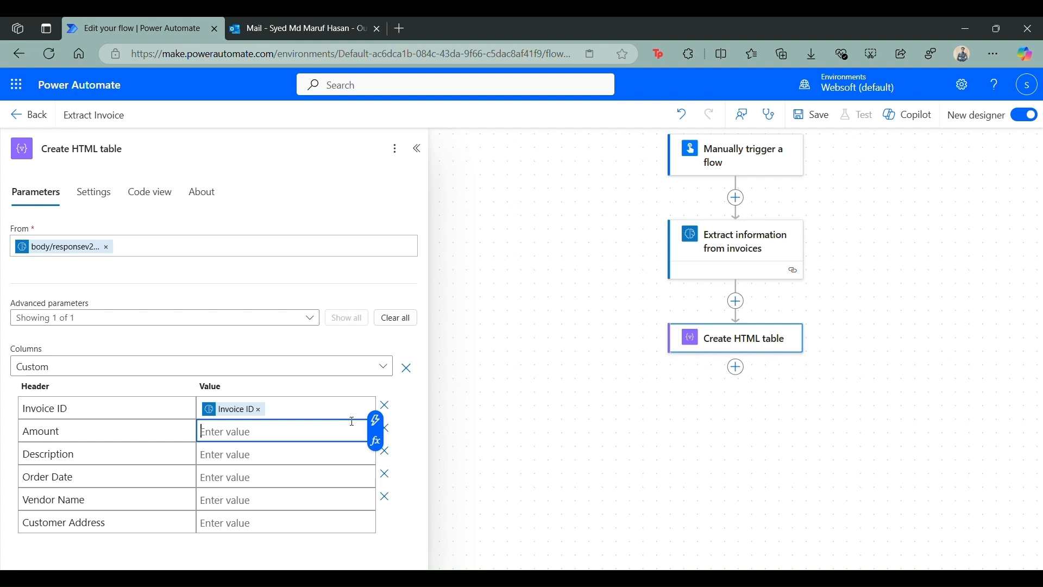
click(375, 422)
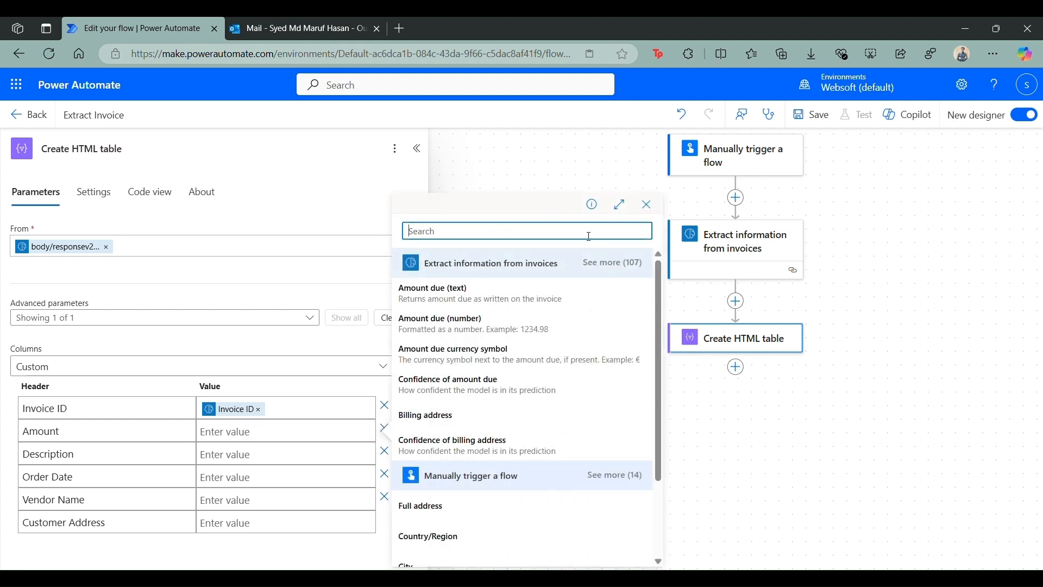
text(amount)
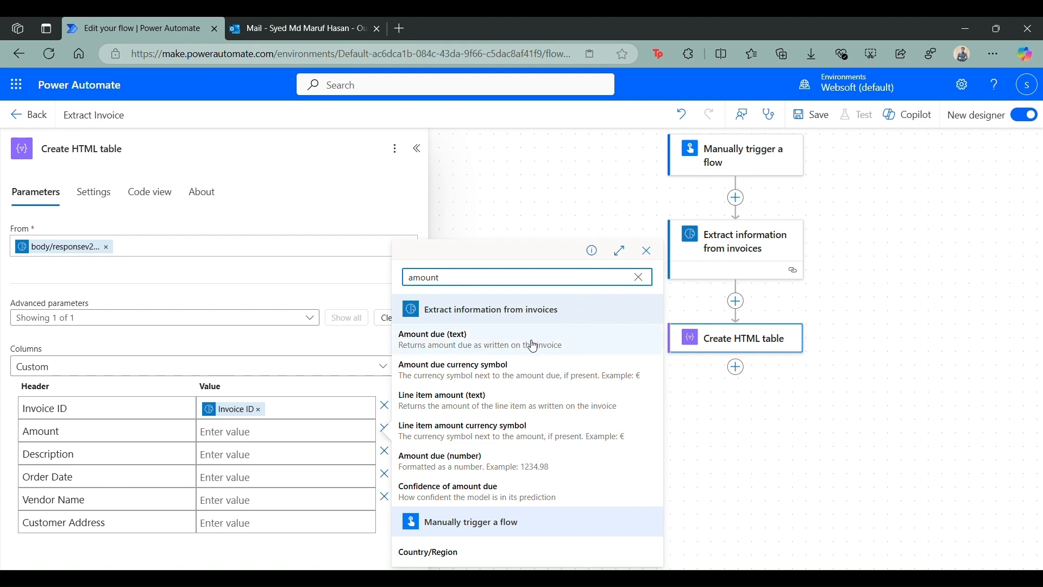
click(467, 343)
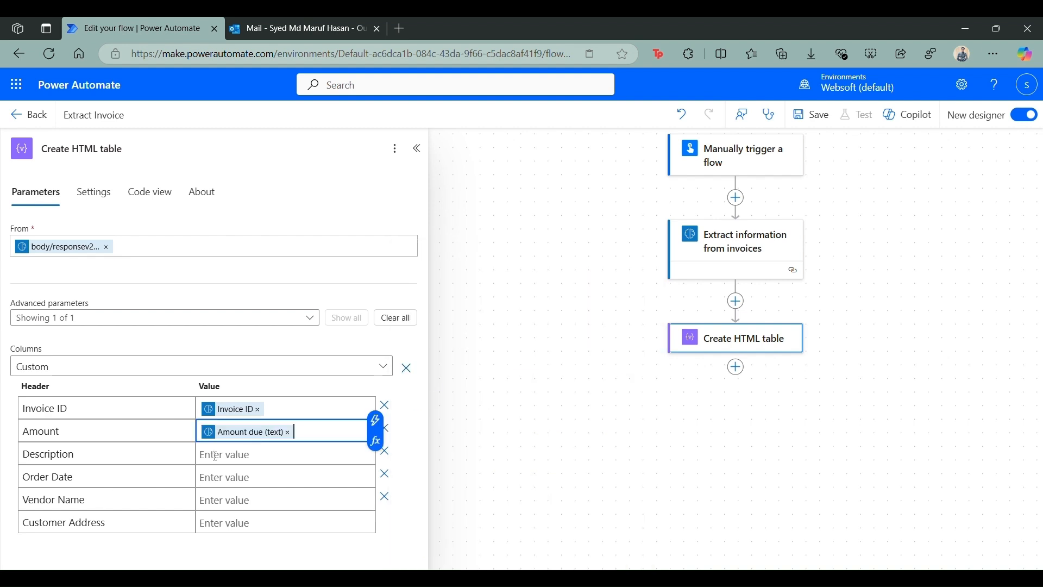
Search the dynamic content for "description" and set the Description column's value to Line item description
click(376, 422)
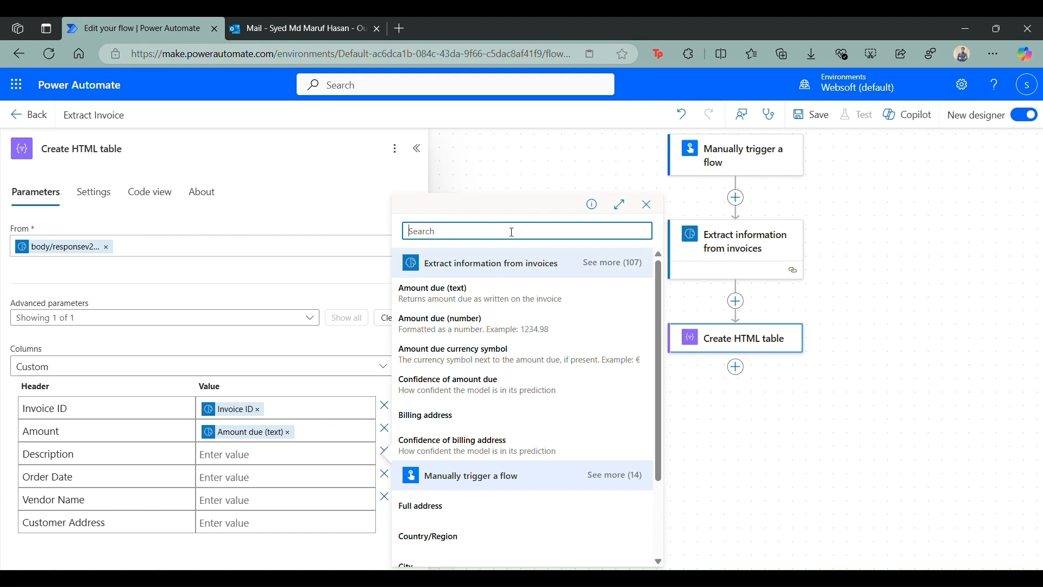
text(description)
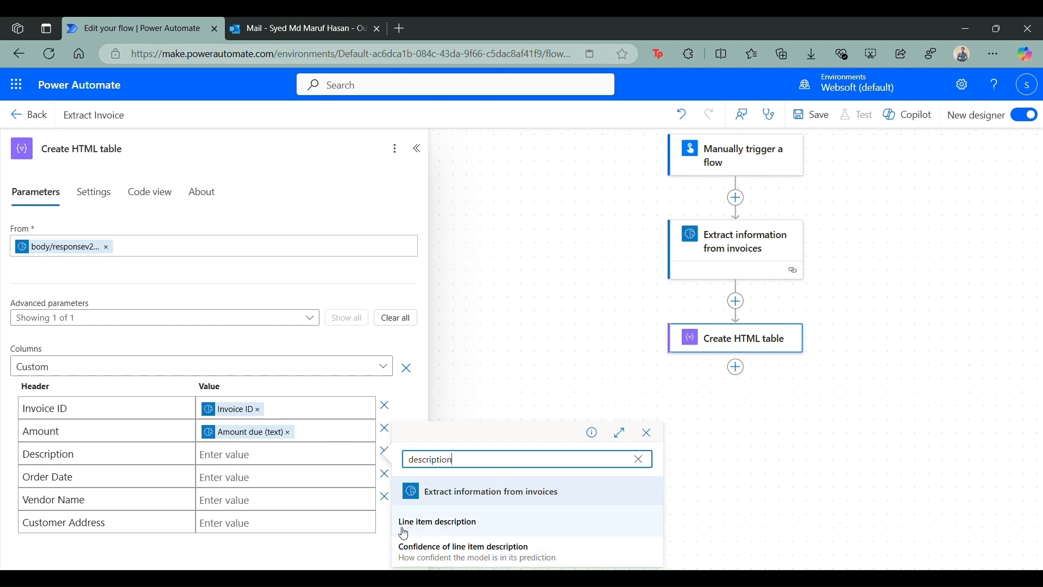
click(471, 529)
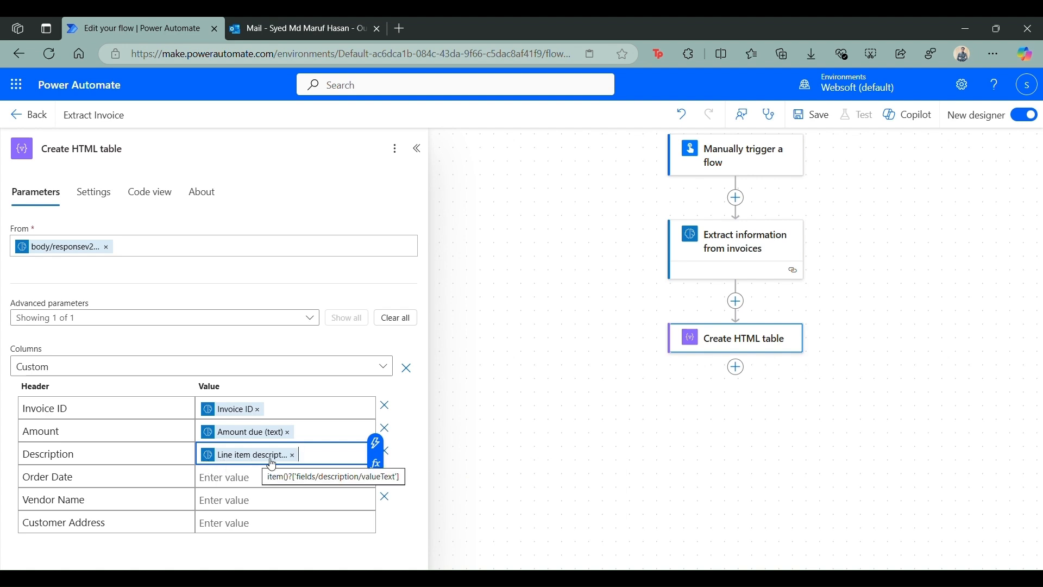
Search the dynamic content for "date" and set the Order Date column's value to Invoice date (text)
click(257, 481)
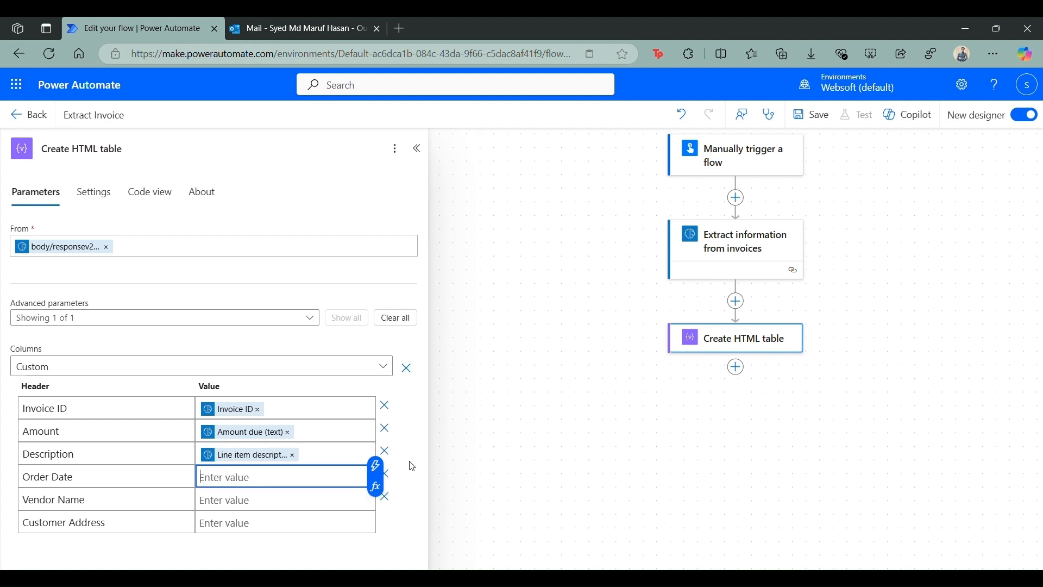
click(375, 465)
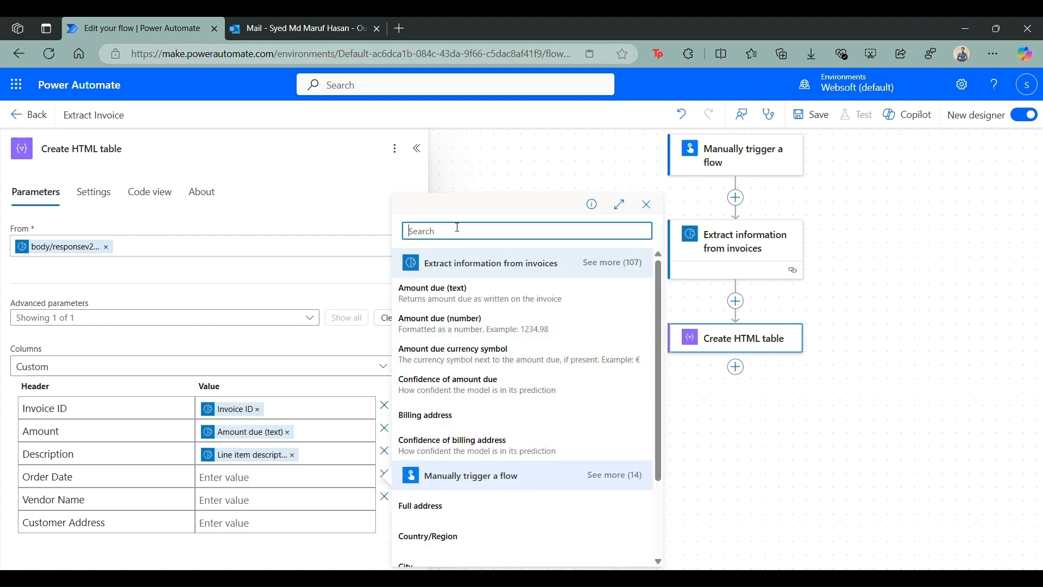
text(order)
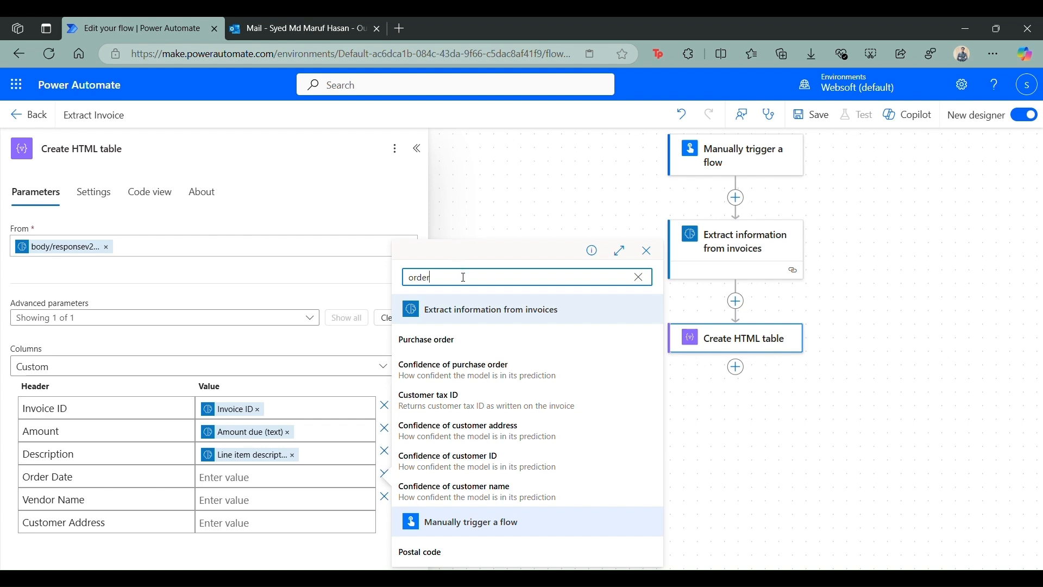
key(BackSpace)
key(BackSpace)
key(BackSpace)
key(BackSpace)
key(BackSpace)
text(date)
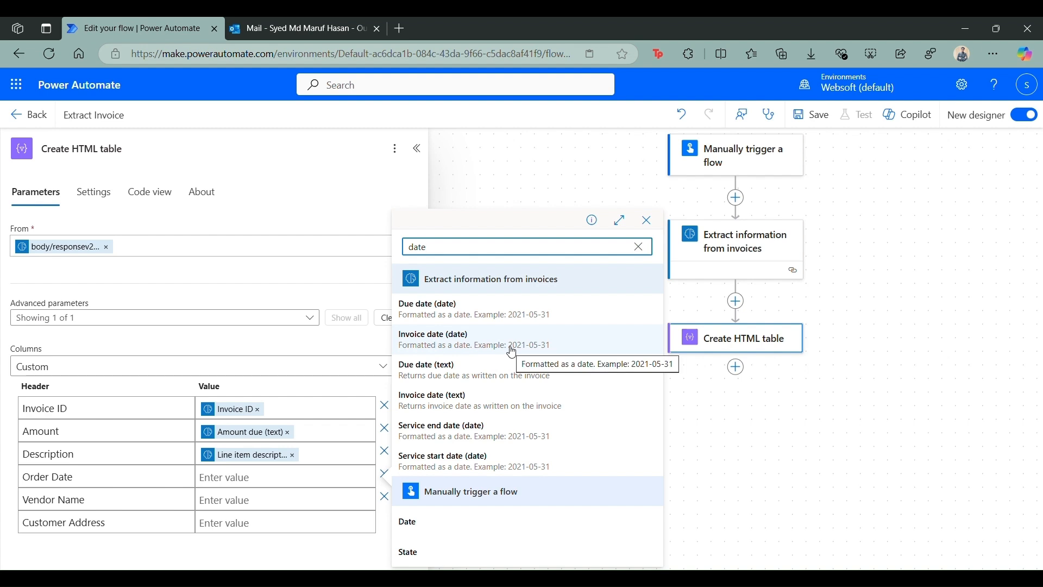
click(491, 413)
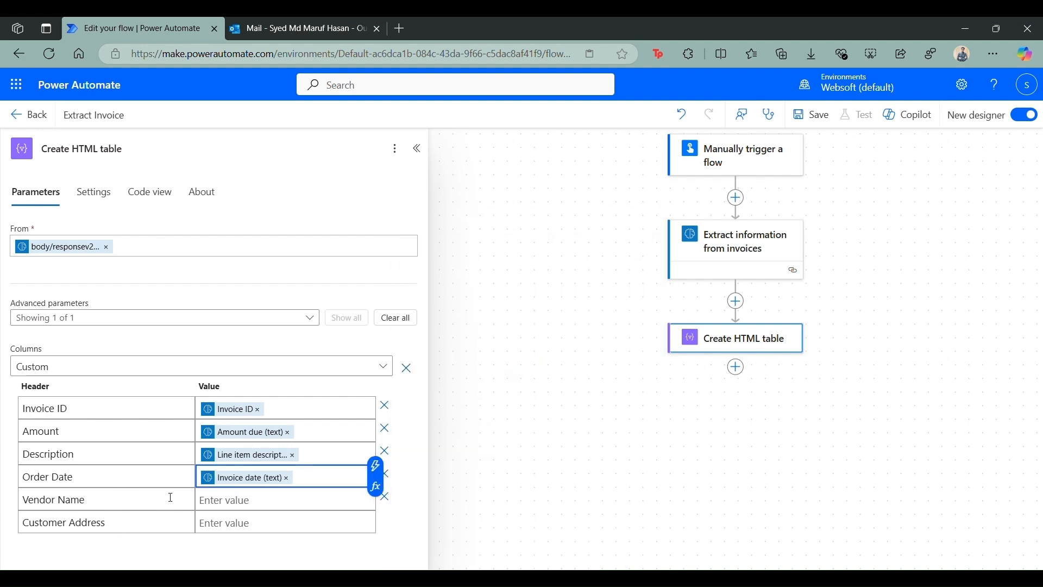
Search the dynamic content for "vendor" and set the Vendor Name column's value to Vendor name
click(235, 498)
click(381, 494)
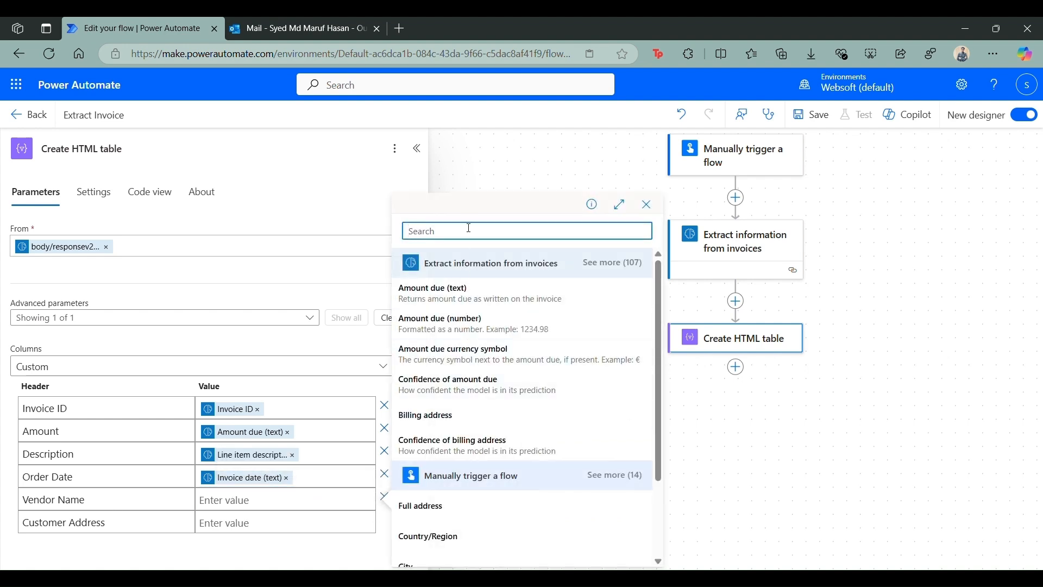
text(vendor)
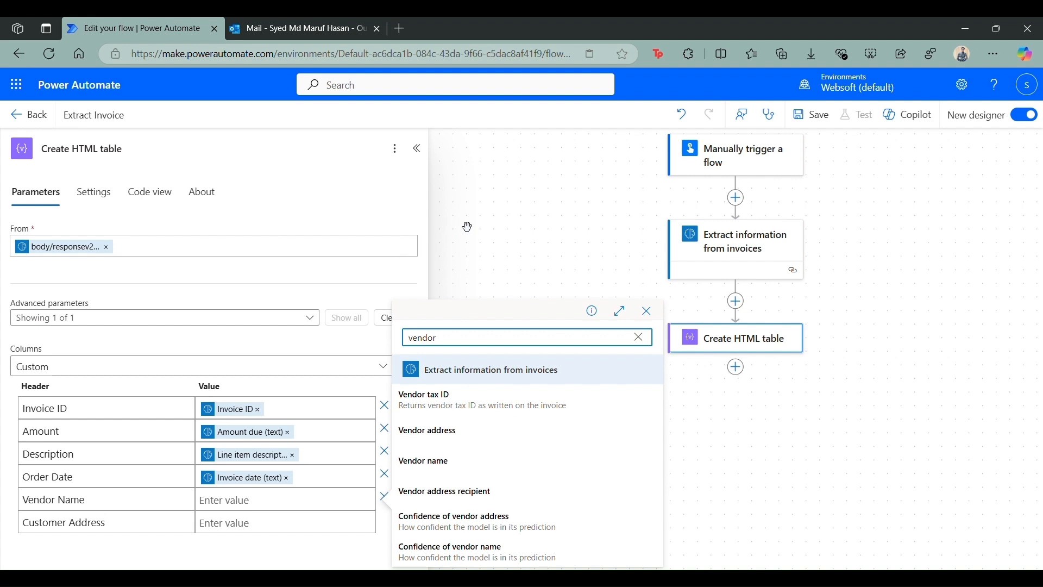
click(474, 462)
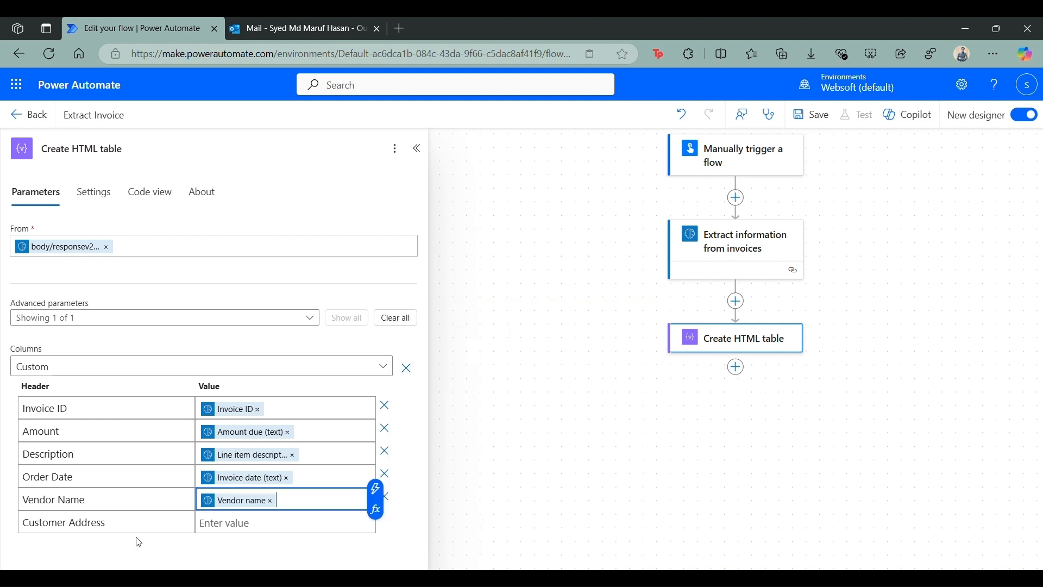
Search the dynamic content for "customer" and set the Customer Address column's value to Customer address
click(216, 523)
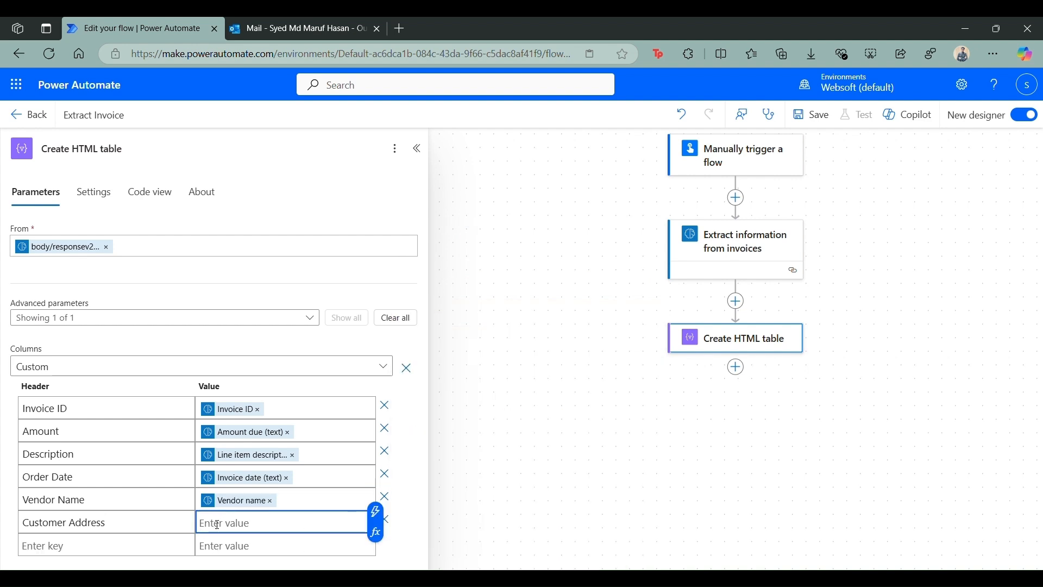
click(377, 516)
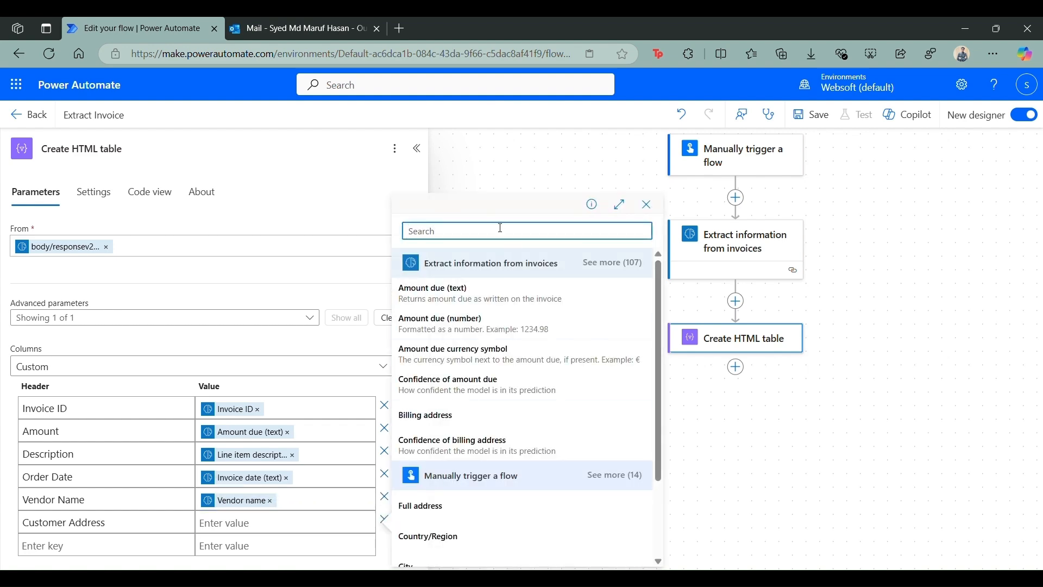
text(customer)
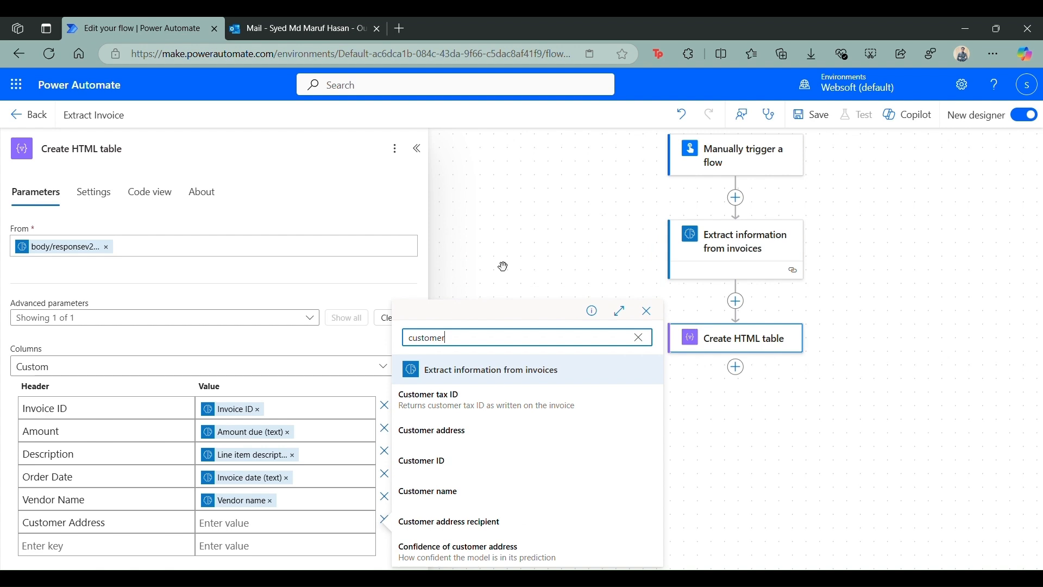
click(478, 431)
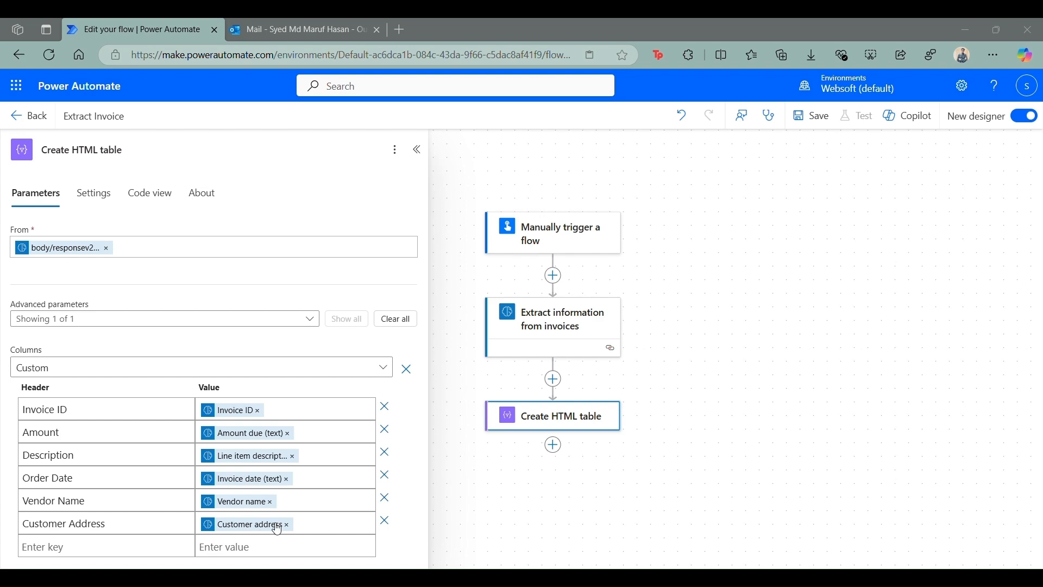
Search the actions for "send email" and add Office 365 Outlook's Send an email (V2) after Create HTML table
scroll(435, 413, down, 1)
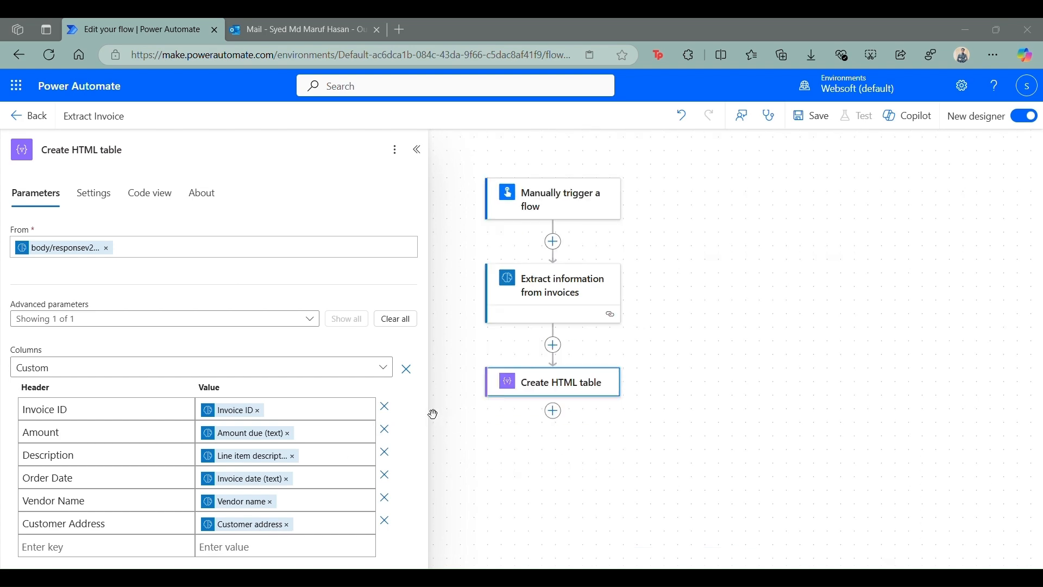
click(554, 412)
click(584, 411)
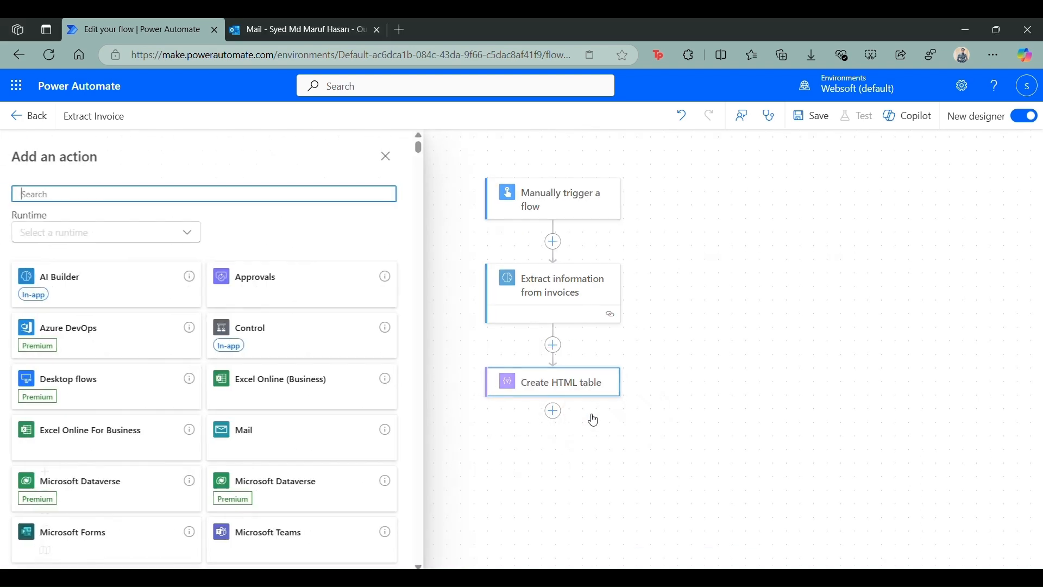
click(247, 197)
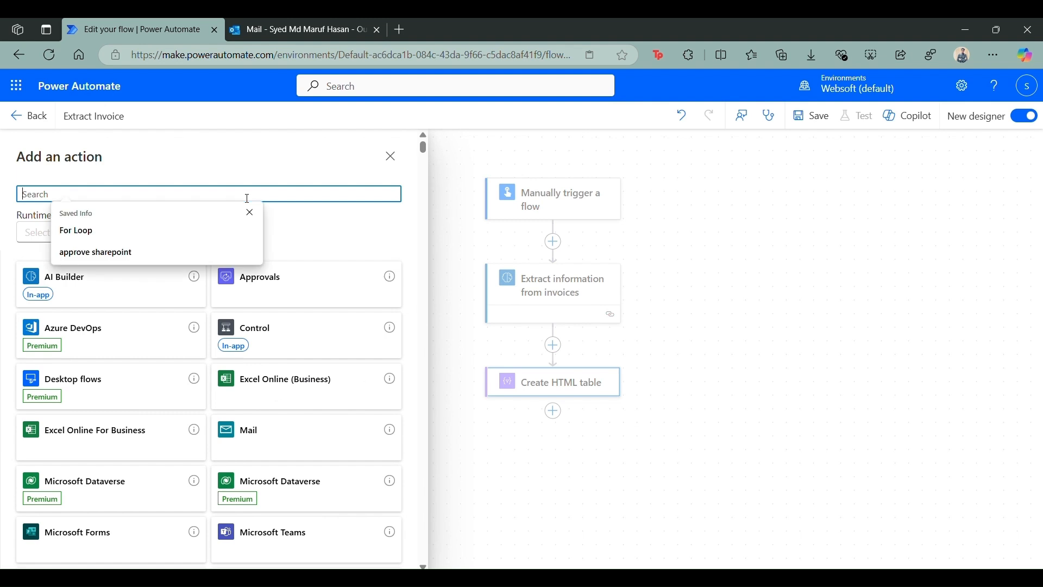
text(send email)
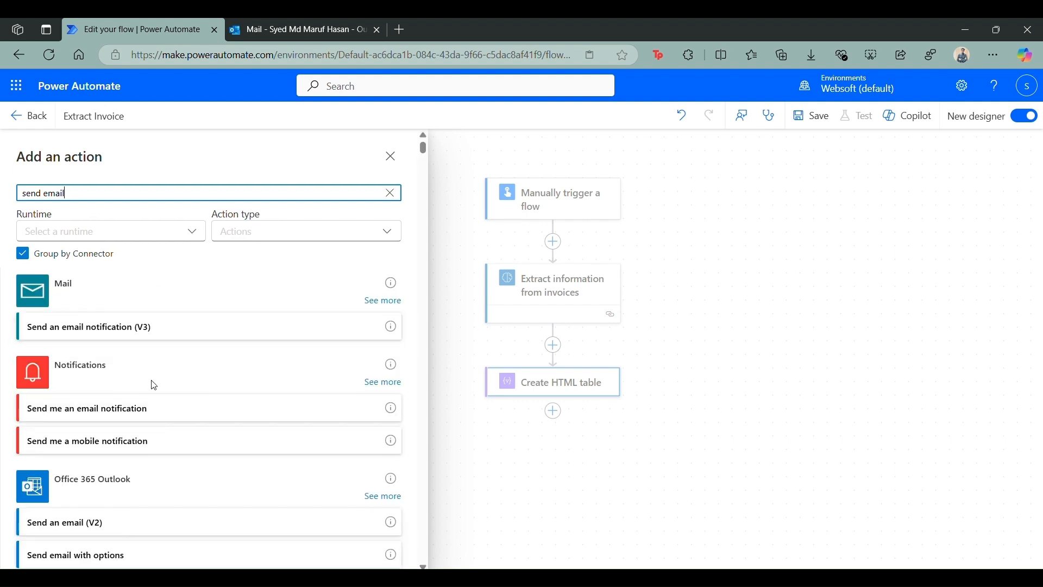
scroll(151, 389, down, 4)
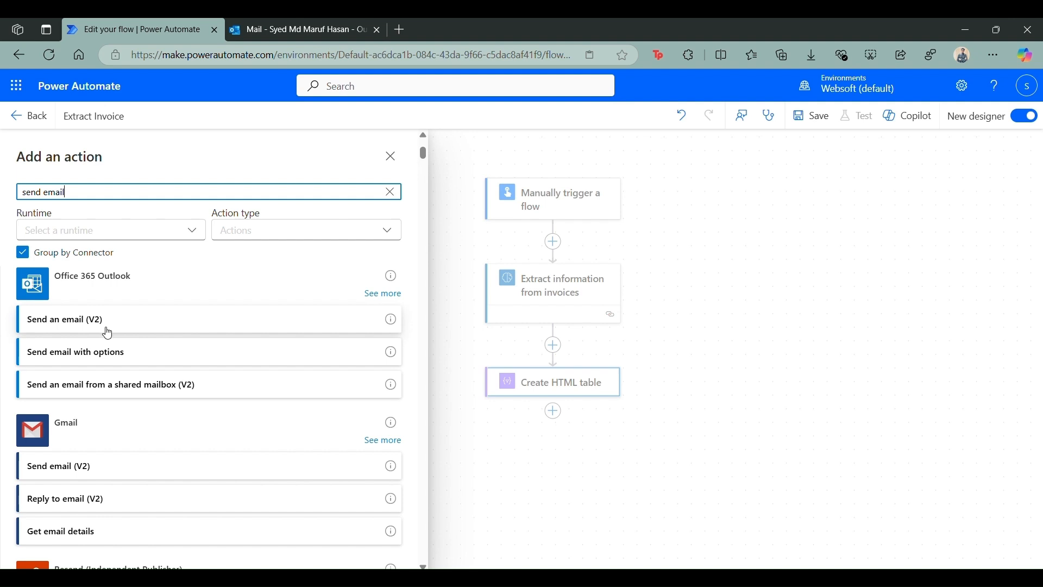
scroll(153, 410, down, 1)
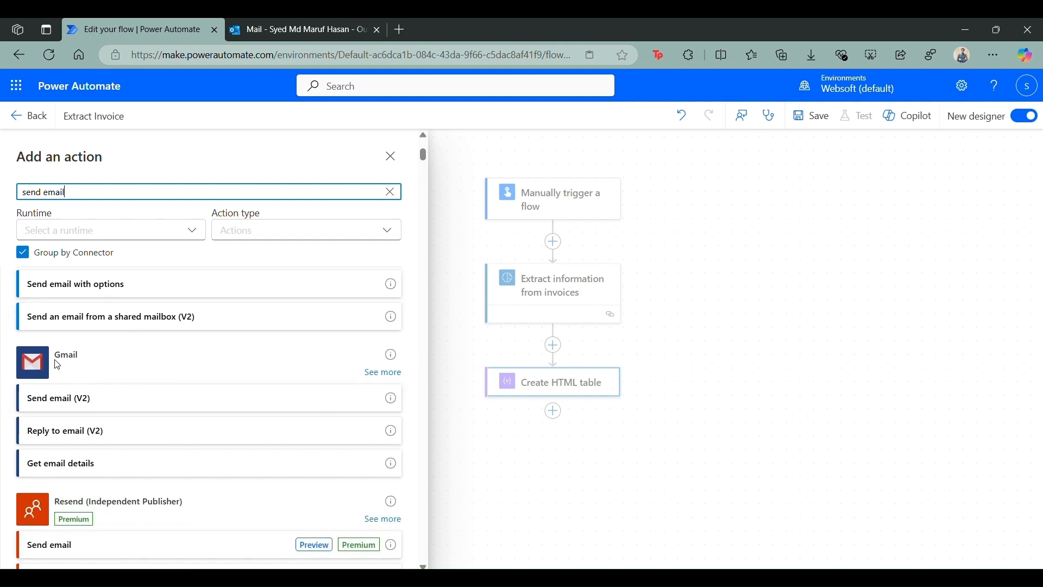
scroll(163, 350, up, 2)
click(91, 396)
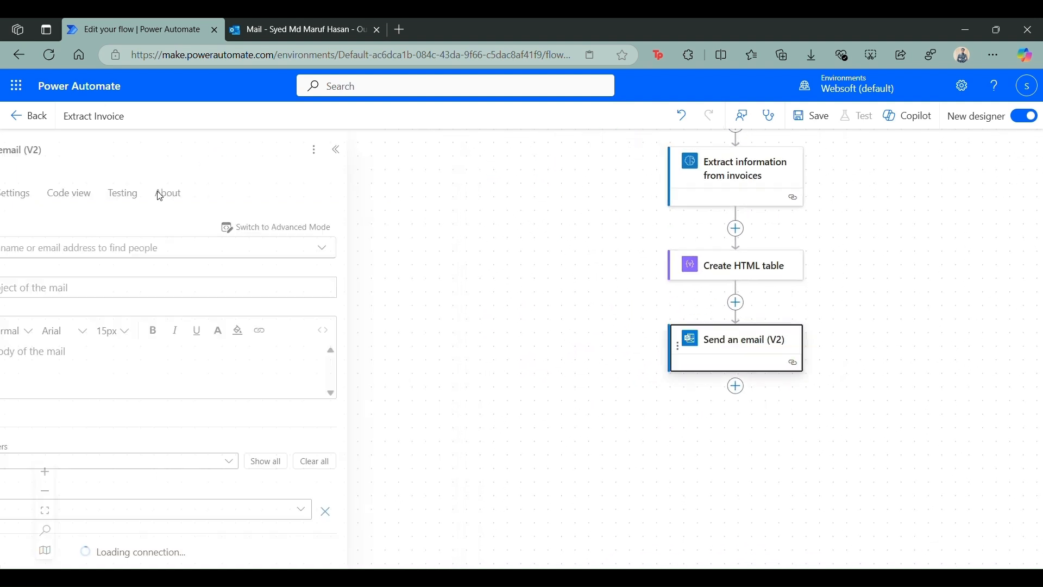
Search for the recipient by name and add the matching person as the email's To recipient
click(99, 250)
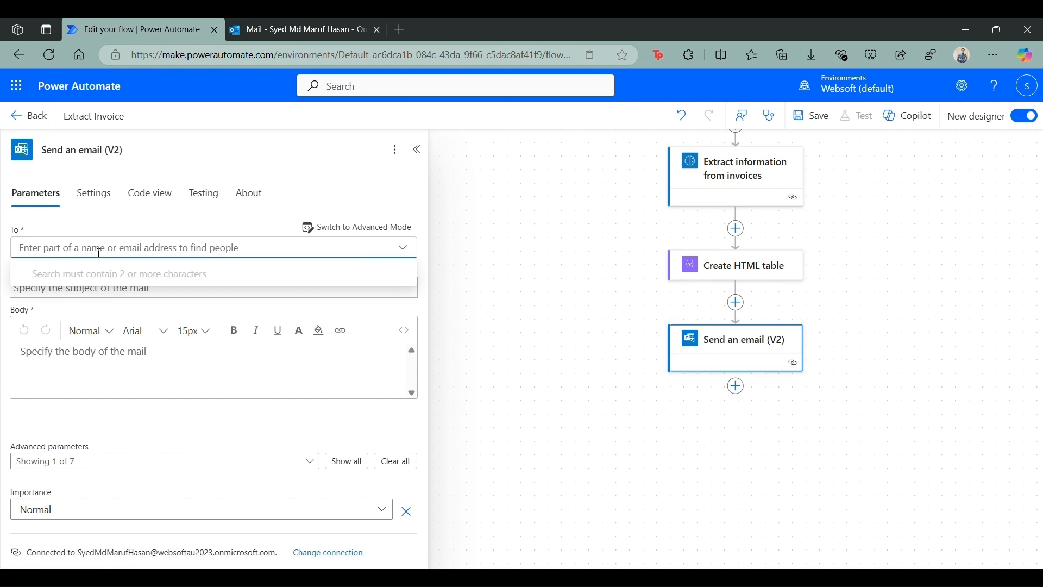
text(syed)
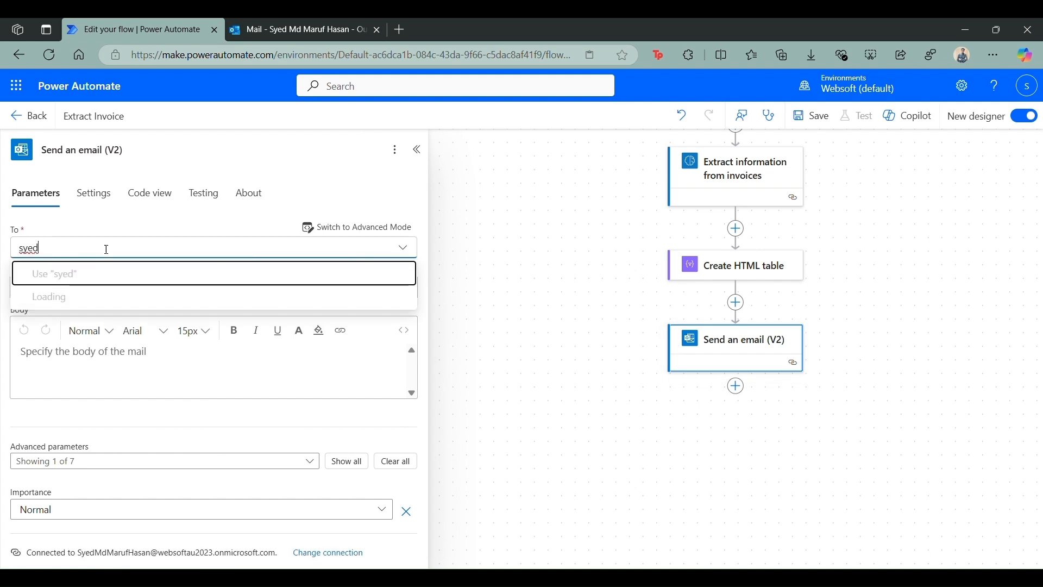
click(107, 296)
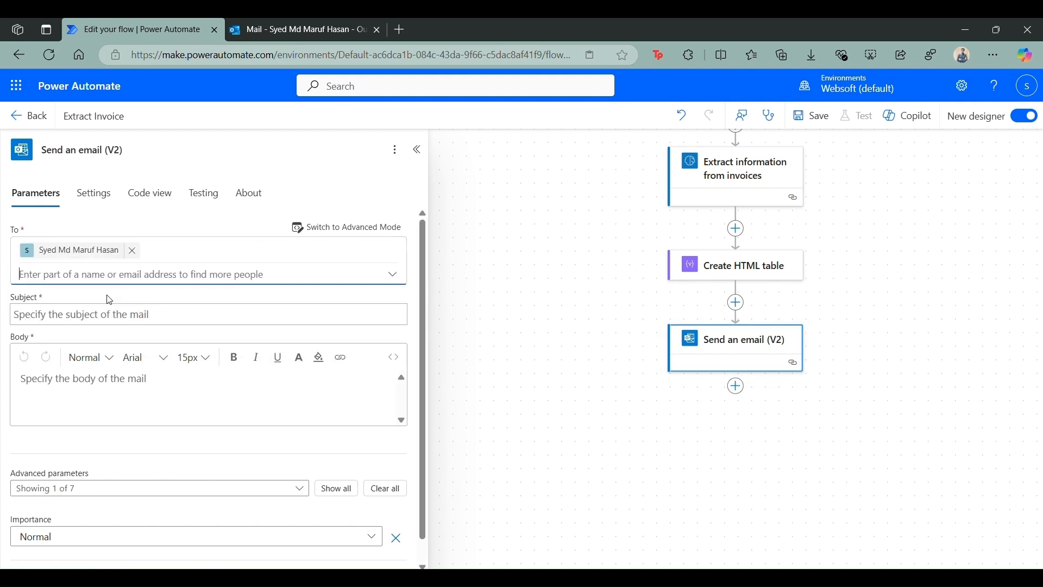
Set the email subject to "Invoice details of" followed by the Vendor name dynamic value from the extraction action
click(95, 314)
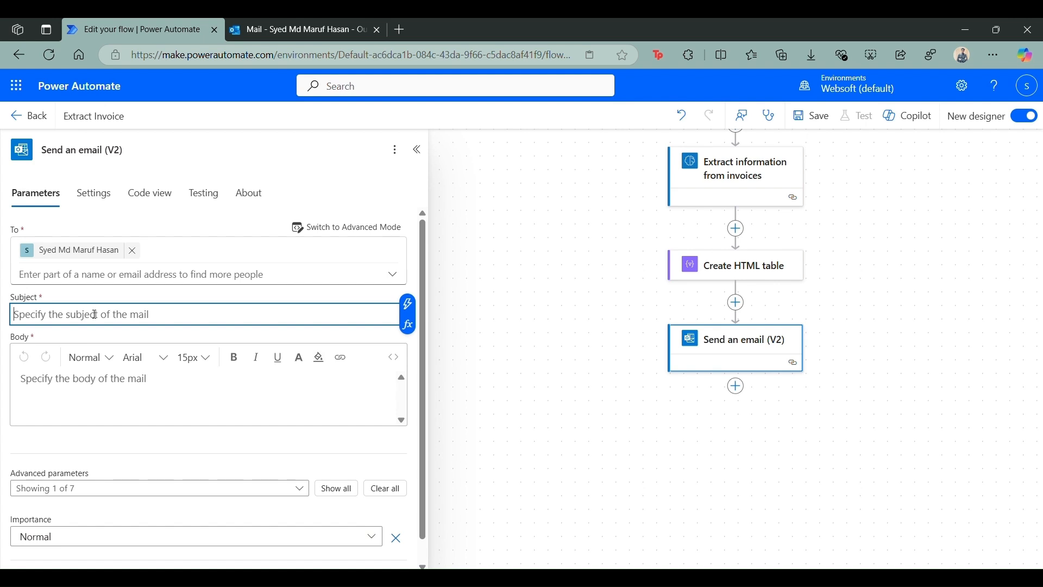
text(Invoice details of)
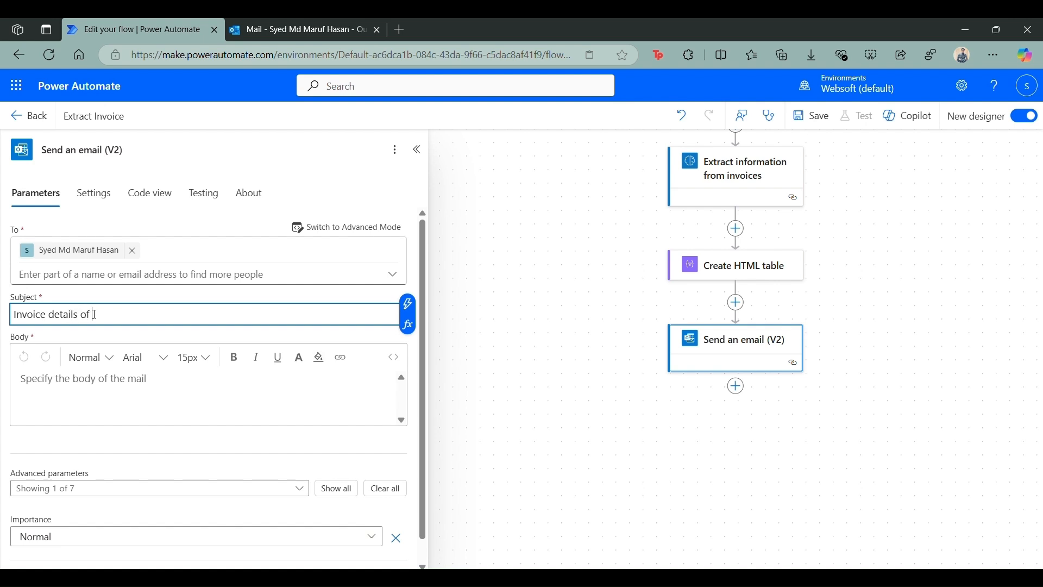
click(408, 304)
click(556, 236)
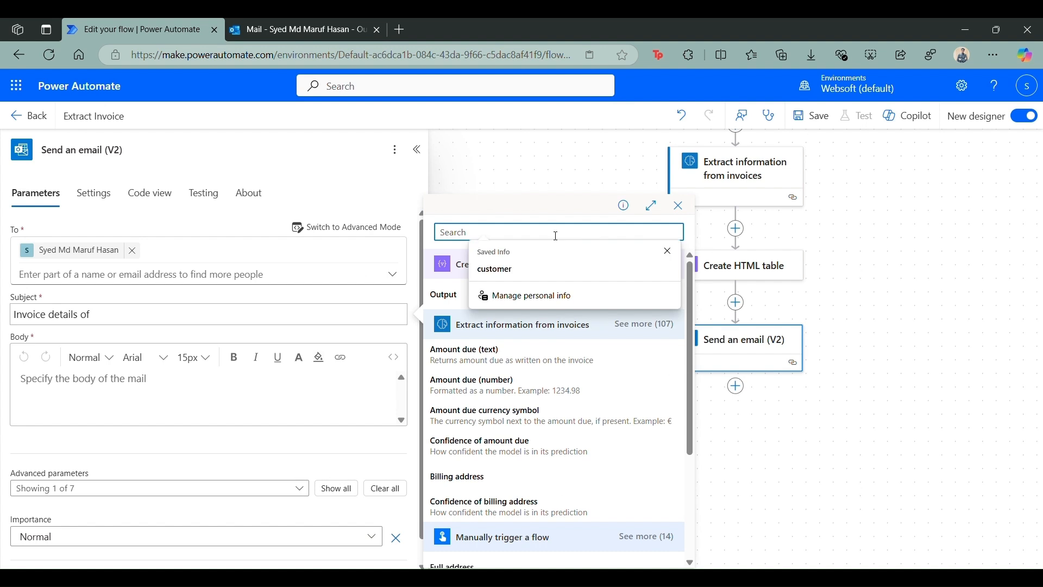
text(vendor)
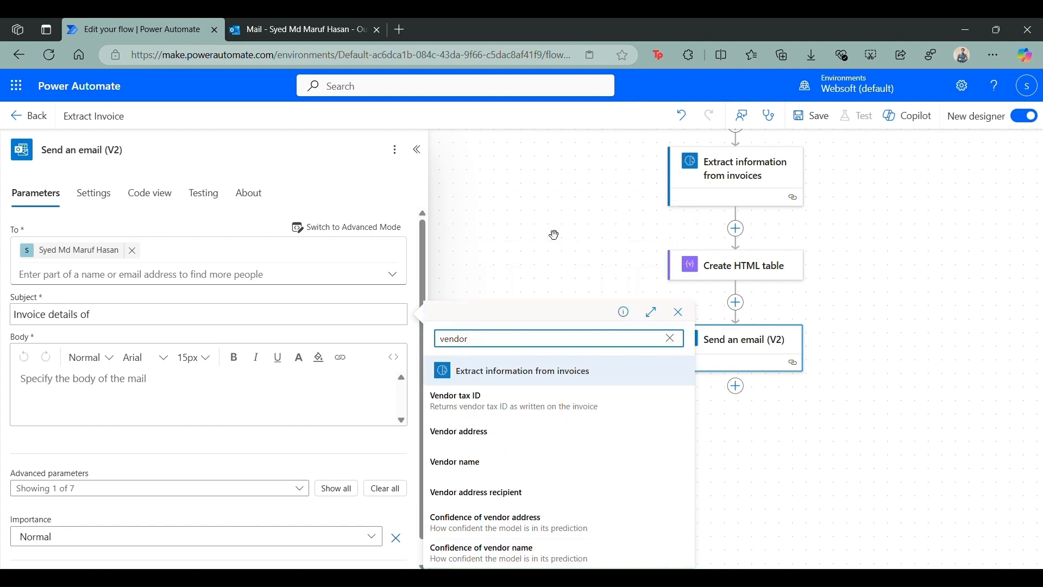
click(506, 463)
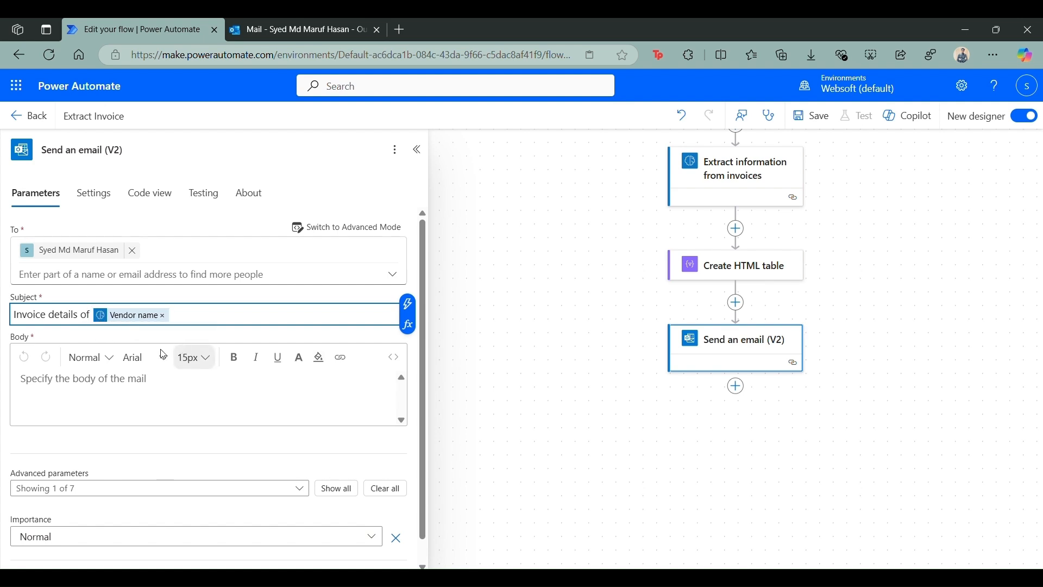
Begin the email body with the greeting "Dear Sir," and start a new line below it
click(120, 379)
scroll(119, 369, down, 1)
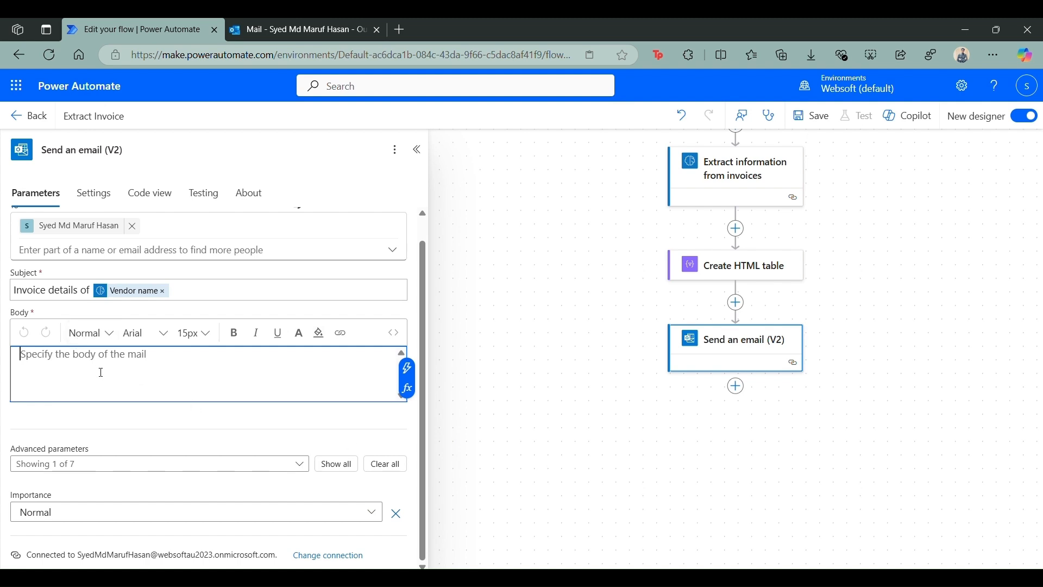
text(Dear Si)
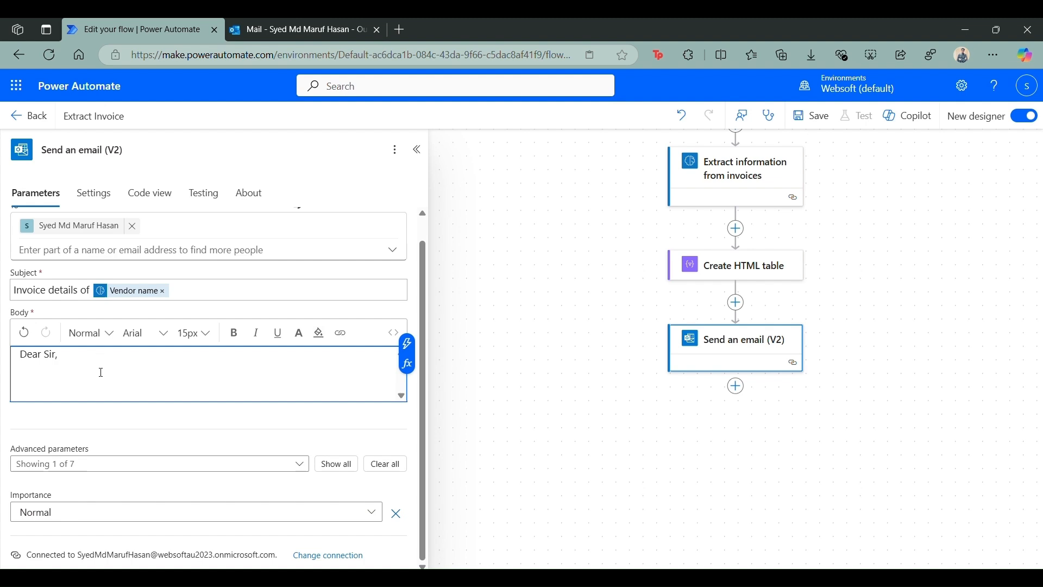
text(r,)
key(Return)
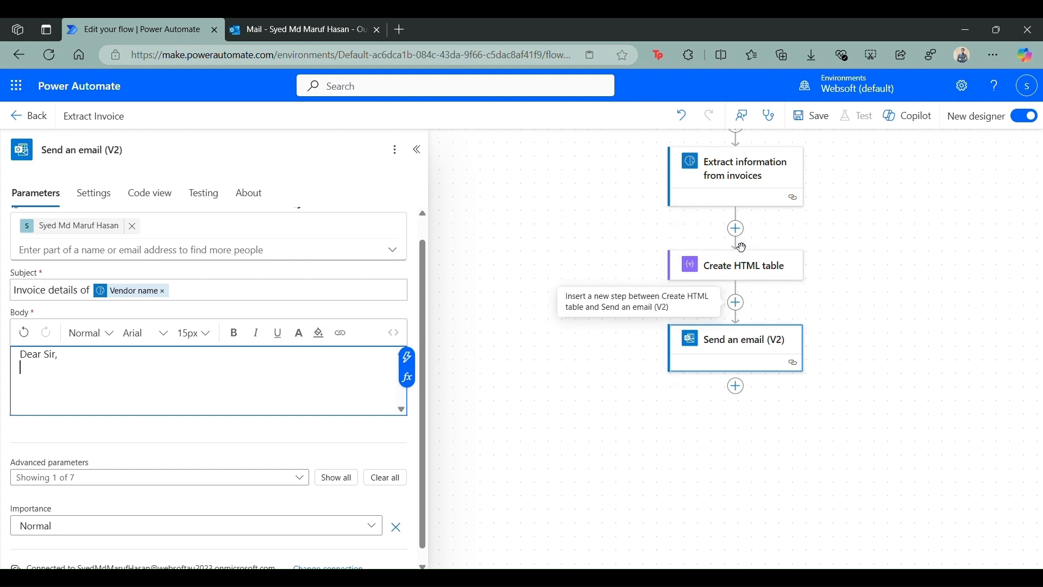
Search the actions for "get my profile" and add Office 365 Users' Get my profile (V2) between Create HTML table and Send an email (V2)
click(737, 302)
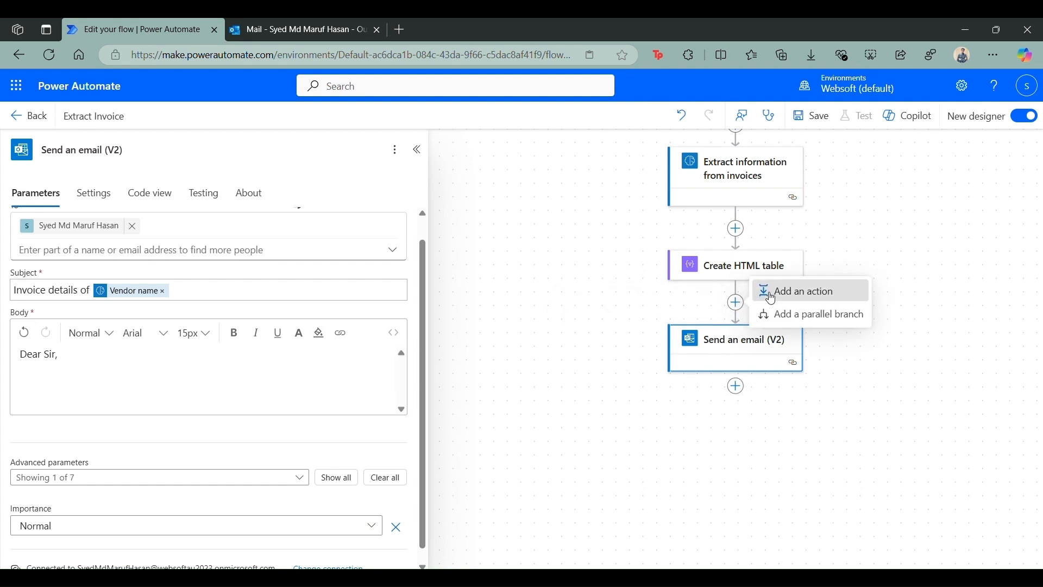
click(772, 293)
click(101, 192)
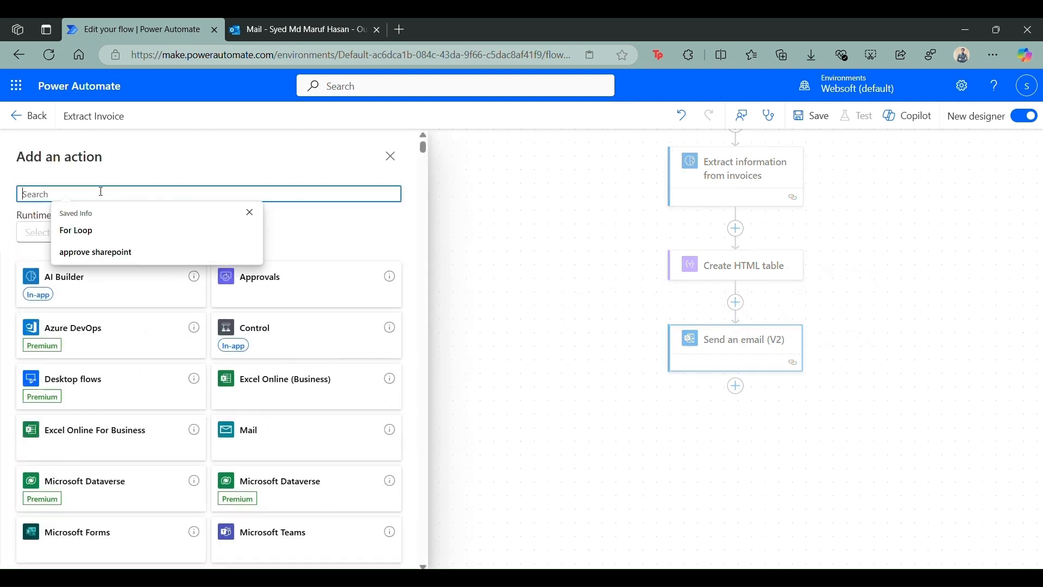
text(get my)
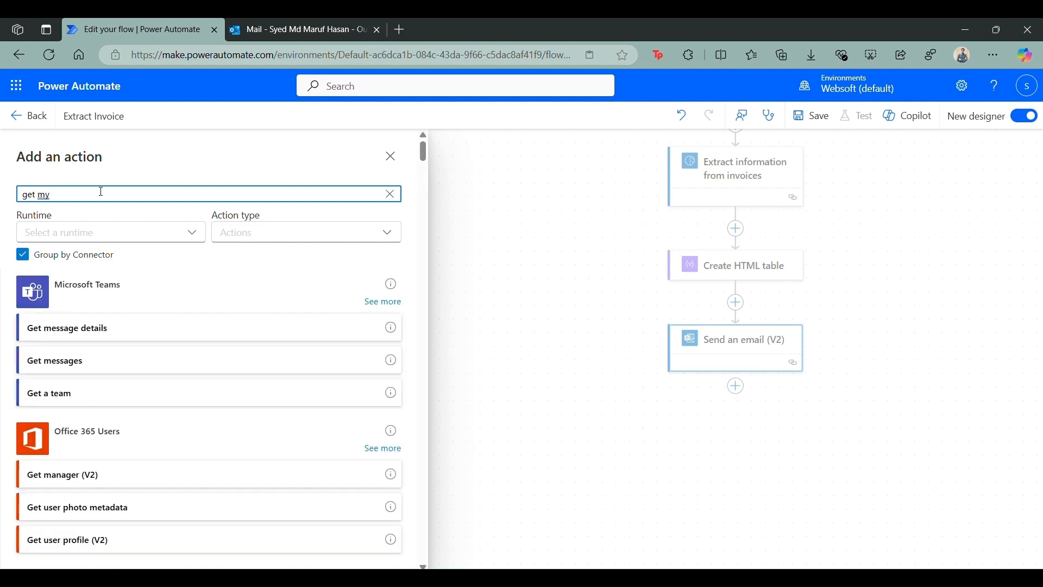
scroll(121, 345, down, 3)
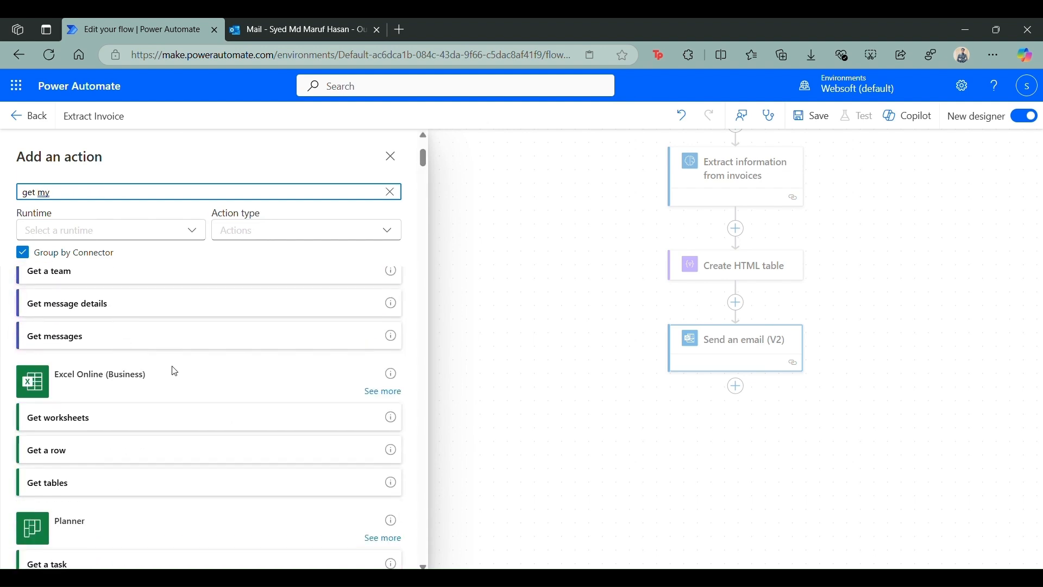
scroll(185, 377, down, 5)
scroll(185, 381, down, 10)
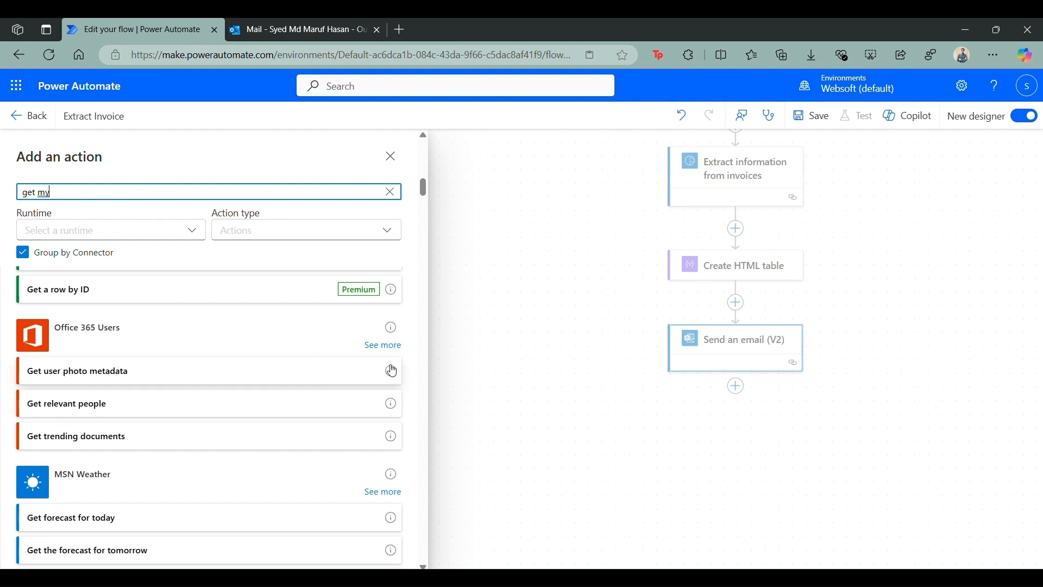
text(profile)
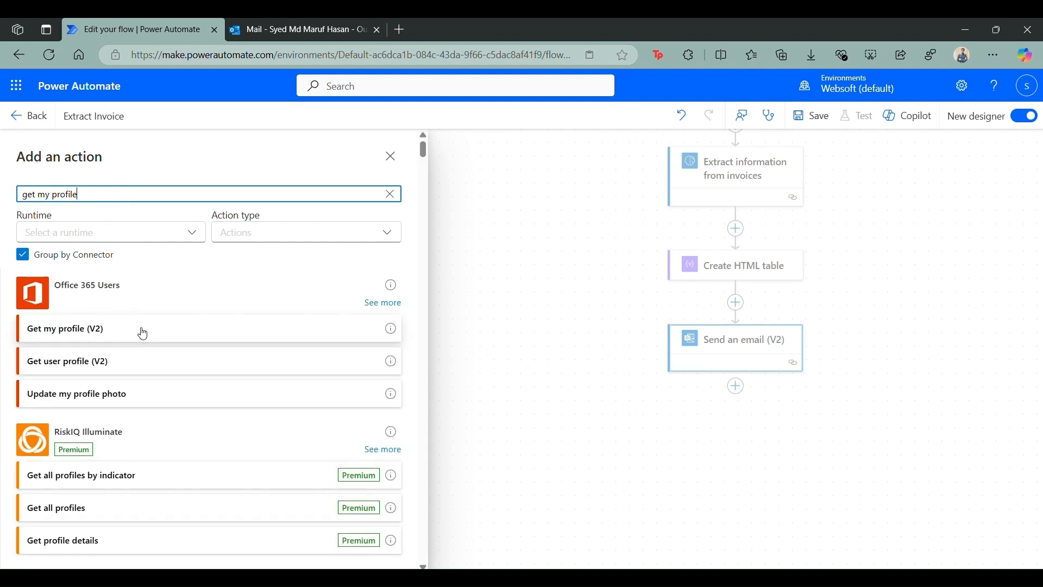
click(142, 334)
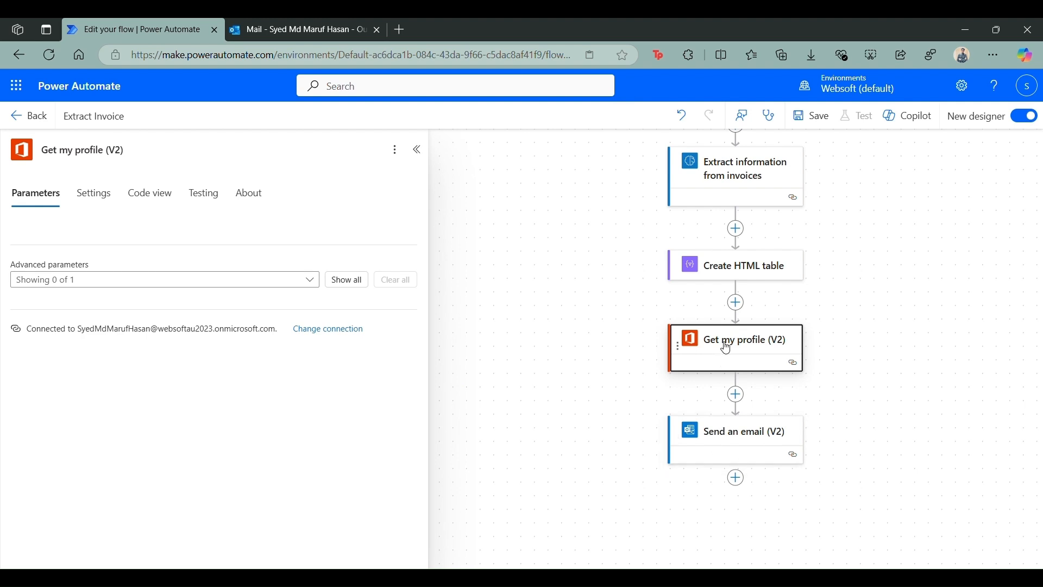
Copy the invoice email template through "Thanks & Regards," from the Notion page and paste it into the body of Send an email (V2)
click(730, 449)
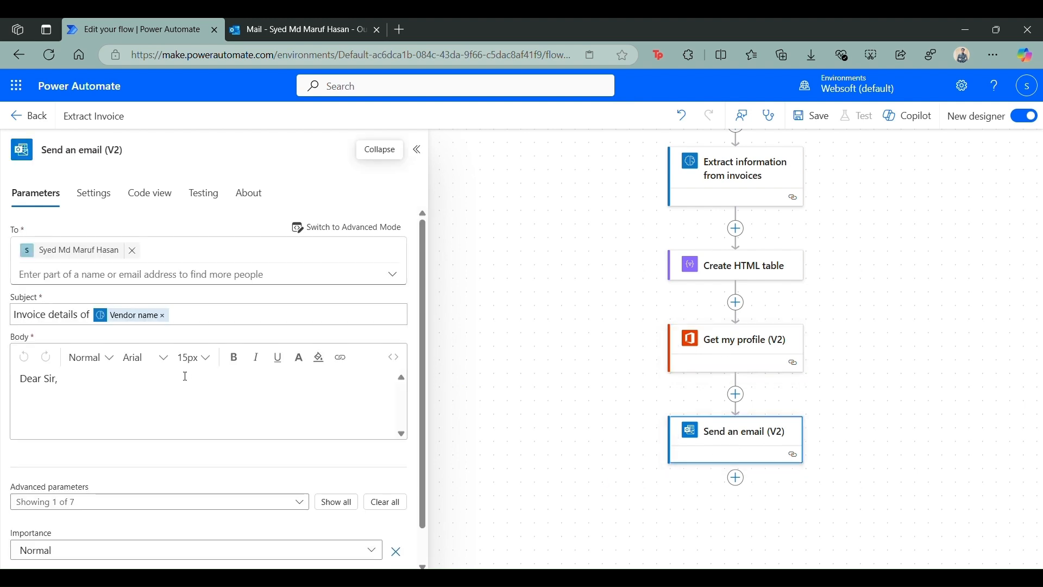
click(86, 387)
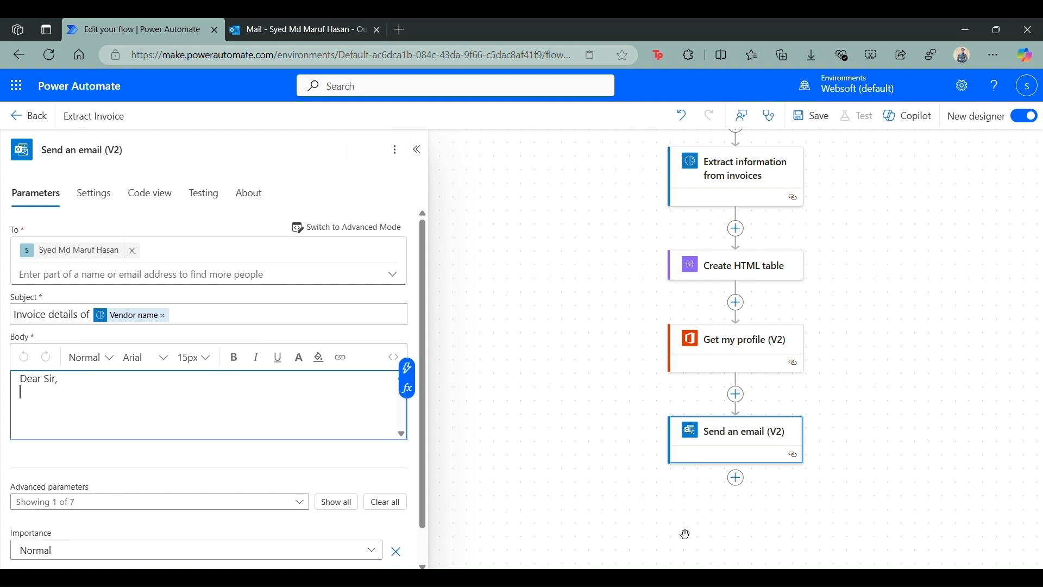
key(alt+Tab)
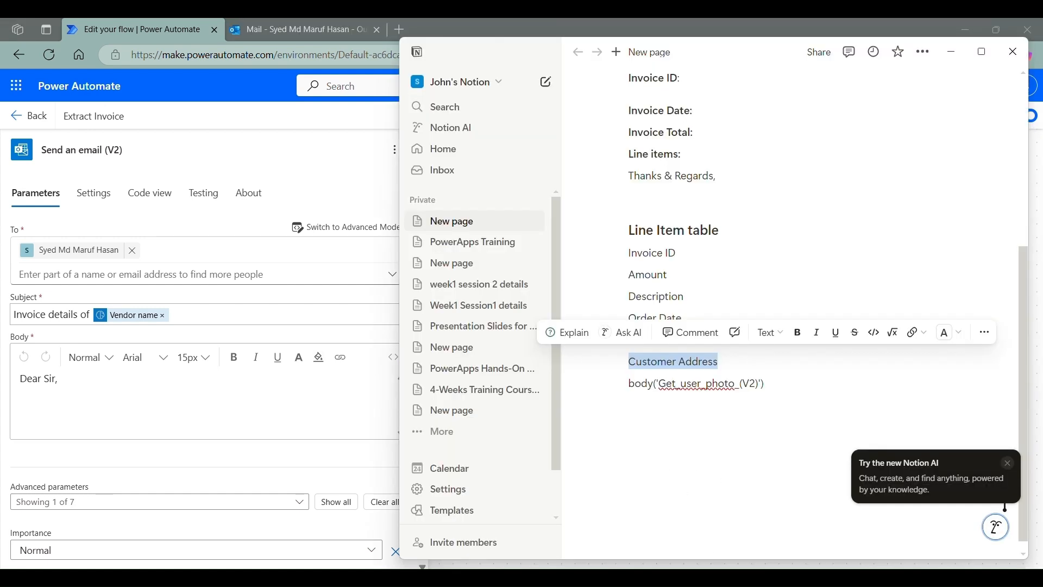
scroll(721, 398, up, 4)
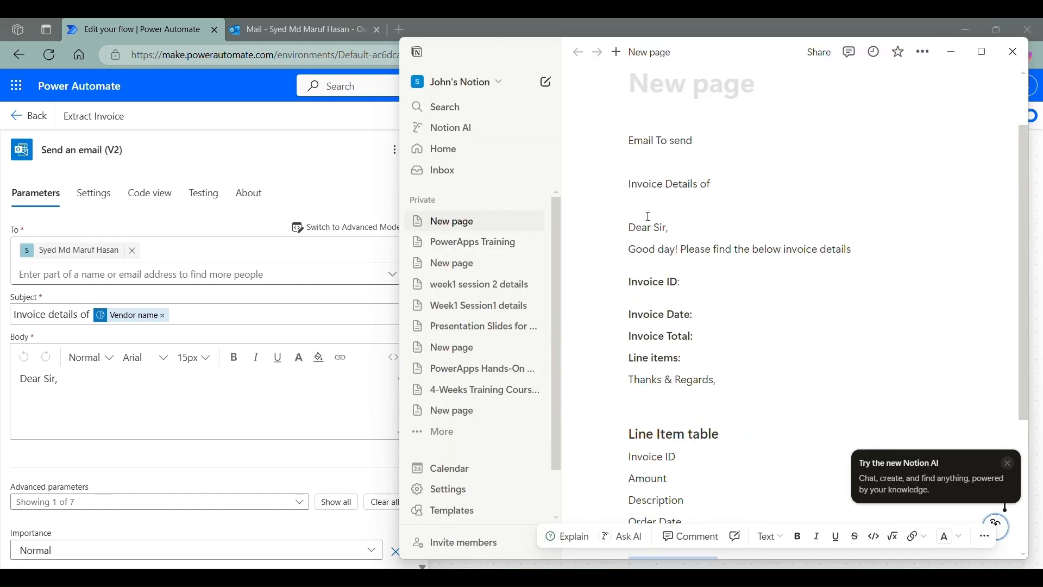
drag(629, 227, 743, 385)
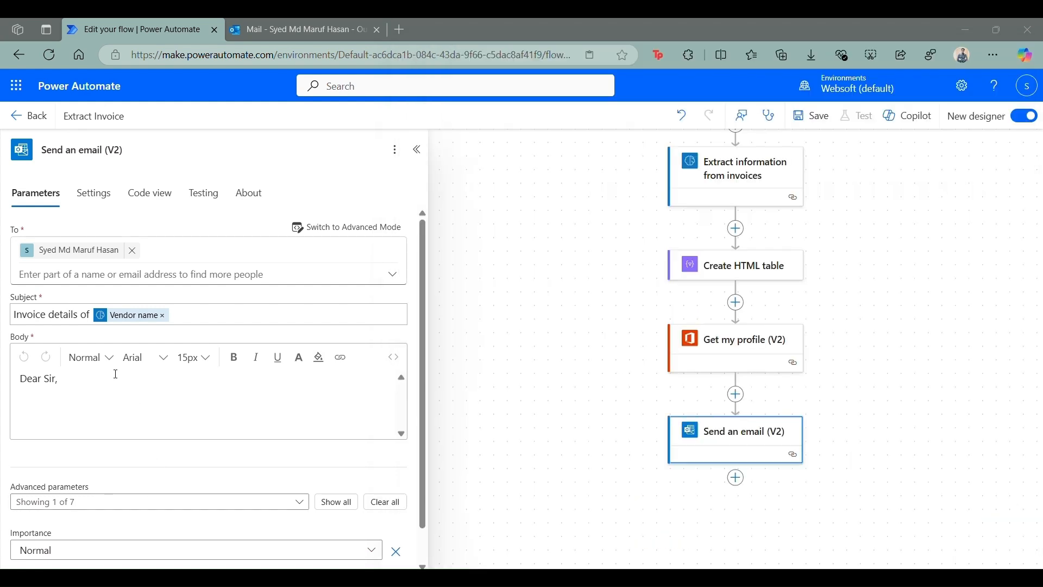
click(113, 373)
text(Good day! Please find the below invoice details **Invoice ID**: **Invoice Date:** **Invoice Total:** **Line items:** Thanks & Regards,)
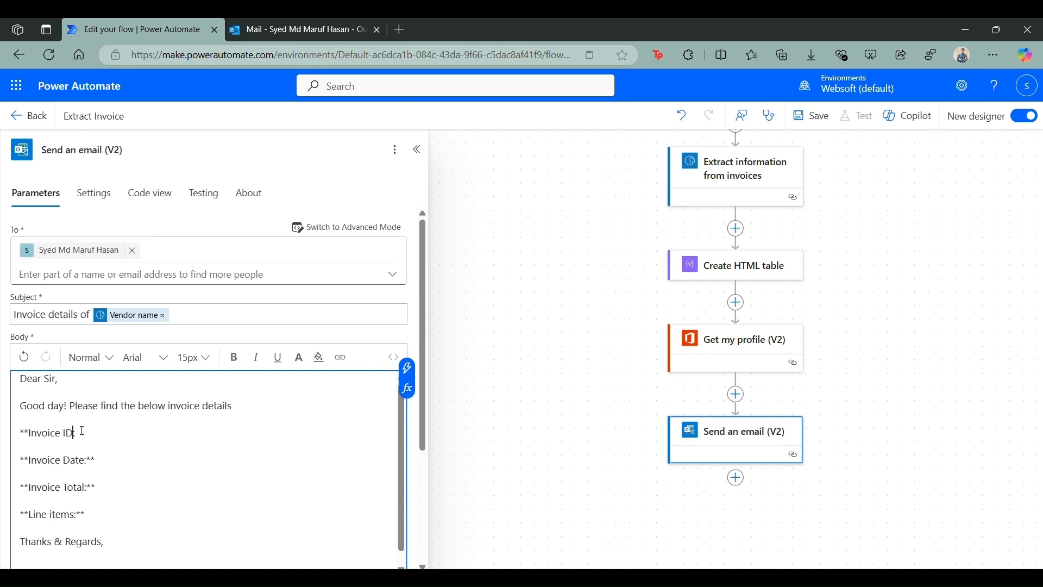
Remove the asterisks around the Invoice ID, Invoice Date, Invoice Total and Line items labels in the email body
click(31, 433)
key(BackSpace)
key(BackSpace)
click(29, 463)
key(BackSpace)
key(BackSpace)
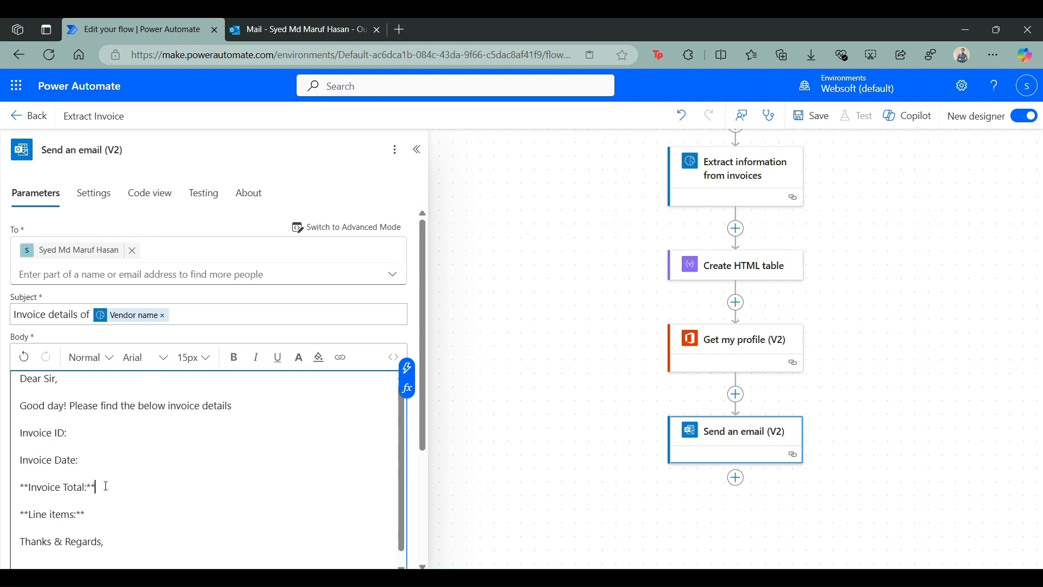
key(BackSpace)
click(28, 487)
key(BackSpace)
key(BackSpace)
click(29, 515)
key(BackSpace)
key(BackSpace)
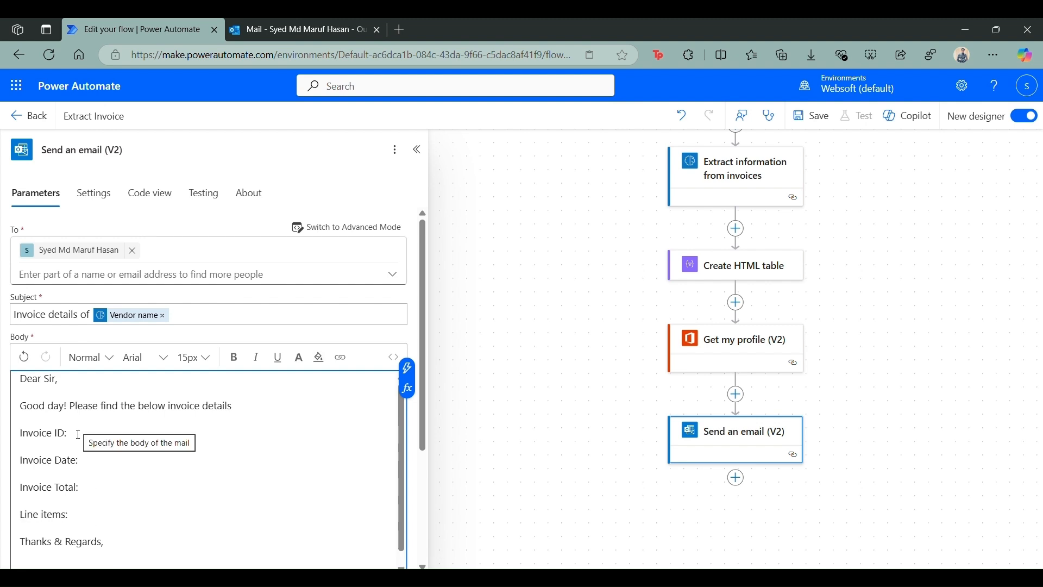
Add two blank lines below the "Line items:" label in the email body
click(79, 509)
key(Return)
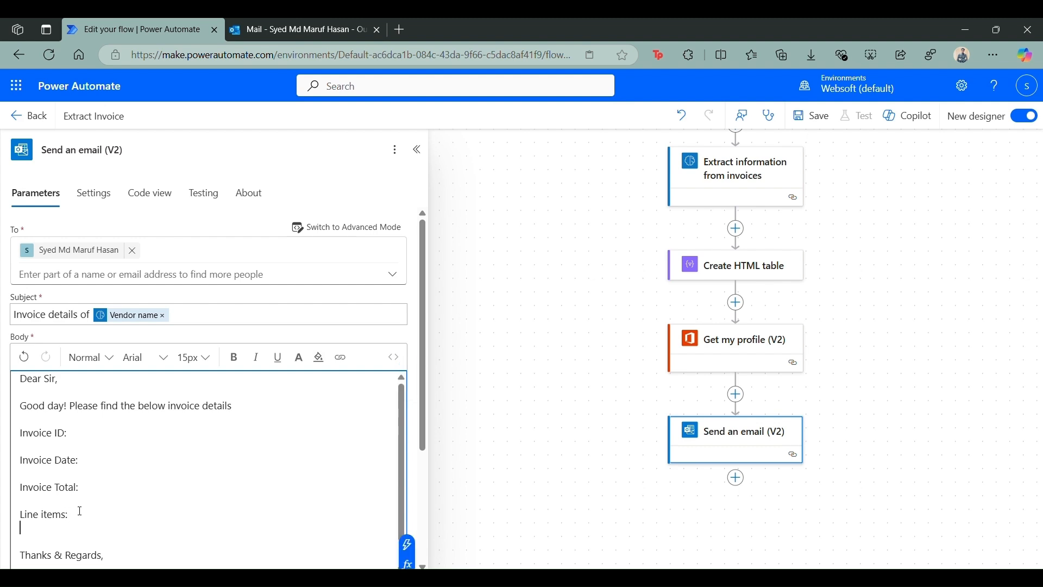
key(Return)
Insert the Invoice ID dynamic value from the extraction action after the "Invoice ID:" label
click(77, 433)
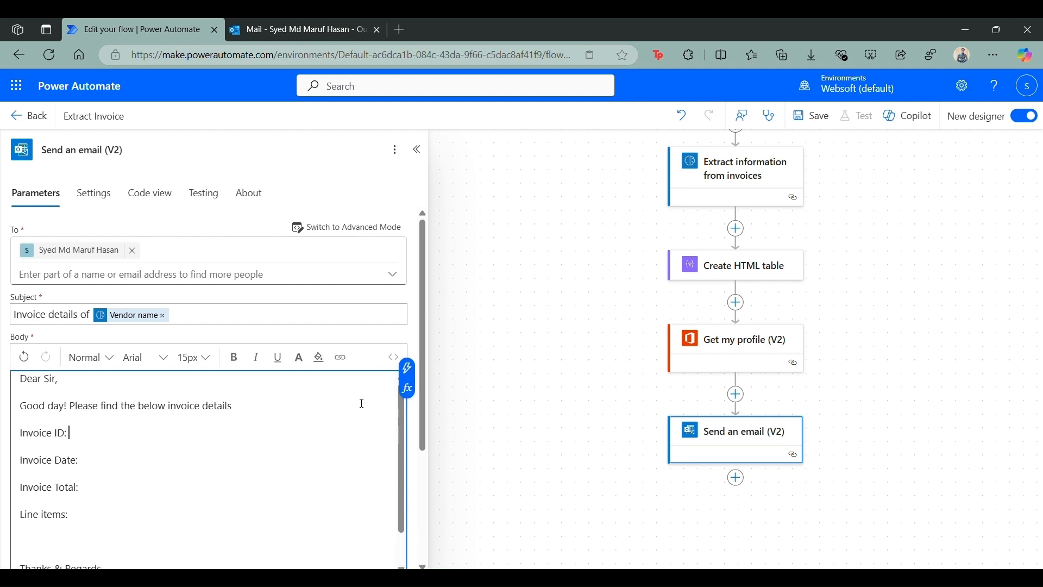
click(407, 368)
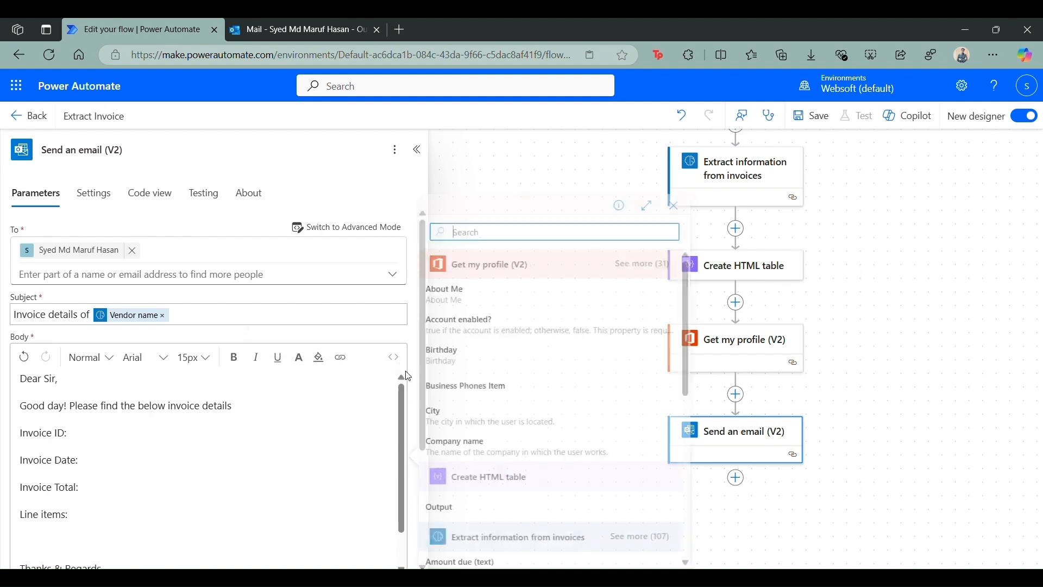
click(527, 235)
text(invoice)
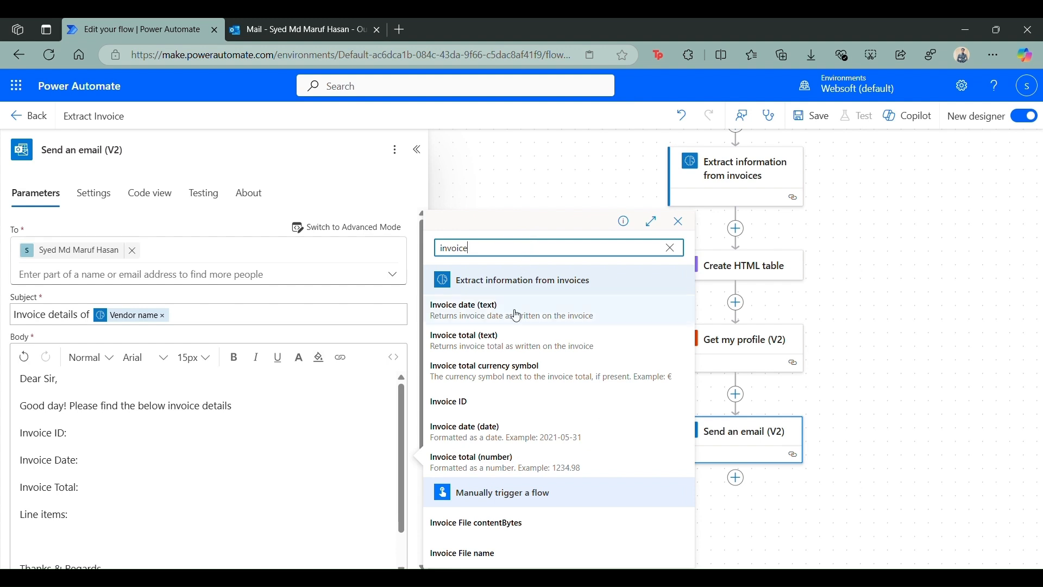
click(510, 404)
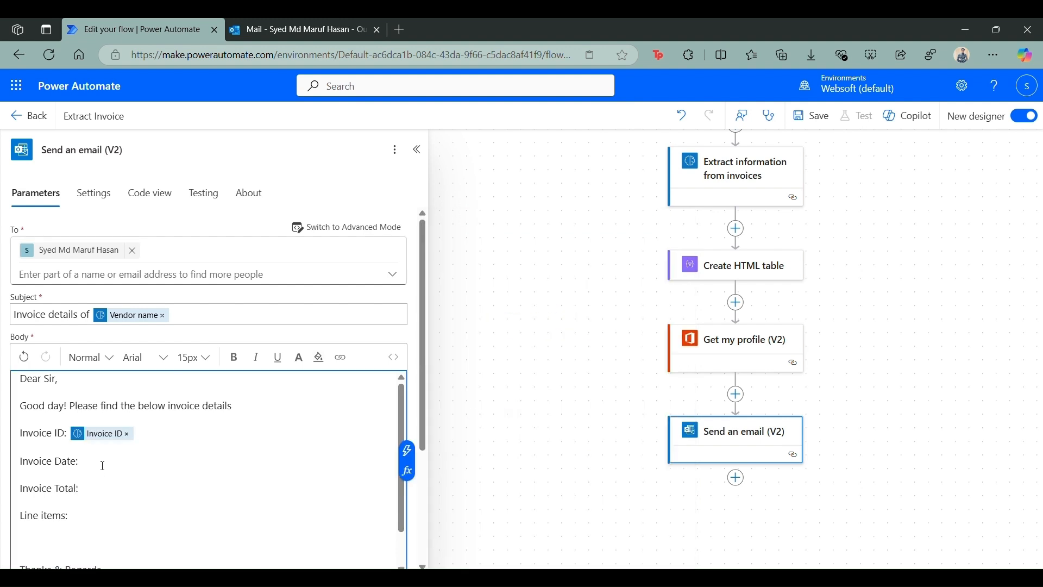
Insert the Invoice date (text) dynamic value from the extraction action after the "Invoice Date:" label
click(407, 451)
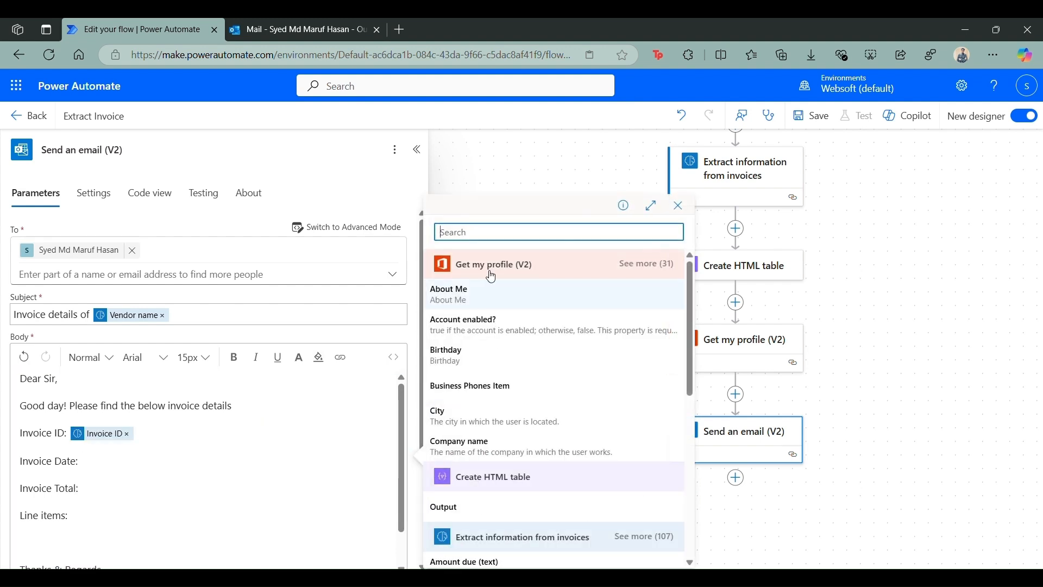
click(485, 233)
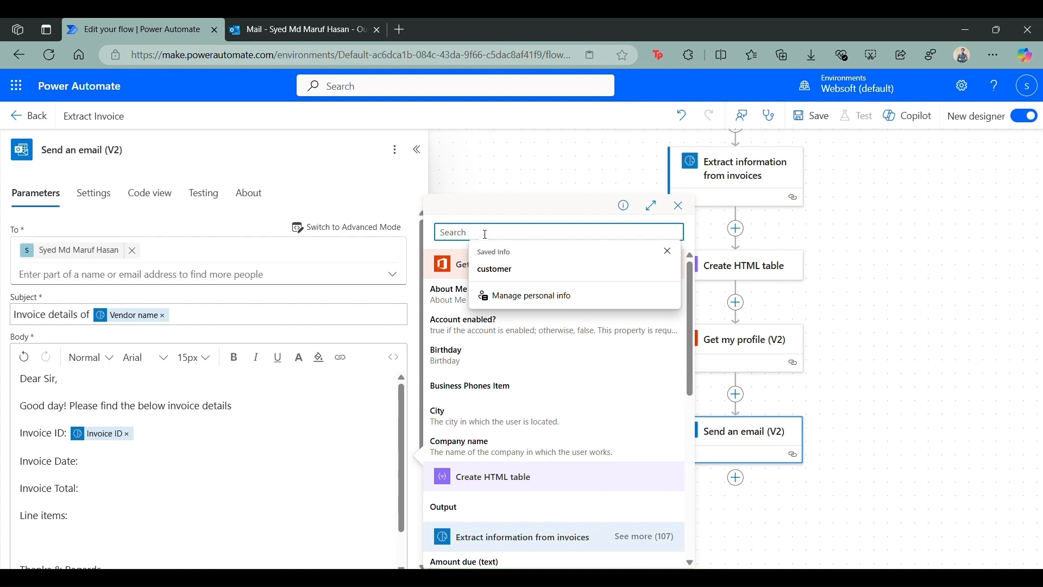
text(date)
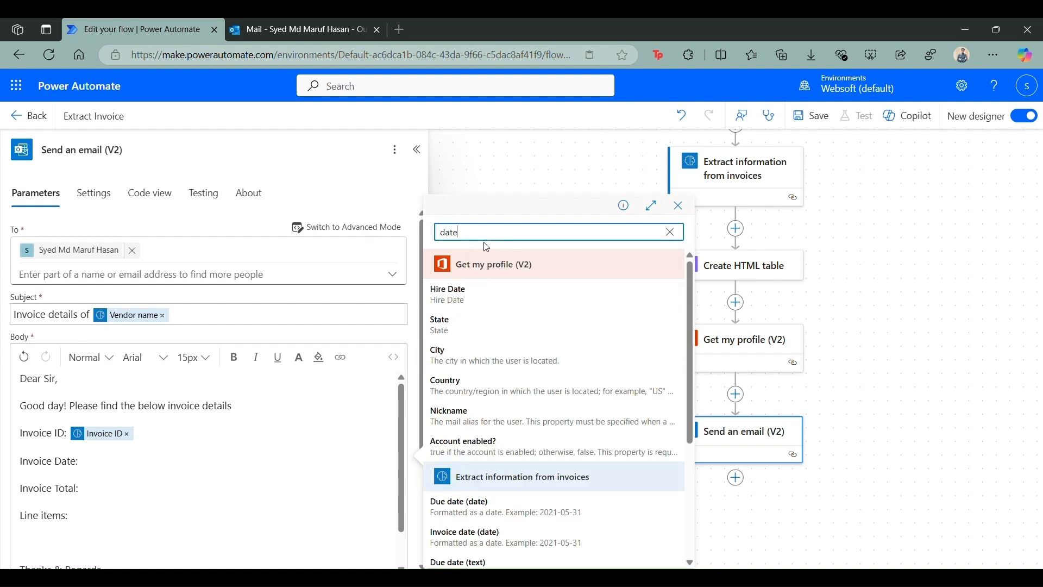
scroll(522, 522, down, 3)
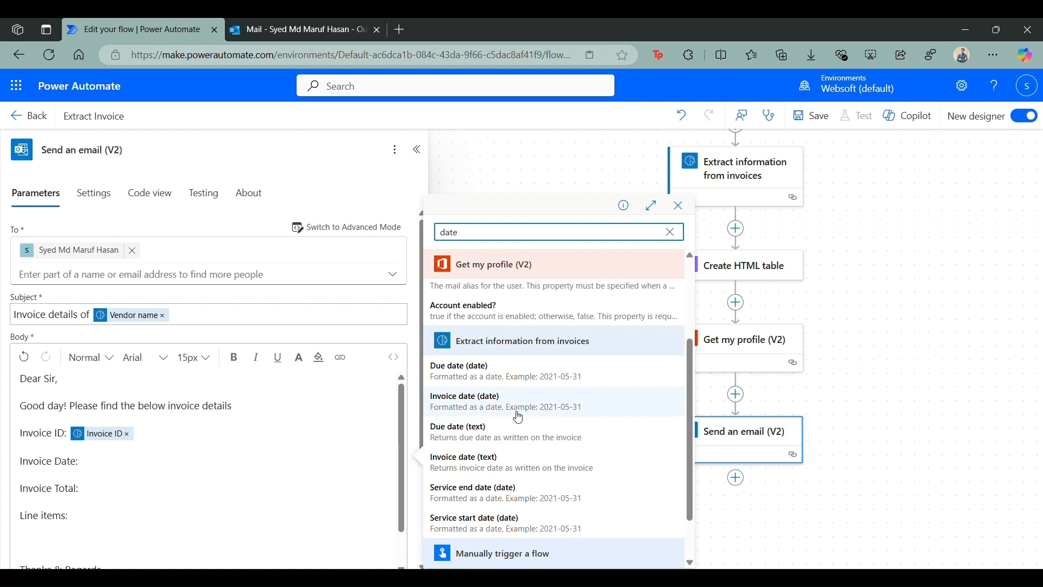
click(505, 462)
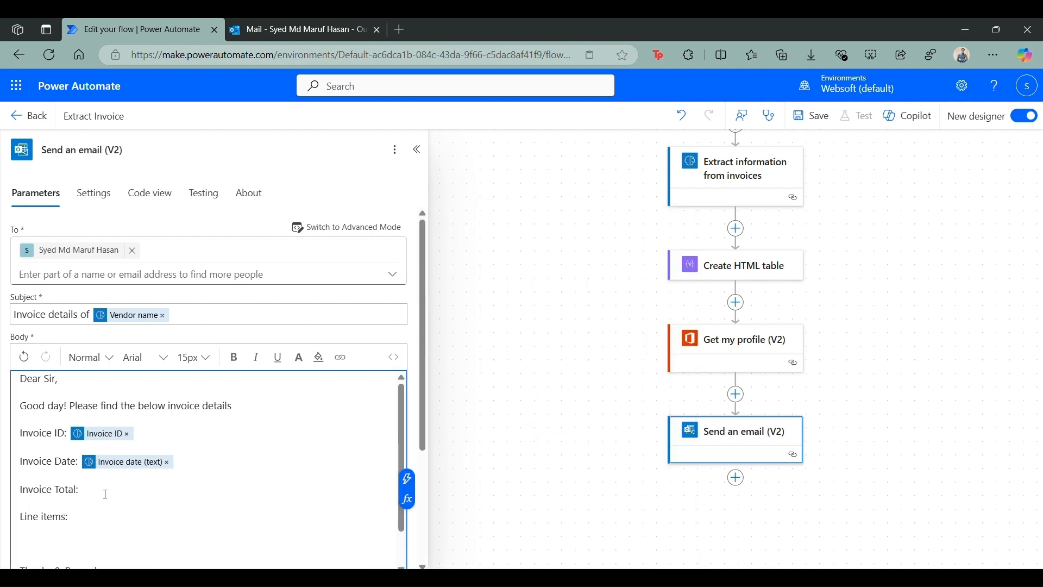
Insert the Subtotal (text) dynamic value from the extraction action after the "Invoice Total:" label
click(407, 480)
click(516, 233)
text(total)
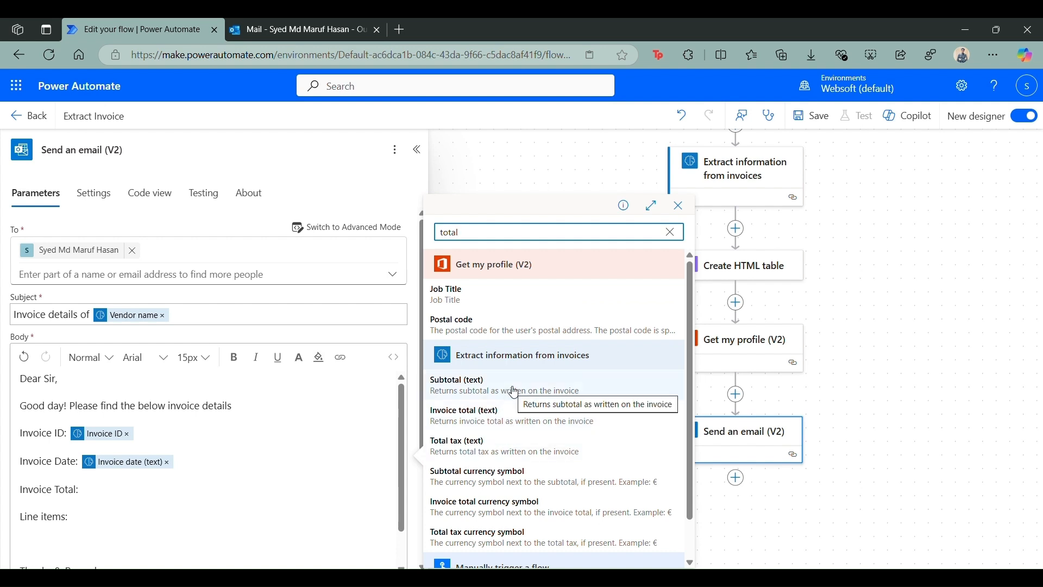
click(513, 388)
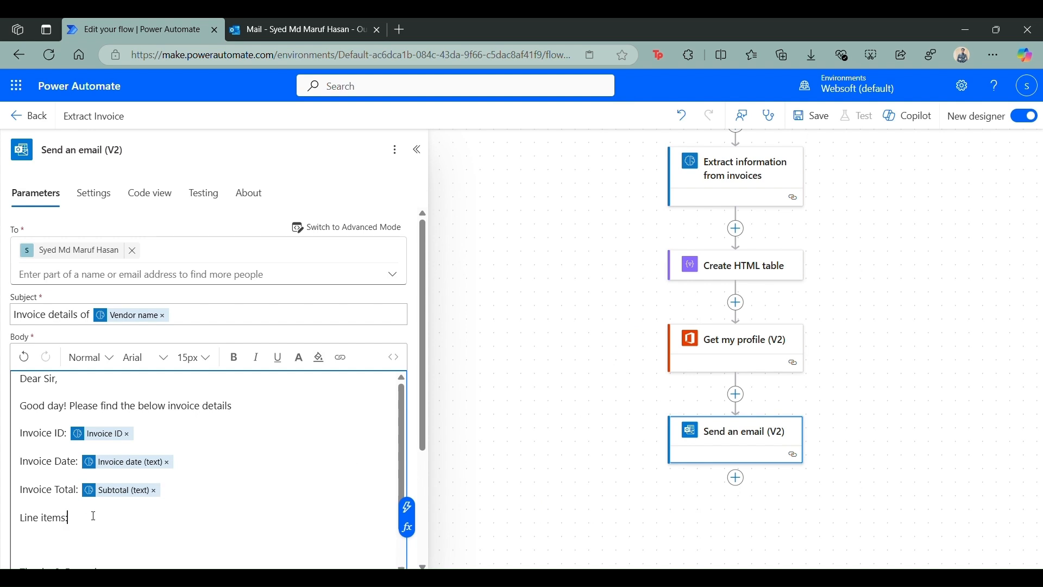
Insert the Create HTML table action's Output on a new line below the "Line items:" label
key(Return)
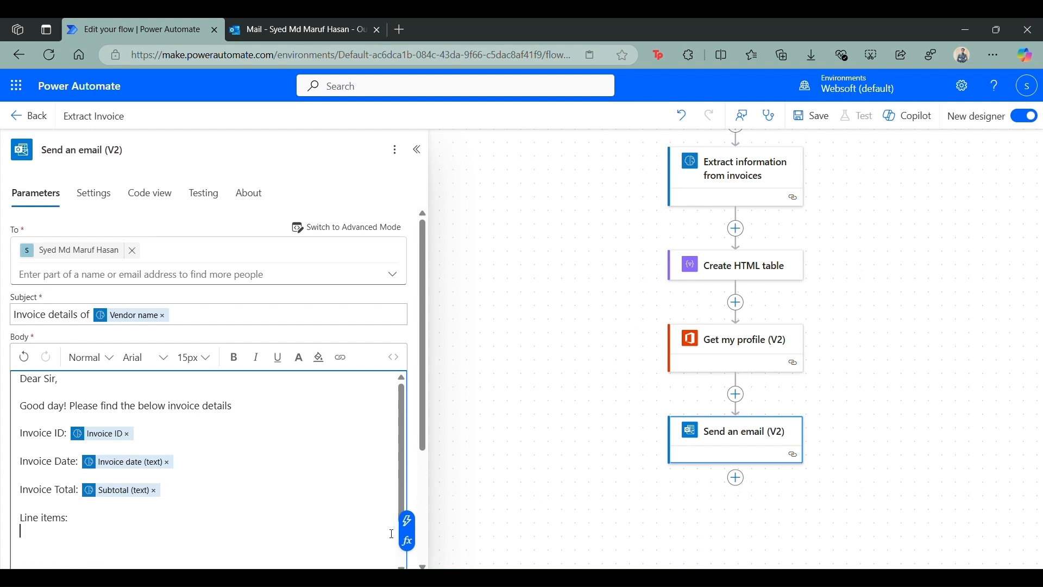
click(407, 521)
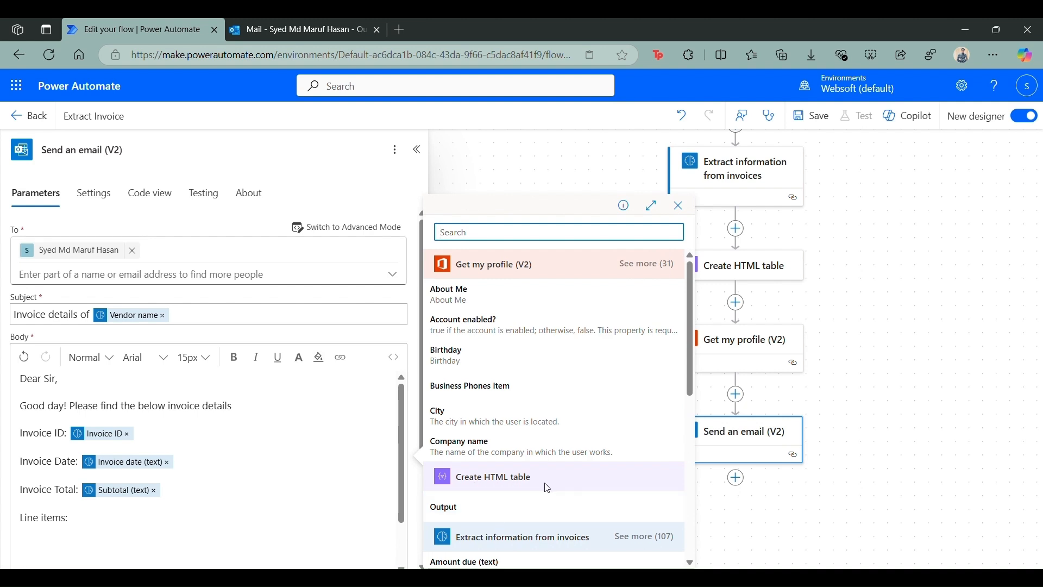
click(495, 508)
scroll(209, 503, down, 1)
Insert the Display Name dynamic value from Get my profile (V2) on a new line below "Thanks & Regards," in the email body
click(78, 551)
click(109, 529)
key(Return)
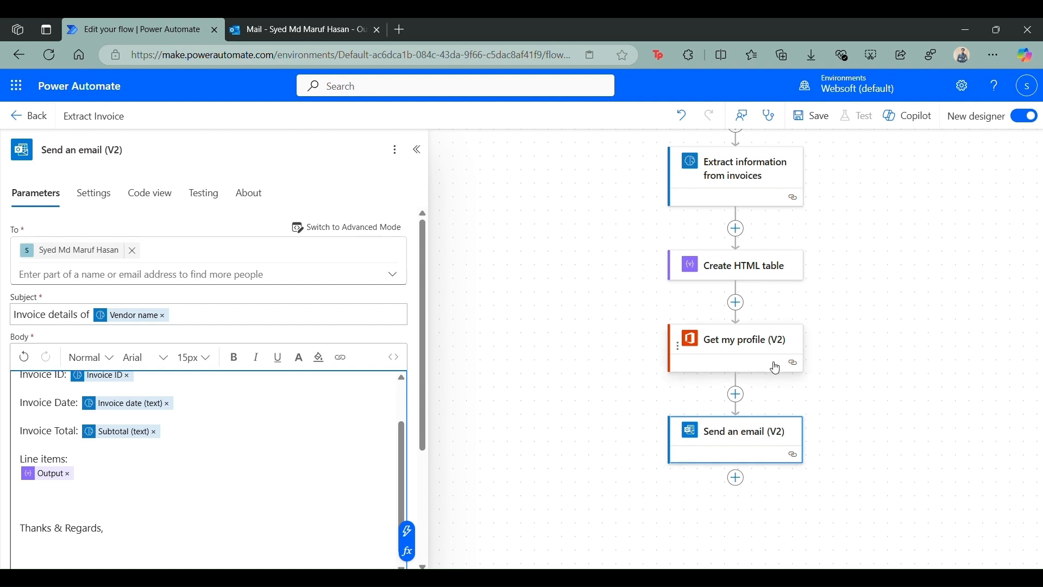
click(407, 530)
click(648, 264)
scroll(545, 451, down, 2)
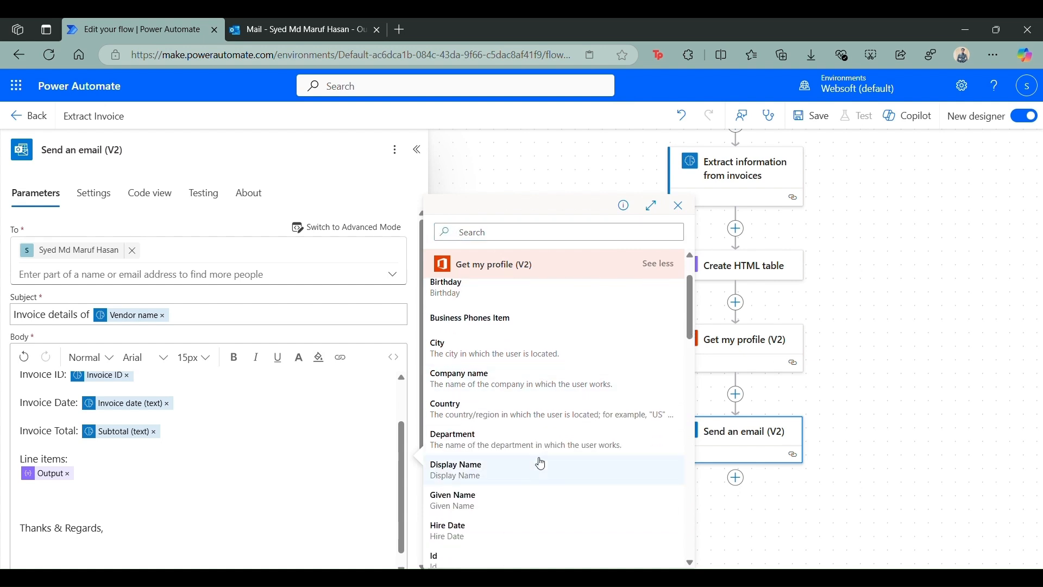
click(526, 474)
scroll(288, 449, up, 2)
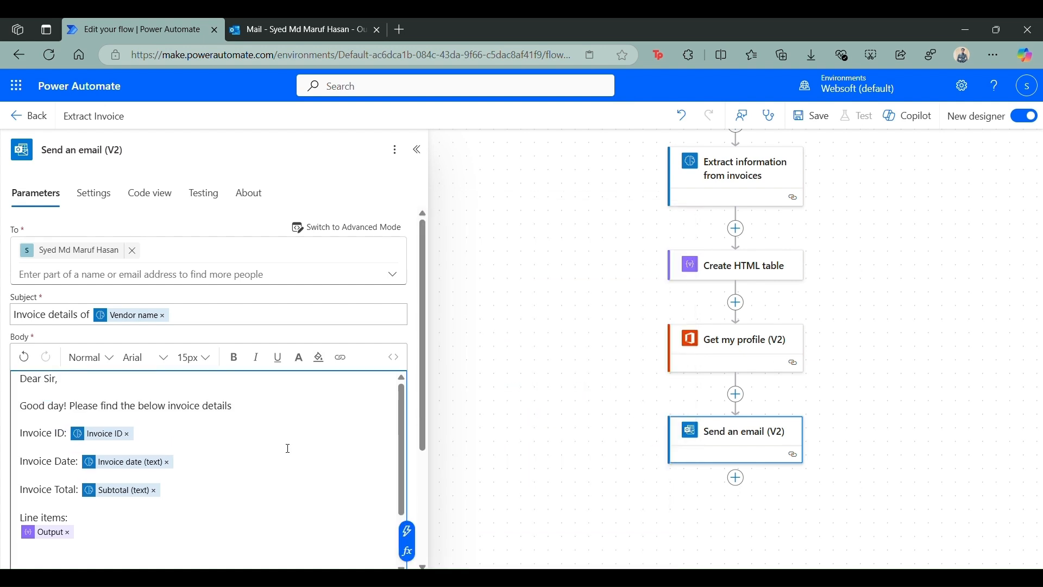
Review the parameters of the manual trigger, Extract information from invoices and Create HTML table
drag(605, 287, 552, 381)
click(691, 211)
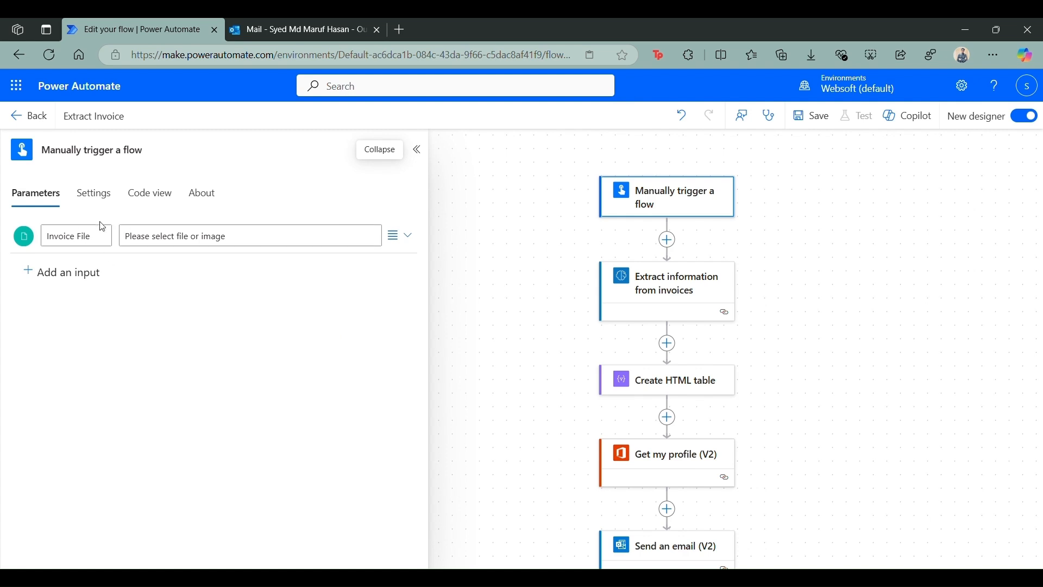
click(665, 285)
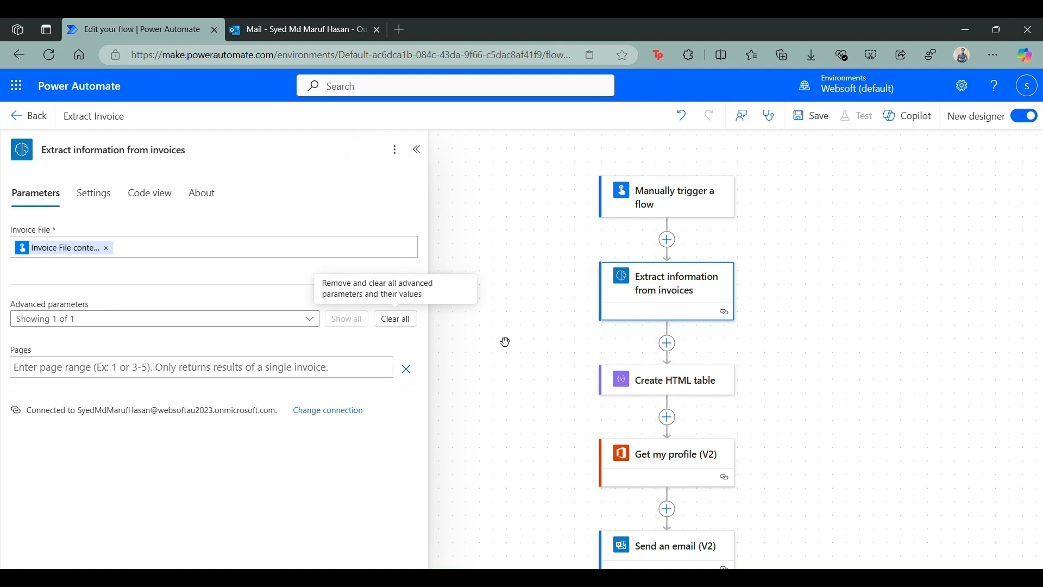
click(668, 380)
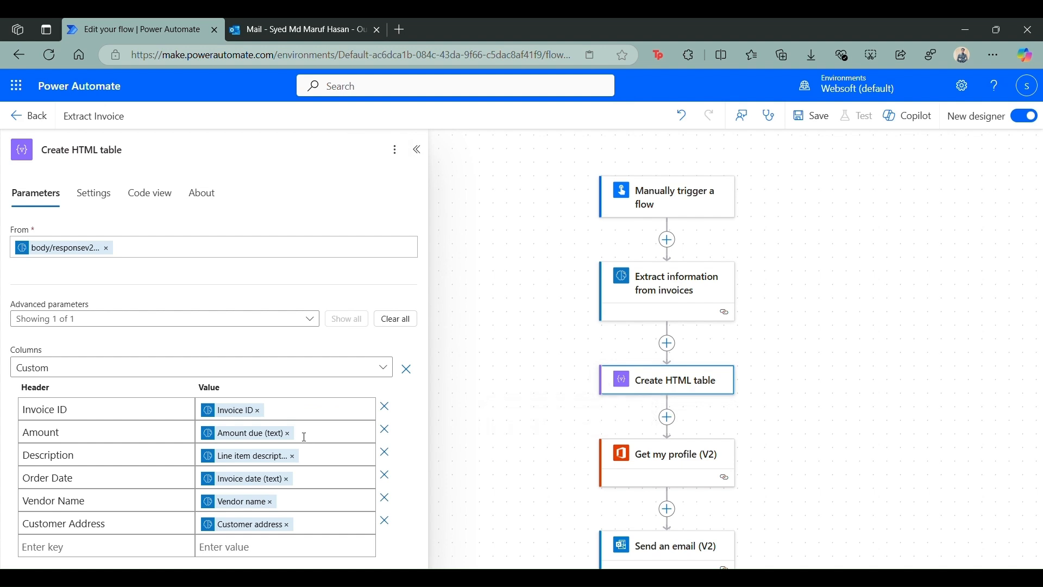
Review the parameters of Get my profile (V2) and the recipient, subject and body of Send an email (V2)
scroll(561, 426, down, 1)
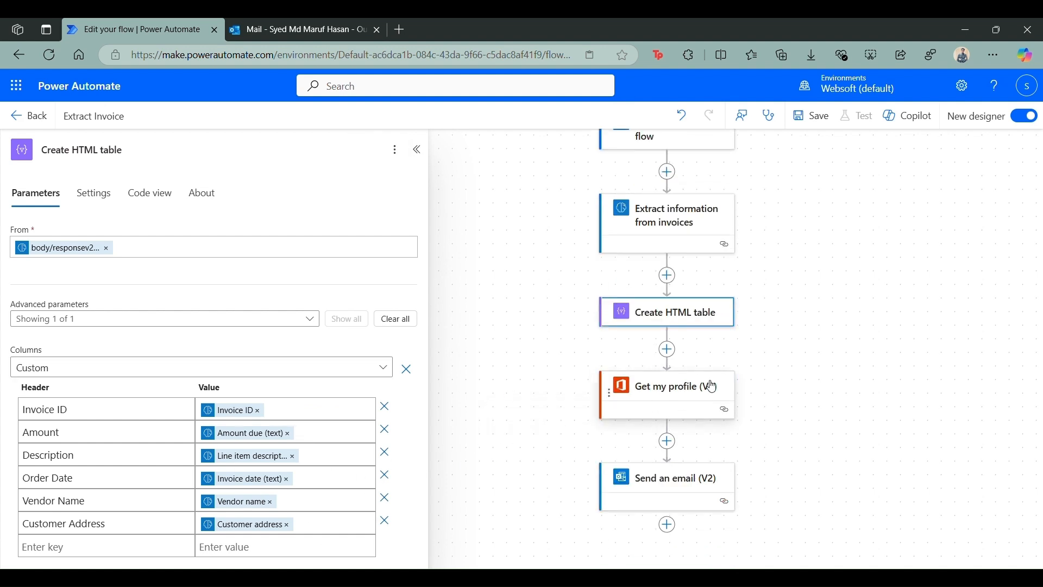
click(682, 402)
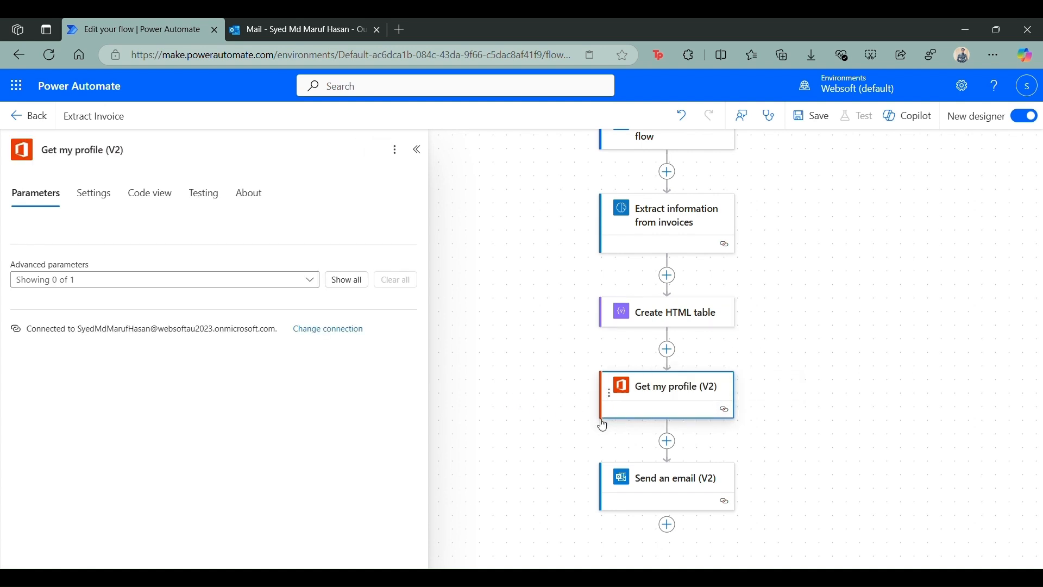
click(620, 474)
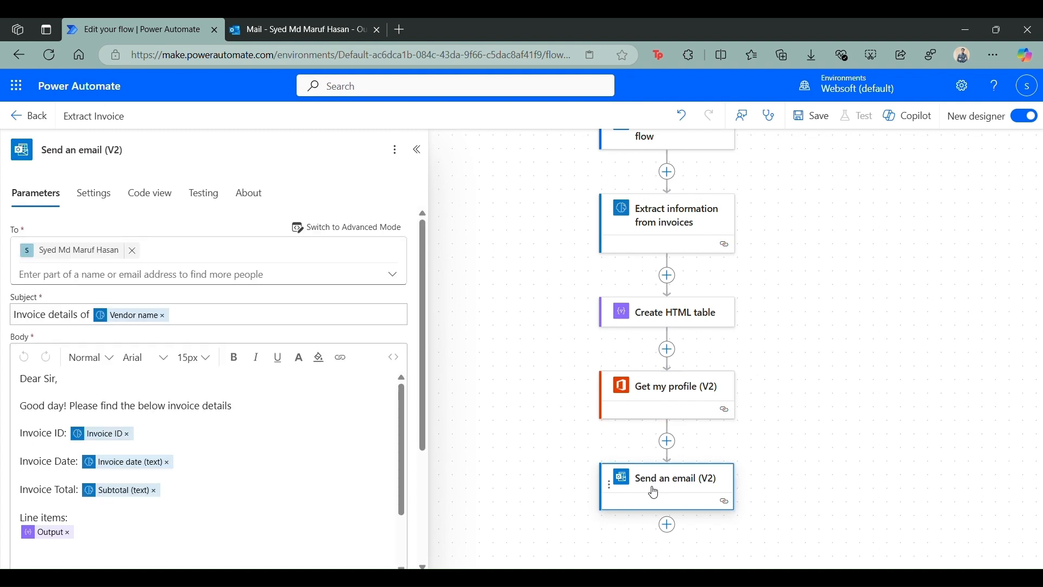
scroll(313, 458, down, 2)
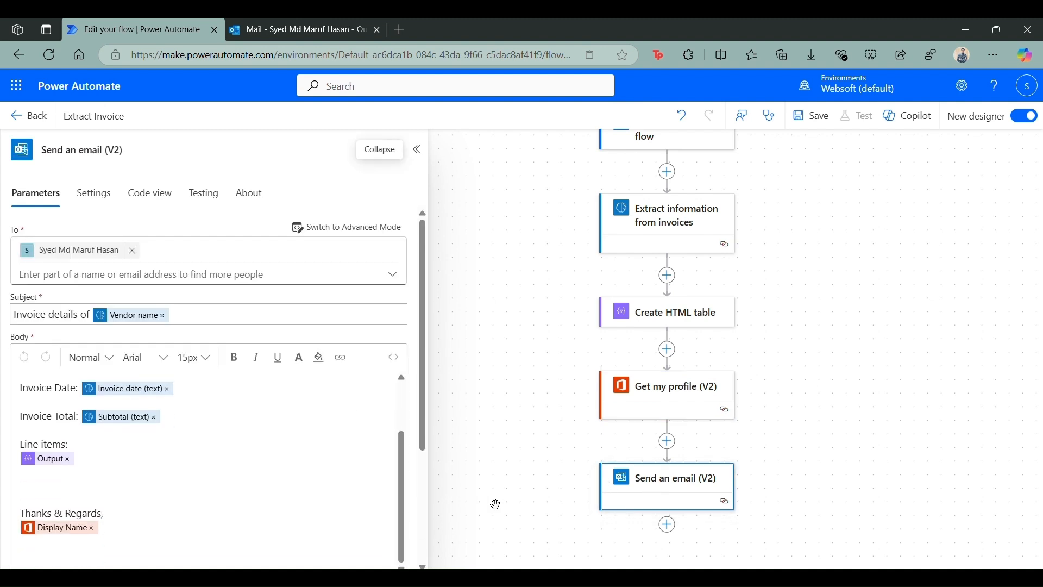
scroll(420, 514, down, 3)
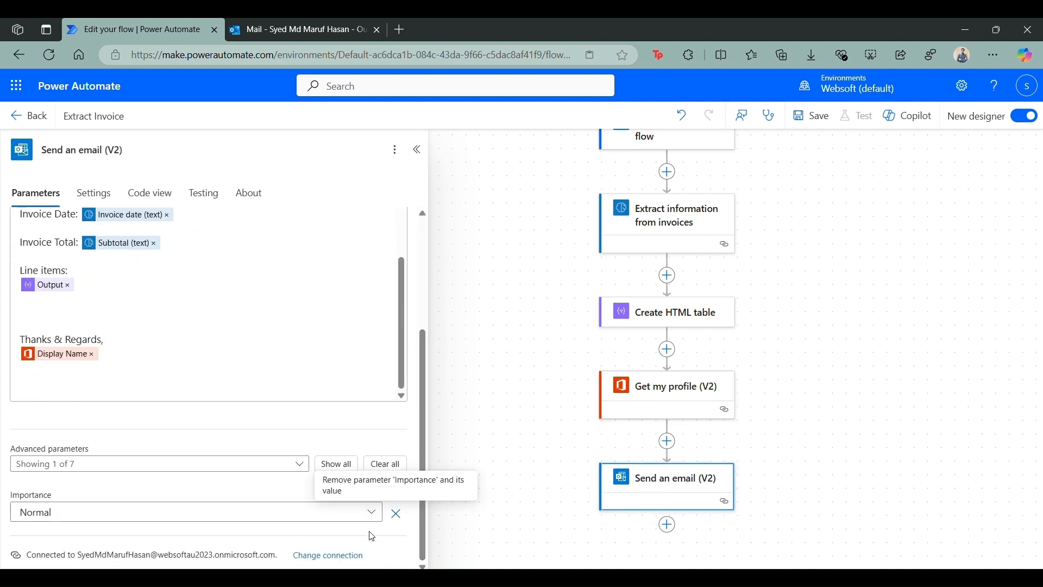
Clear the advanced parameters of the Send an email (V2) action and show all of them again
scroll(247, 455, down, 5)
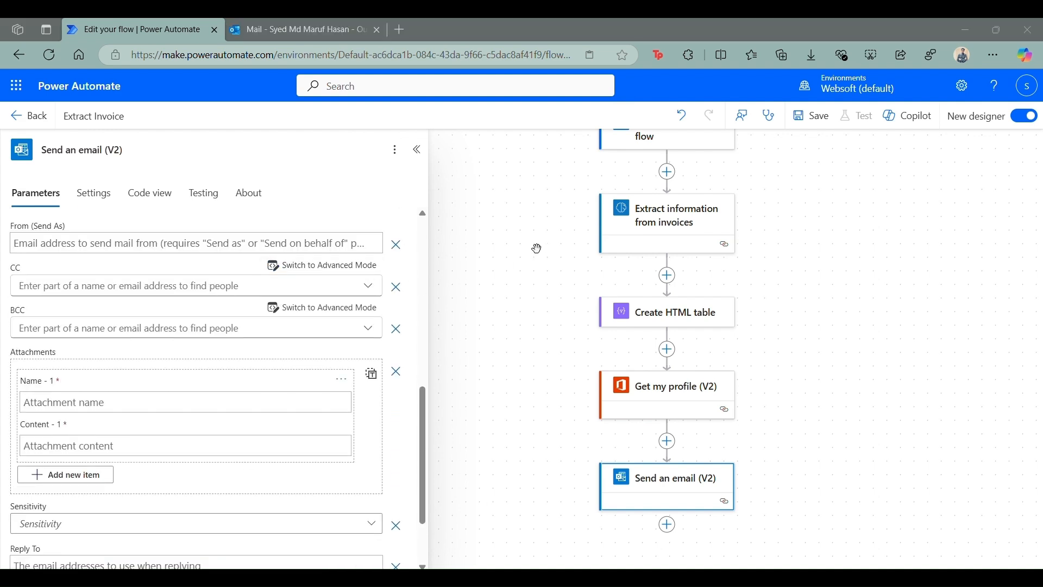
scroll(292, 390, down, 1)
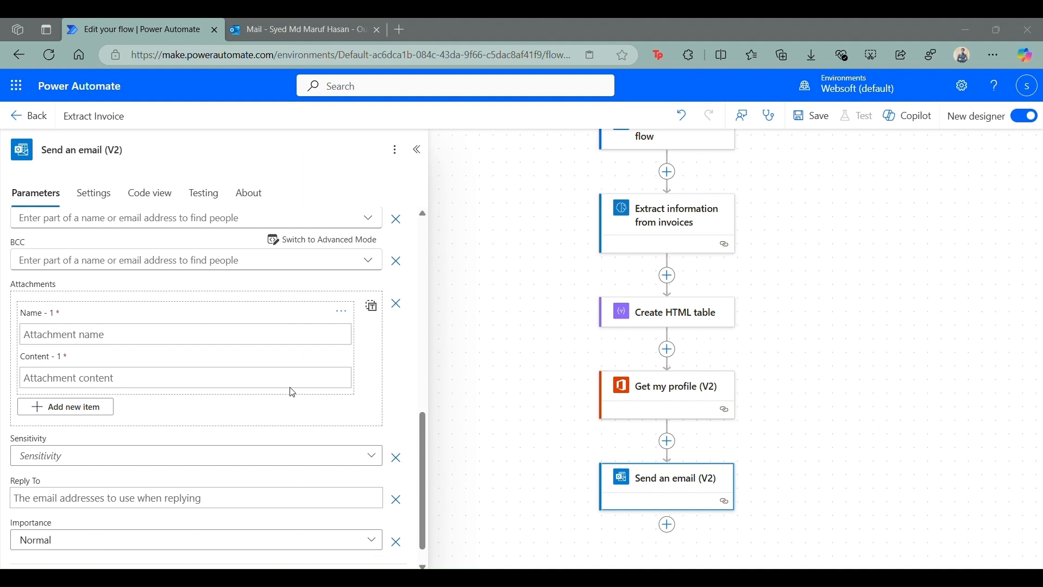
scroll(217, 365, up, 1)
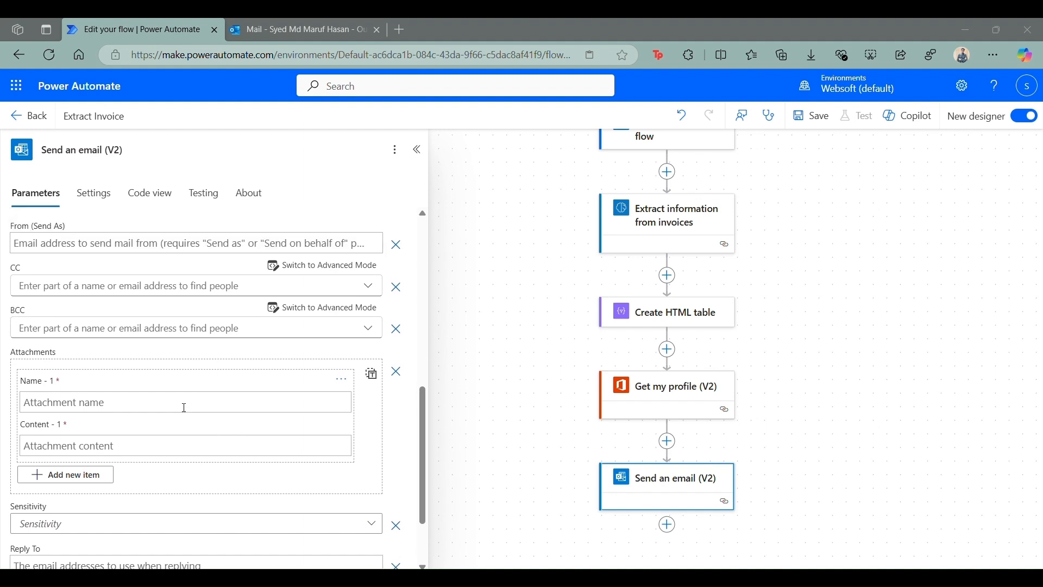
click(166, 404)
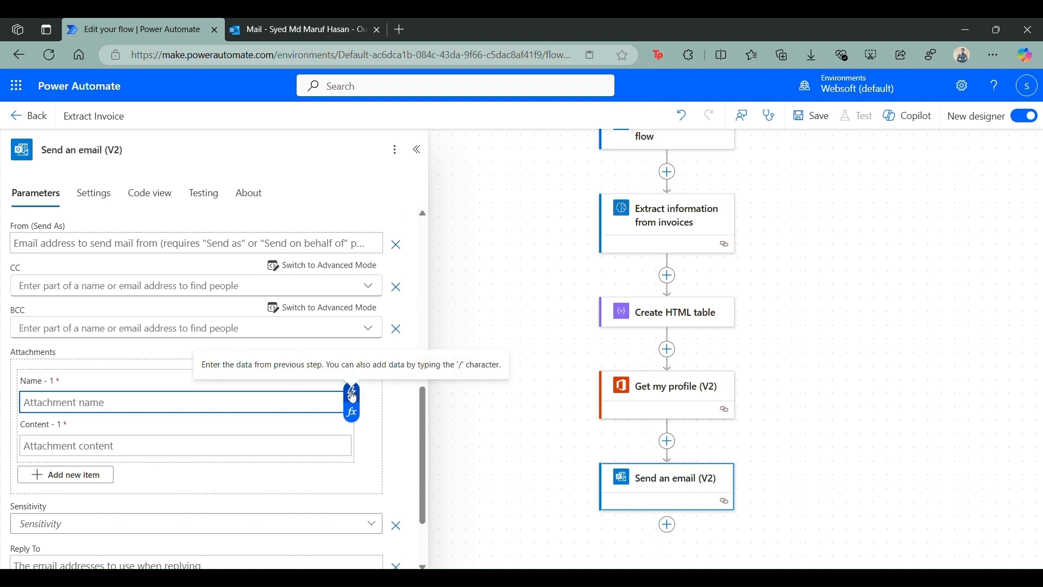
scroll(384, 287, up, 1)
scroll(385, 287, up, 3)
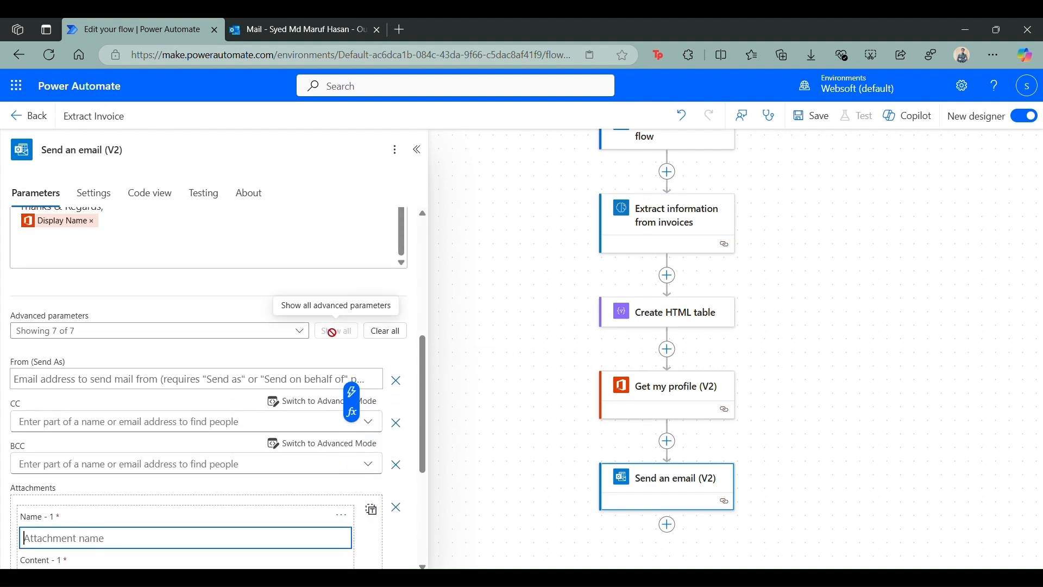
click(383, 330)
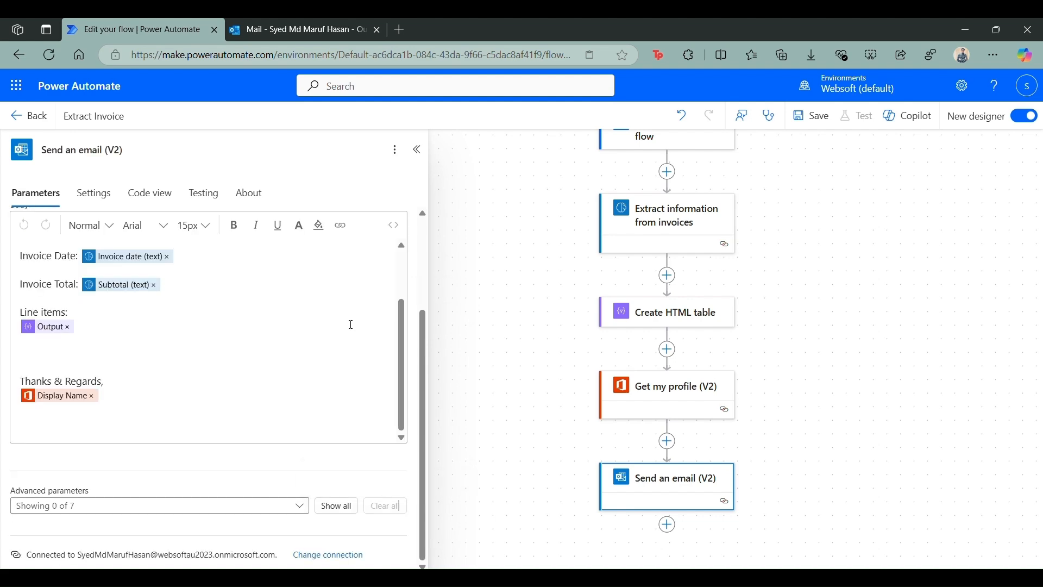
click(338, 510)
scroll(217, 429, down, 5)
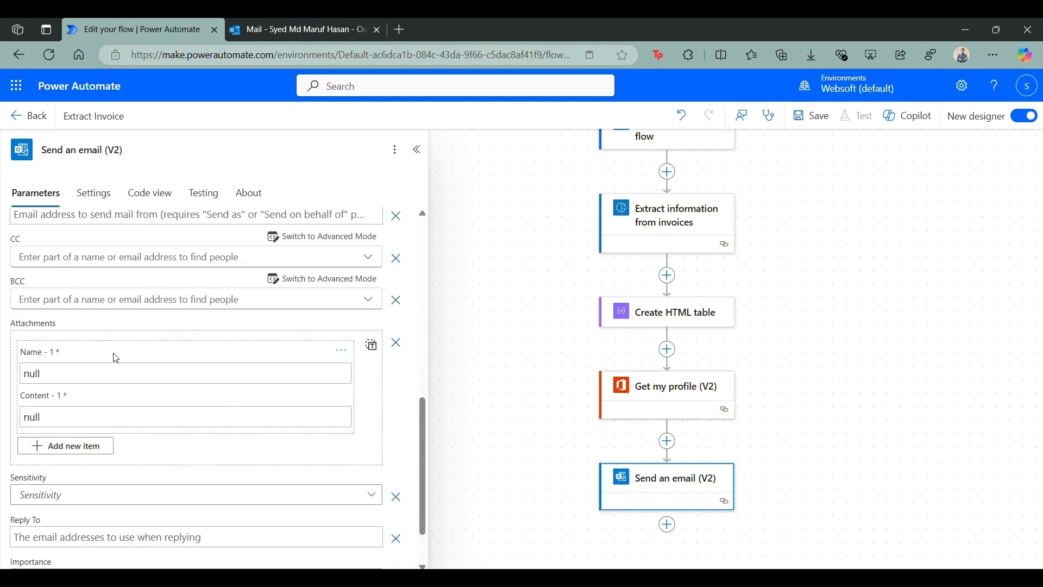
Replace the null attachment name with the trigger's Invoice File name dynamic value, searching for "file"
click(119, 371)
key(BackSpace)
key(BackSpace)
key(BackSpace)
key(BackSpace)
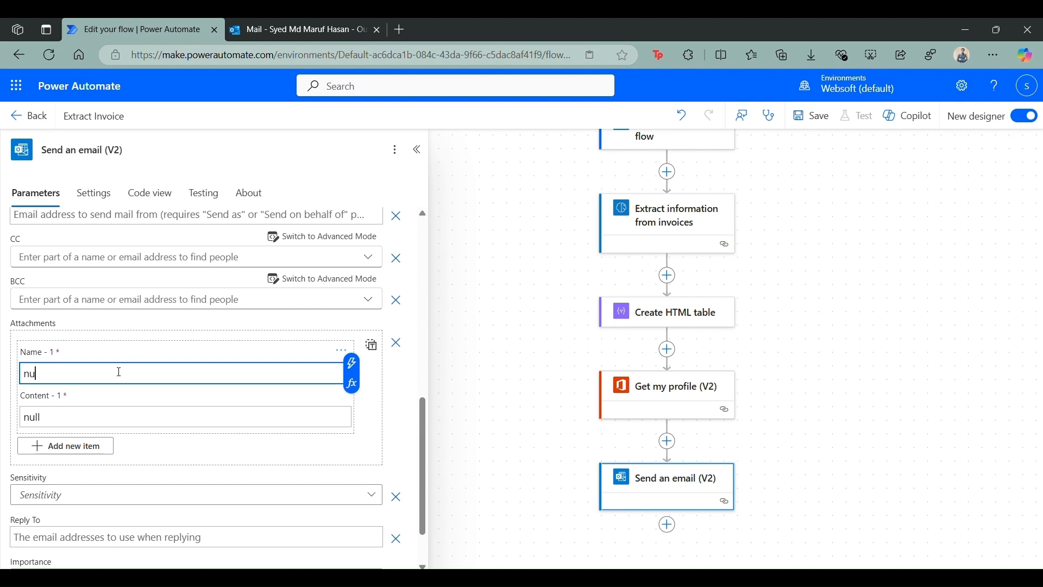
click(352, 363)
scroll(574, 468, down, 5)
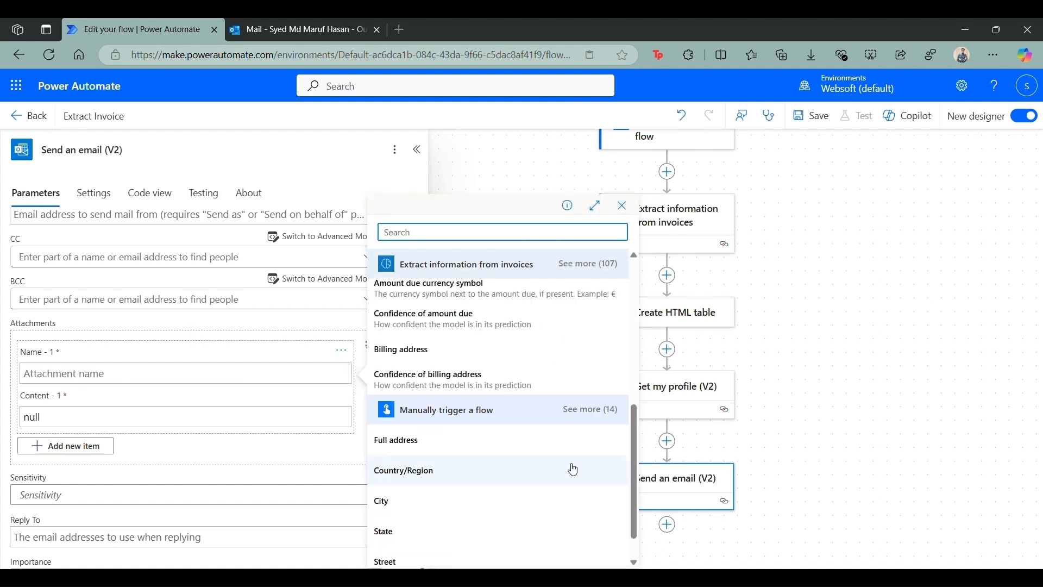
click(441, 232)
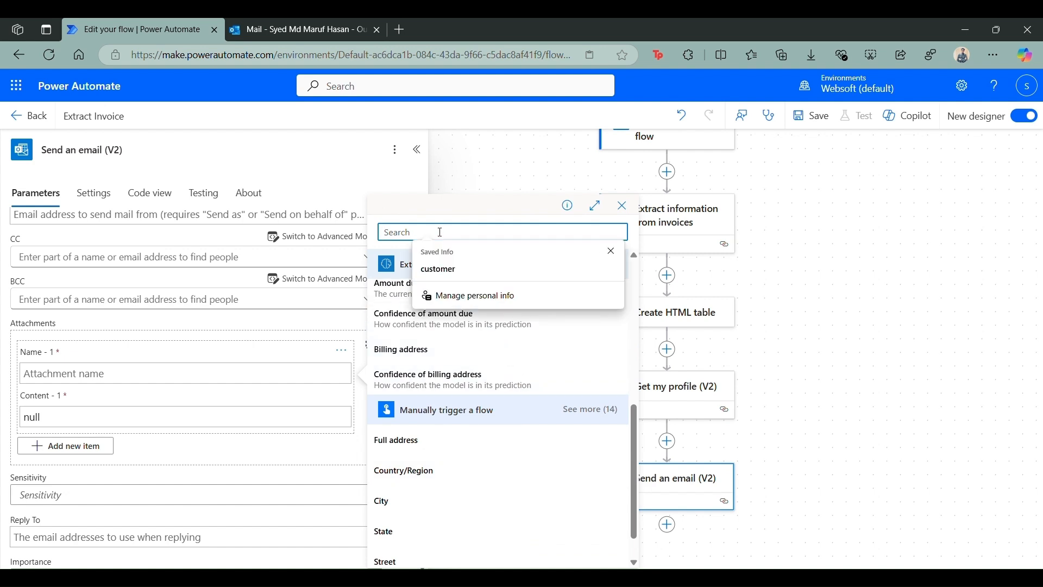
text(file)
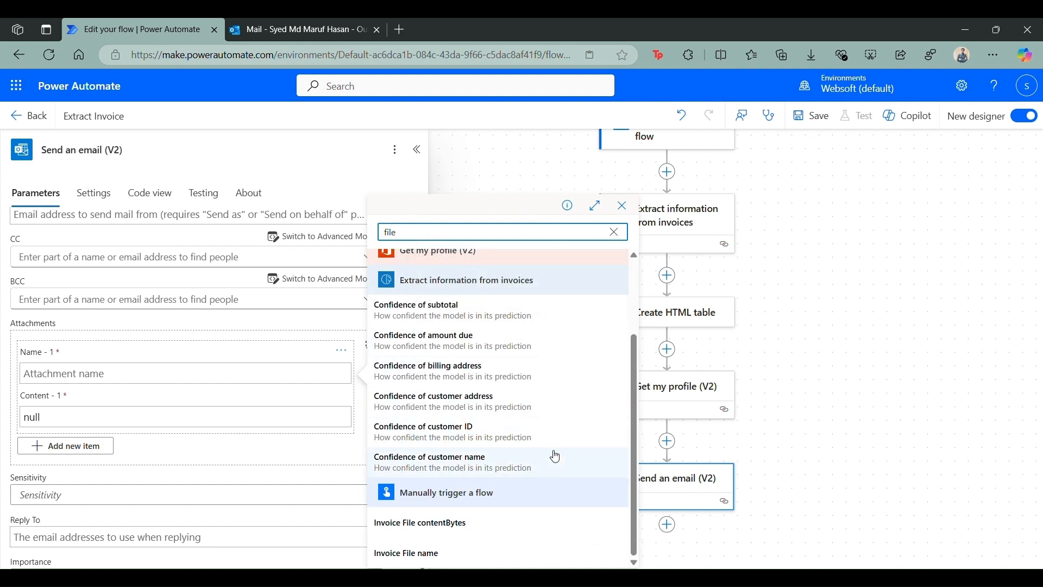
click(482, 553)
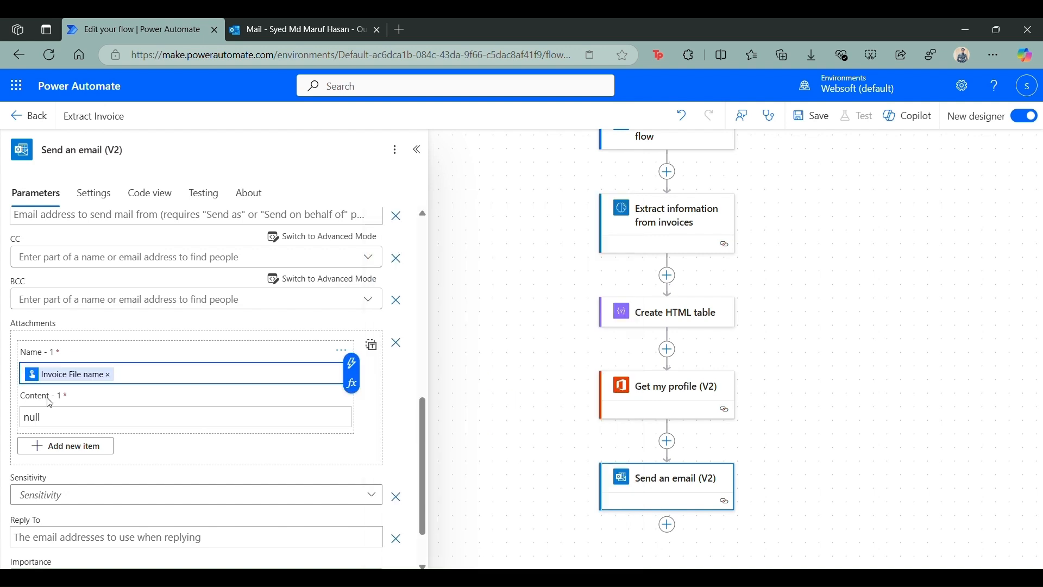
Replace the null attachment content with the trigger's Invoice File contentBytes dynamic value, searching for "file"
double_click(72, 418)
key(BackSpace)
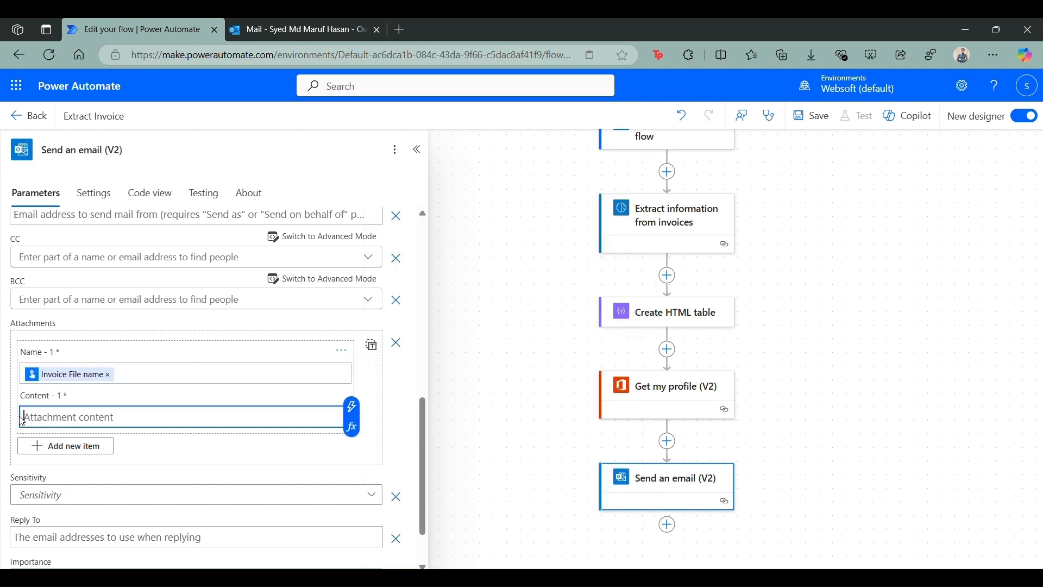
click(352, 406)
click(442, 233)
text(file)
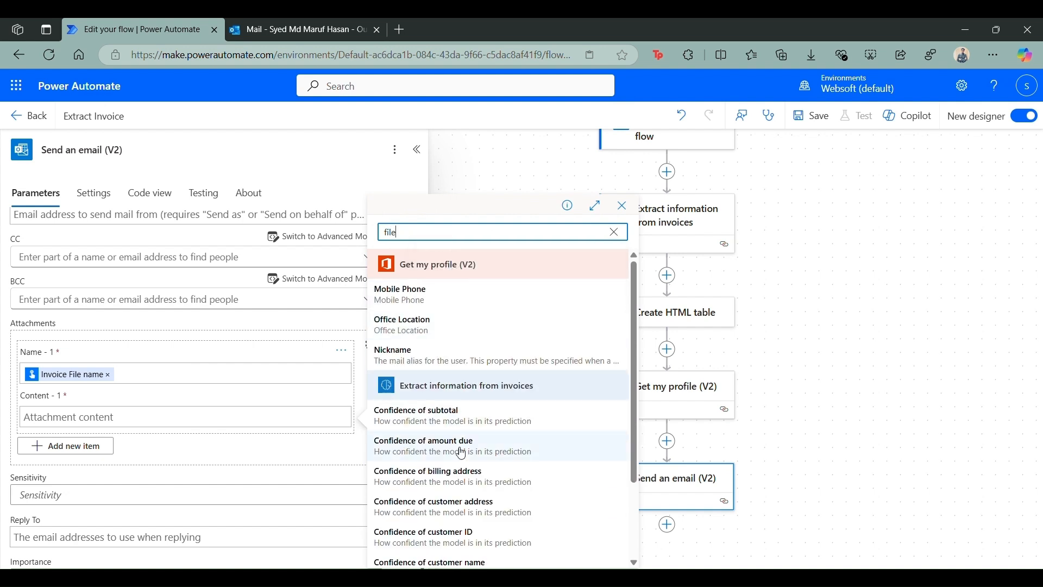
scroll(451, 478, down, 2)
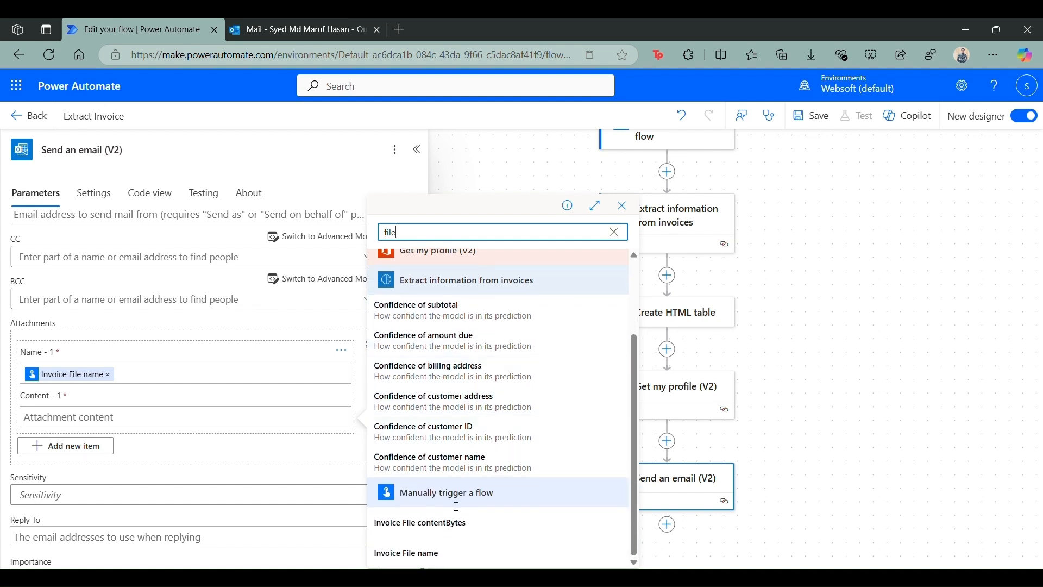
click(440, 525)
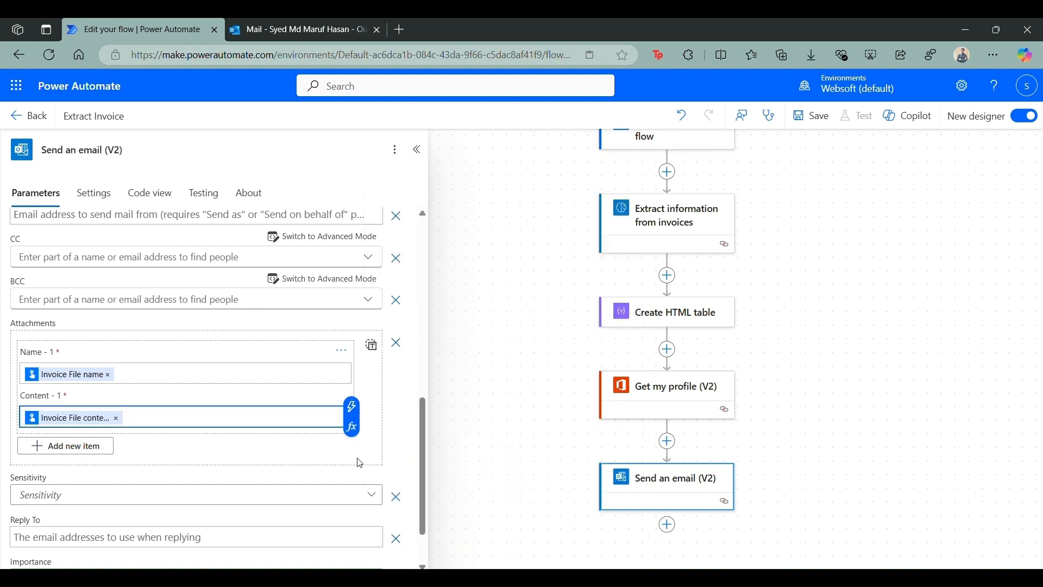
Collapse the email action's settings and save the Extract Invoice flow
scroll(380, 462, up, 6)
click(417, 151)
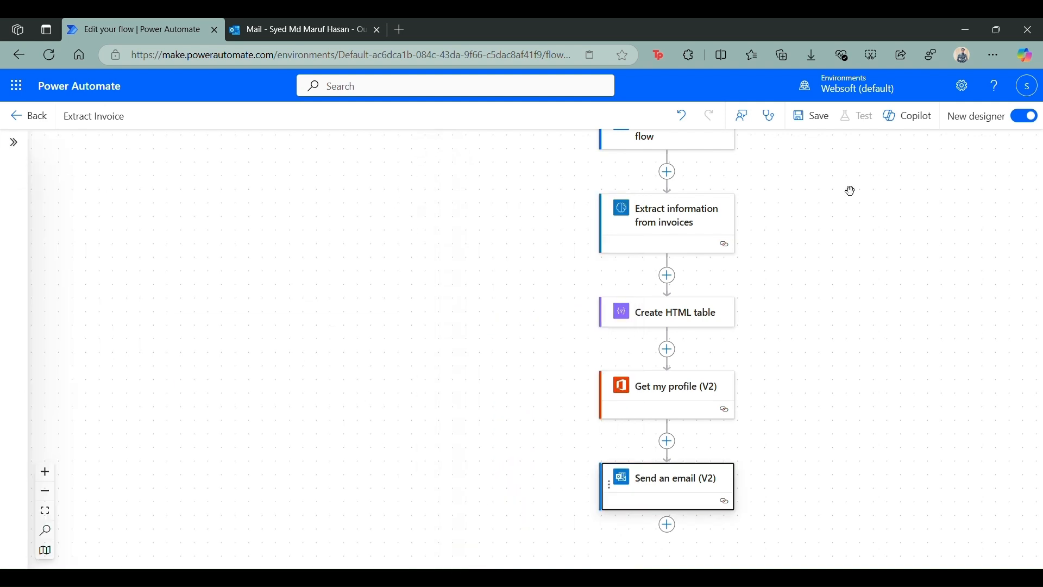
click(810, 124)
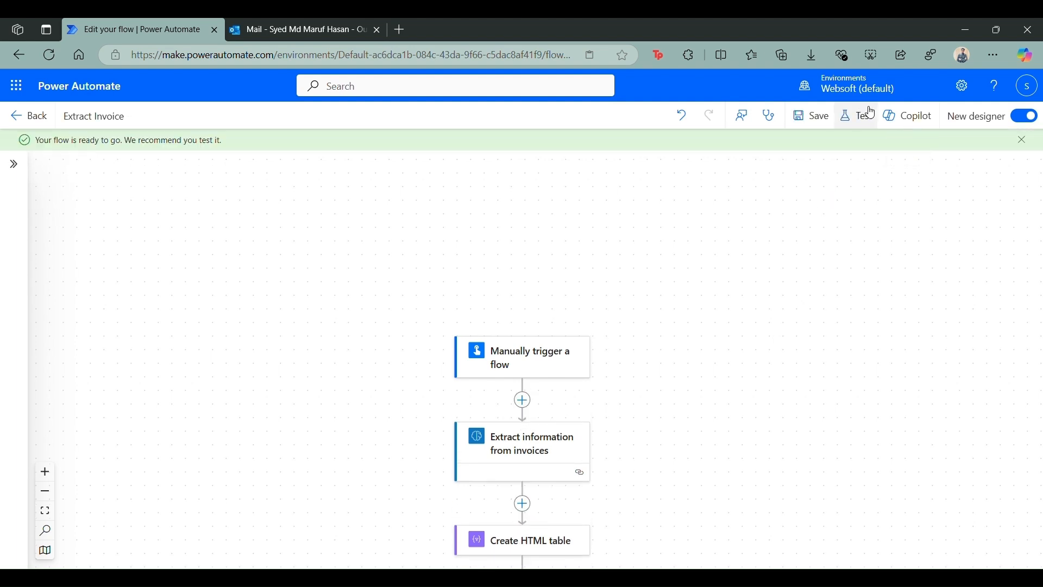
Run a manual test of the flow with Invoice Receipt.pdf from the Desktop as the invoice file and check each action's run status
click(865, 125)
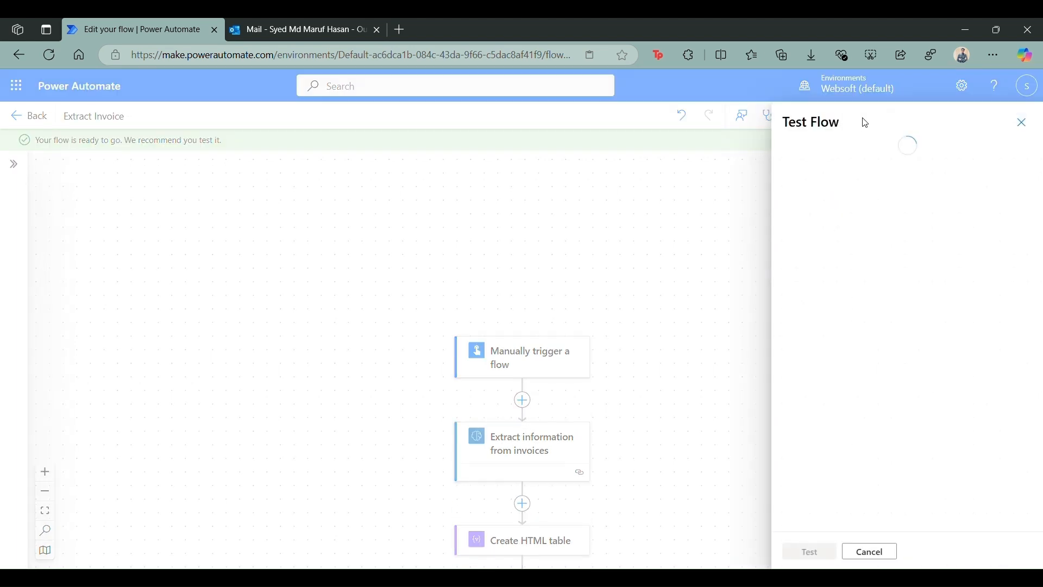
click(827, 153)
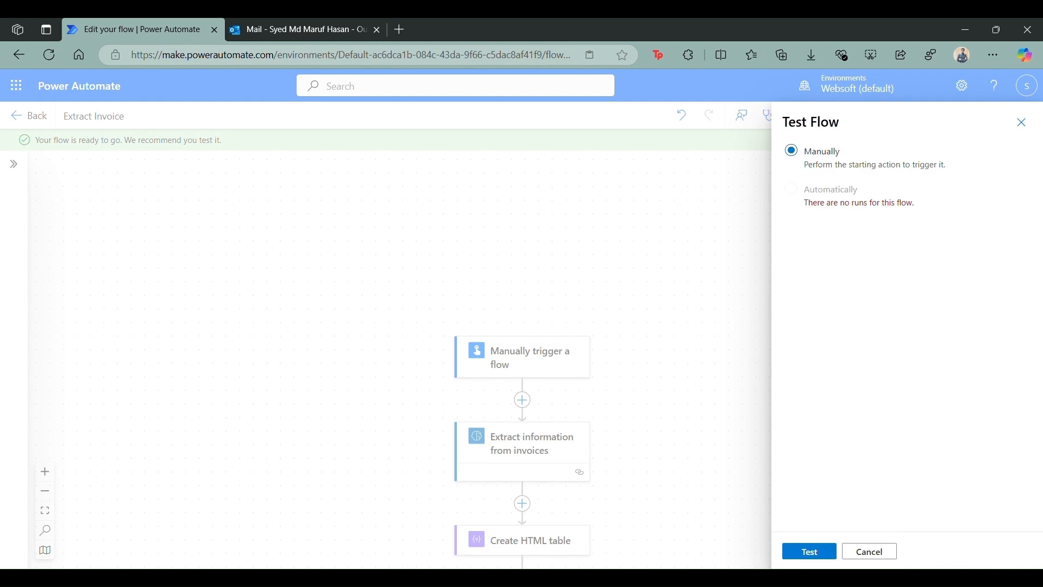
click(811, 553)
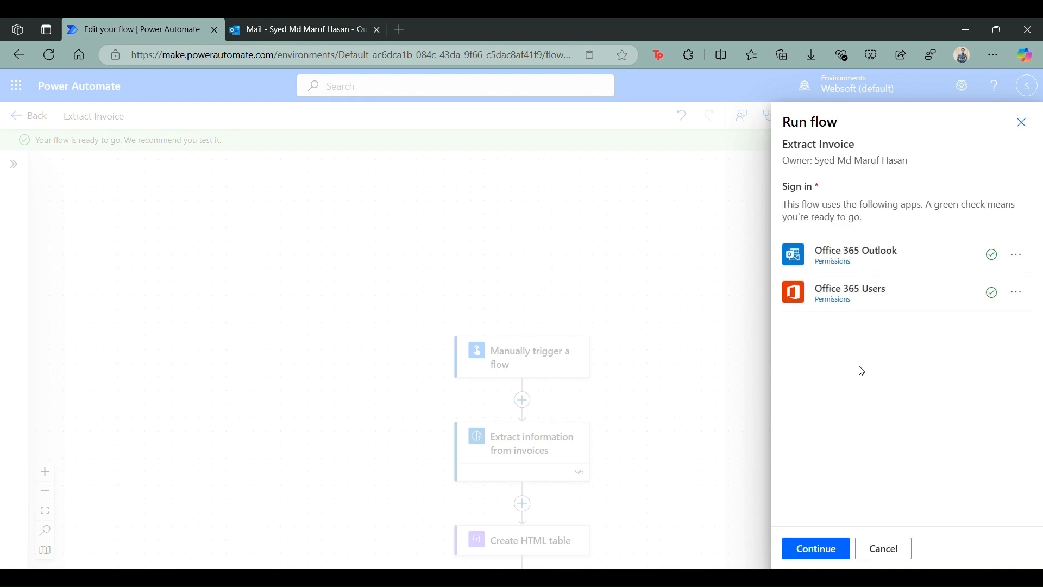
click(825, 554)
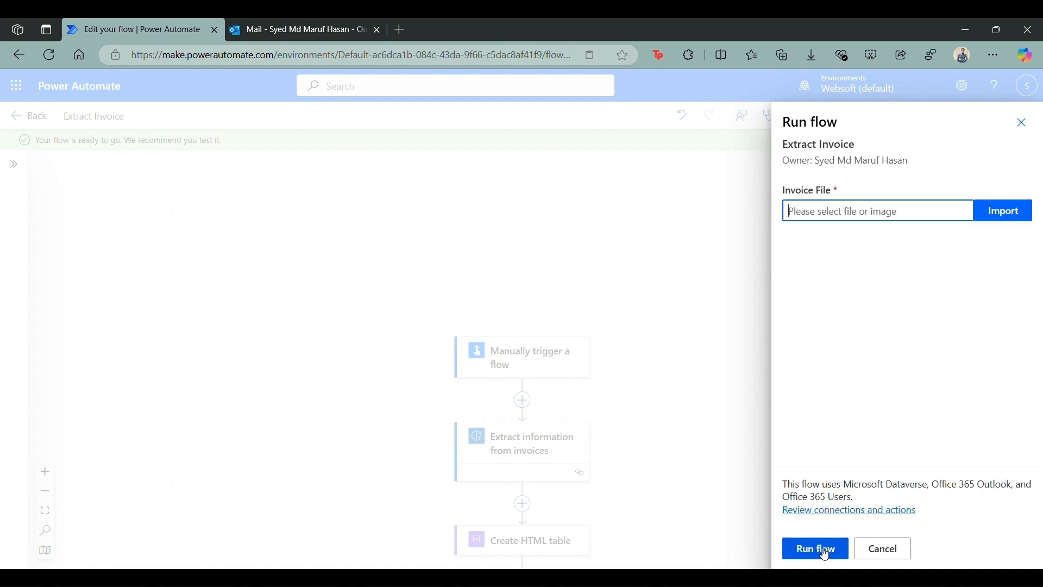
click(996, 217)
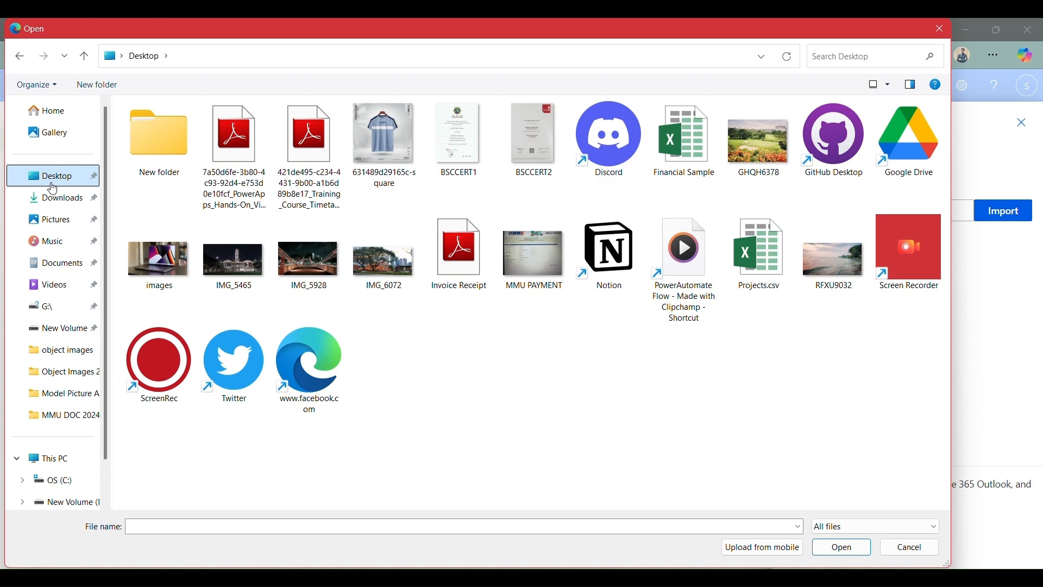
double_click(459, 255)
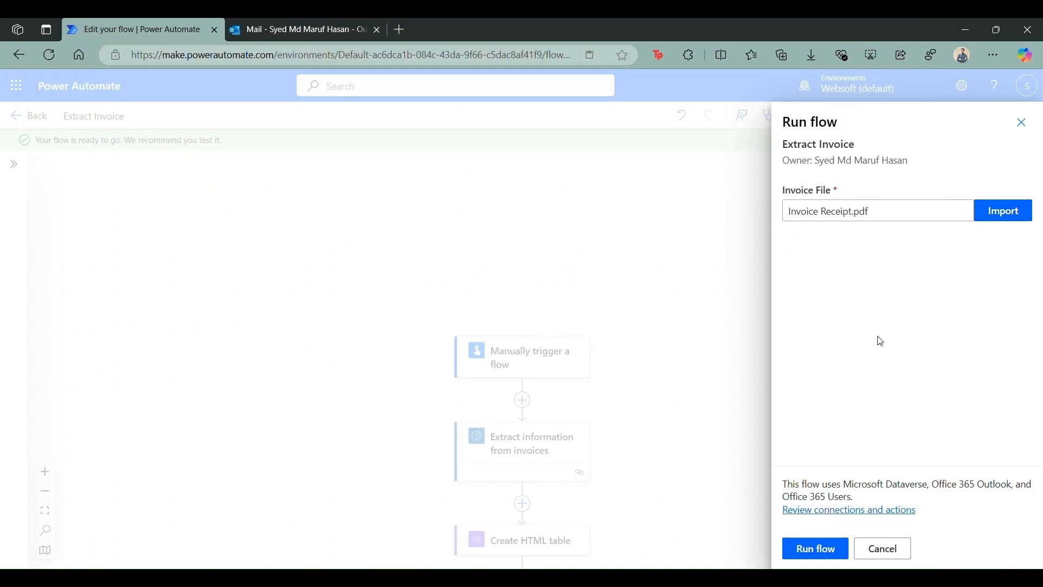
click(809, 549)
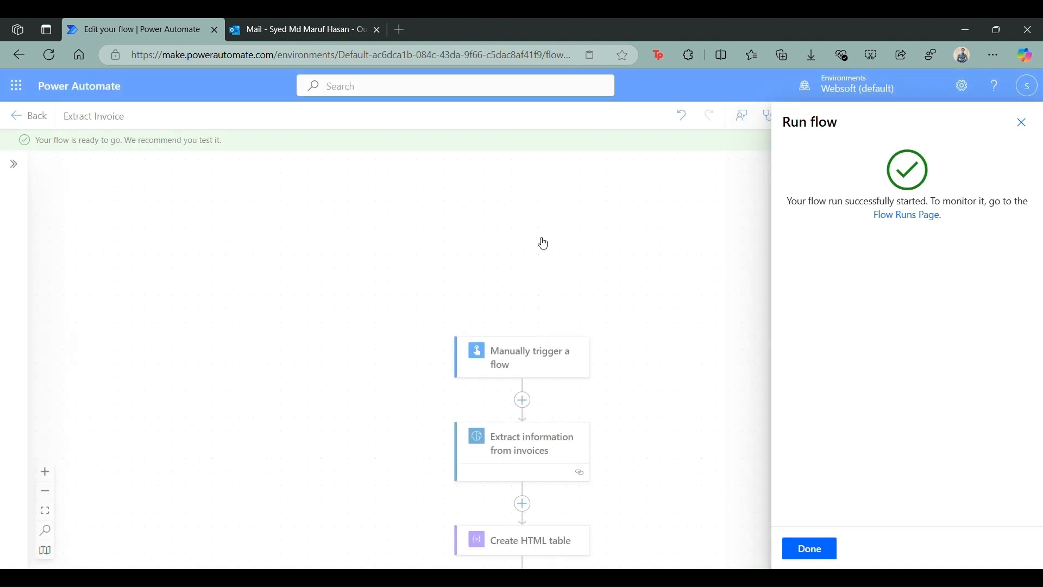
click(806, 549)
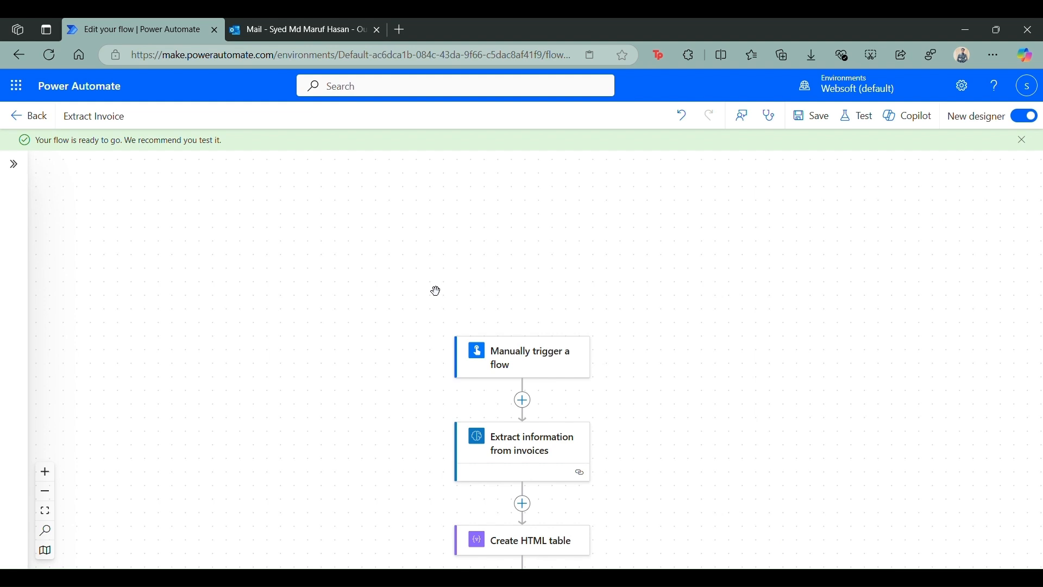
drag(404, 315, 421, 160)
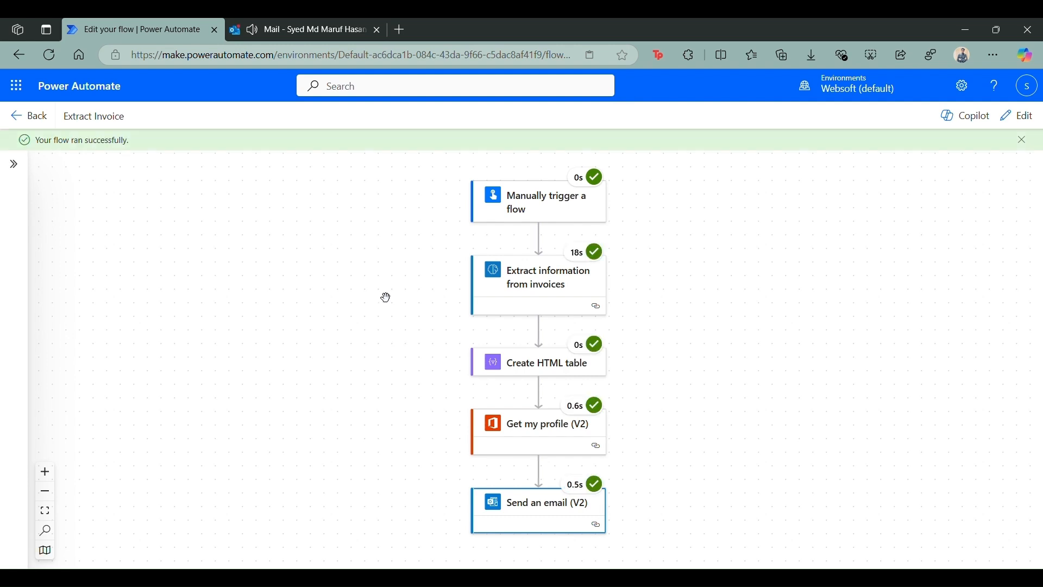
drag(380, 247, 398, 261)
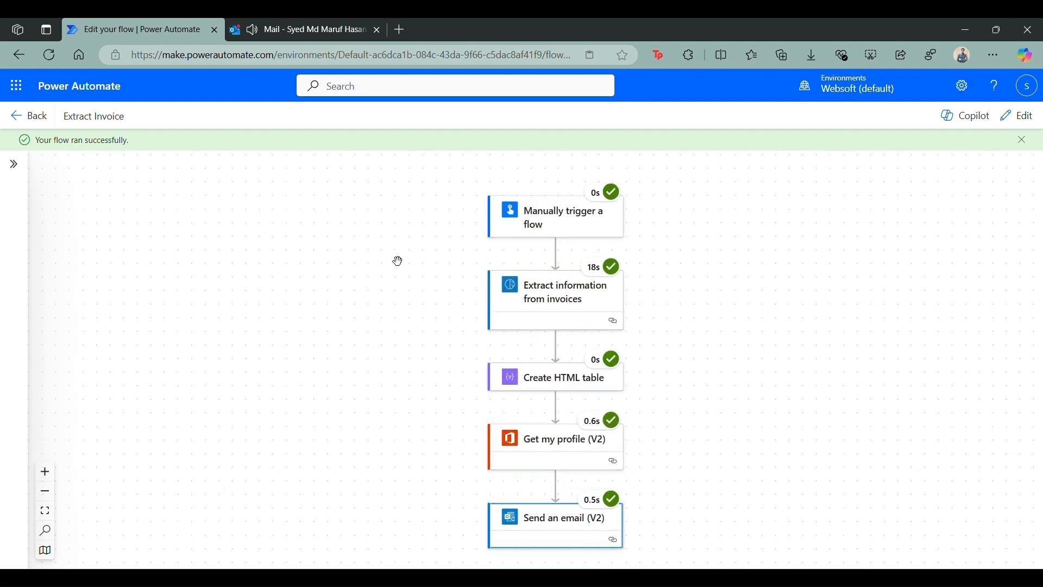
Switch to Outlook, examine the newest invoice details email's attachment, line items table and signature, and return to the flow in Power Automate
click(288, 28)
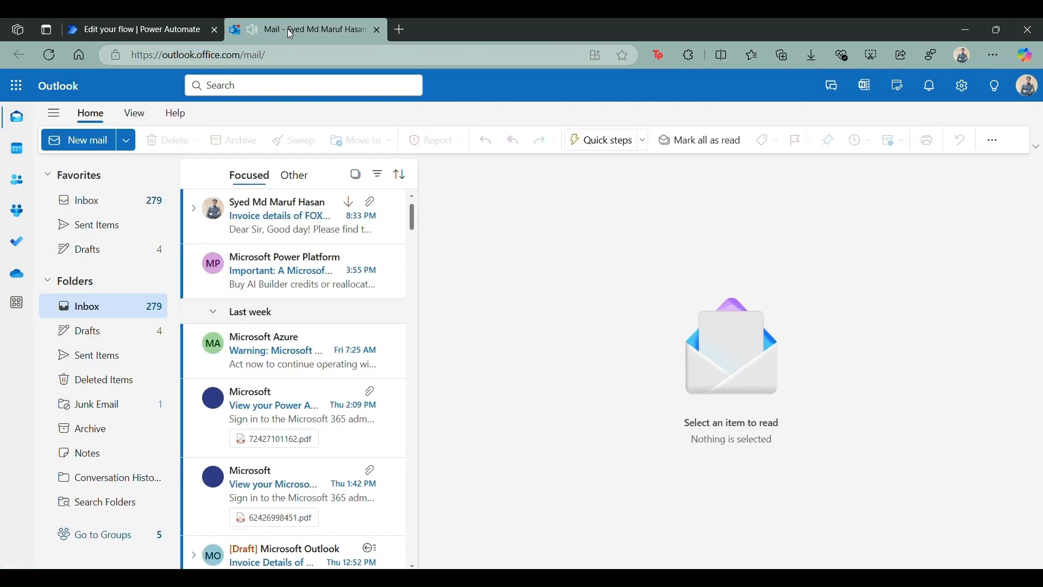
click(293, 213)
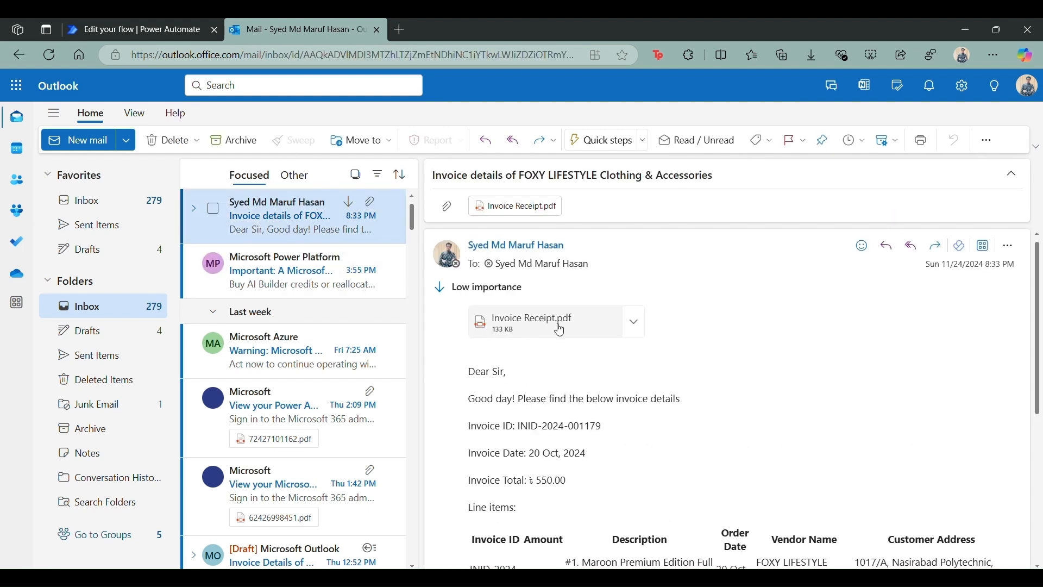
scroll(672, 388, down, 3)
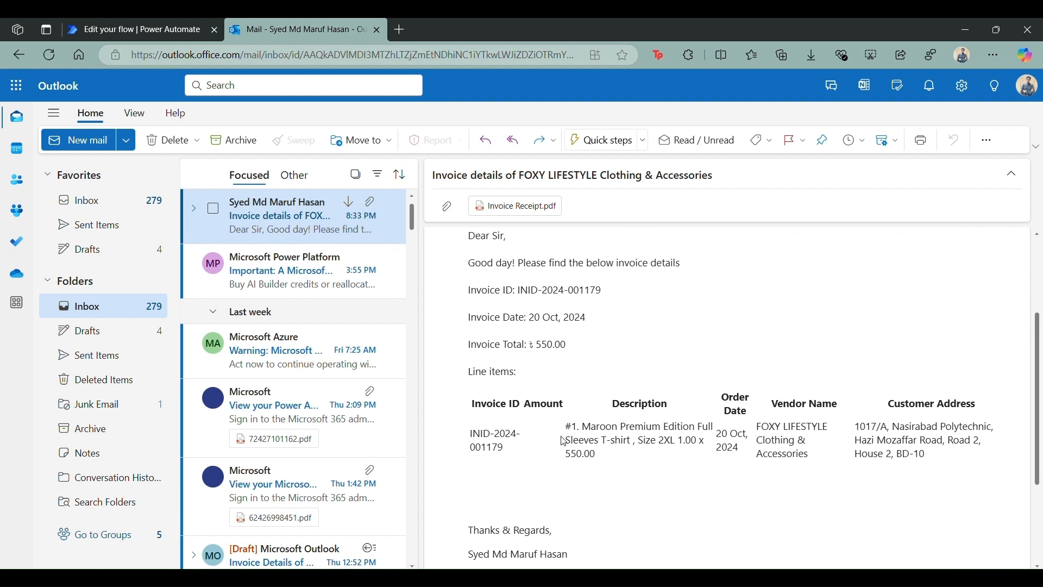
drag(572, 424, 617, 459)
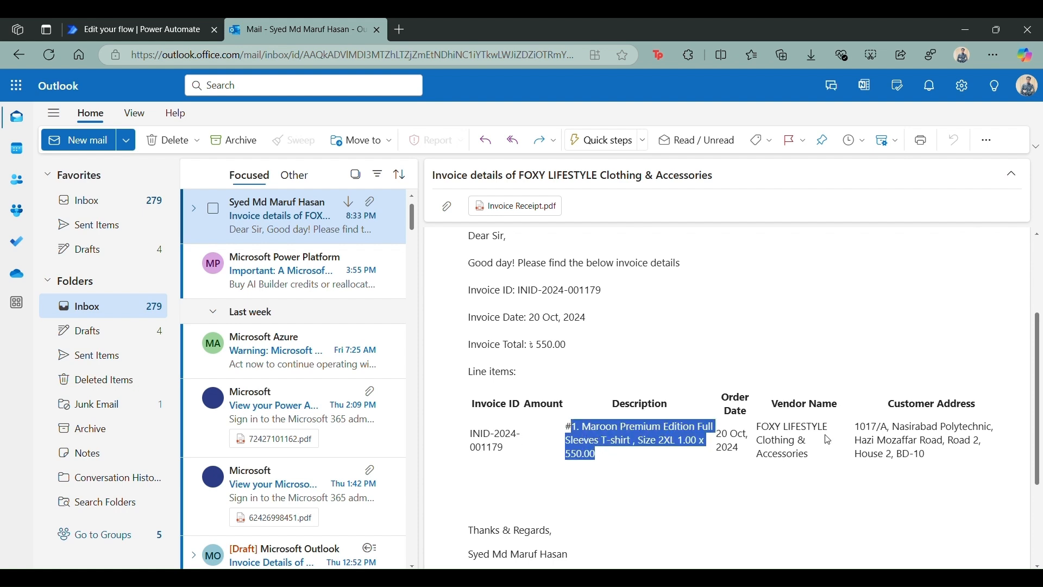
drag(758, 427, 949, 480)
scroll(706, 467, down, 3)
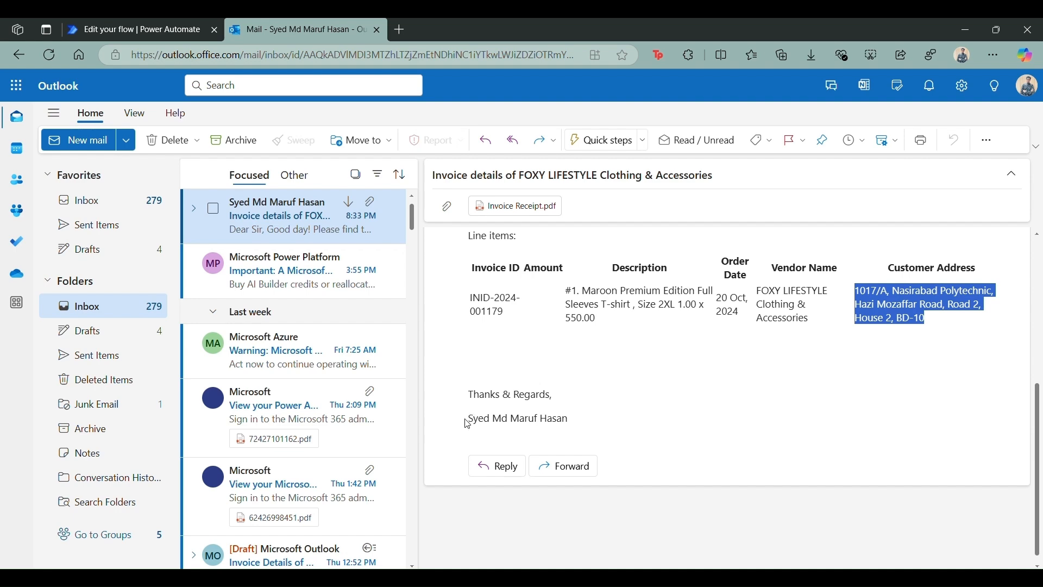
drag(470, 423, 612, 419)
click(612, 422)
scroll(683, 396, up, 5)
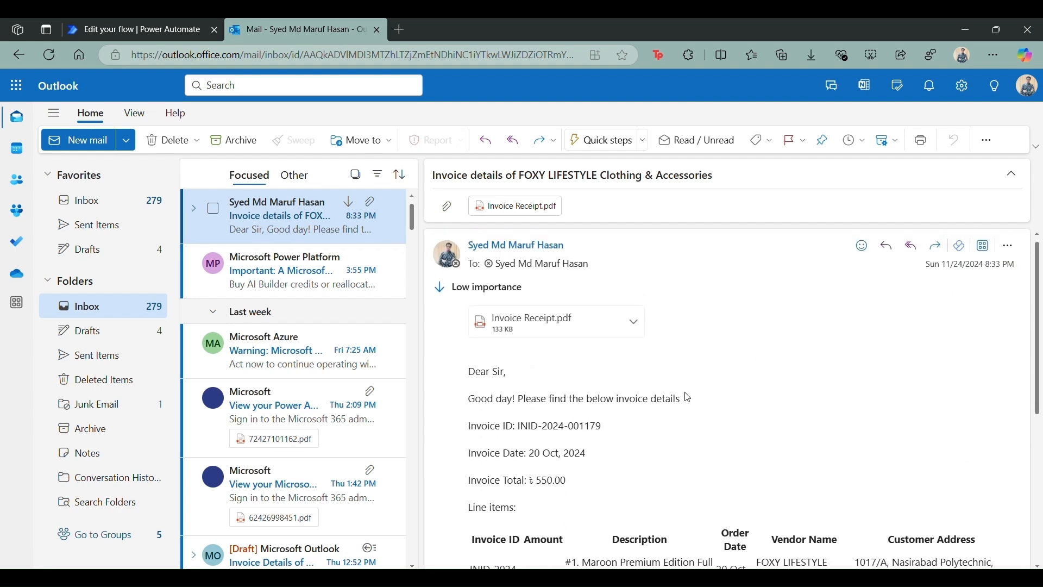
click(188, 37)
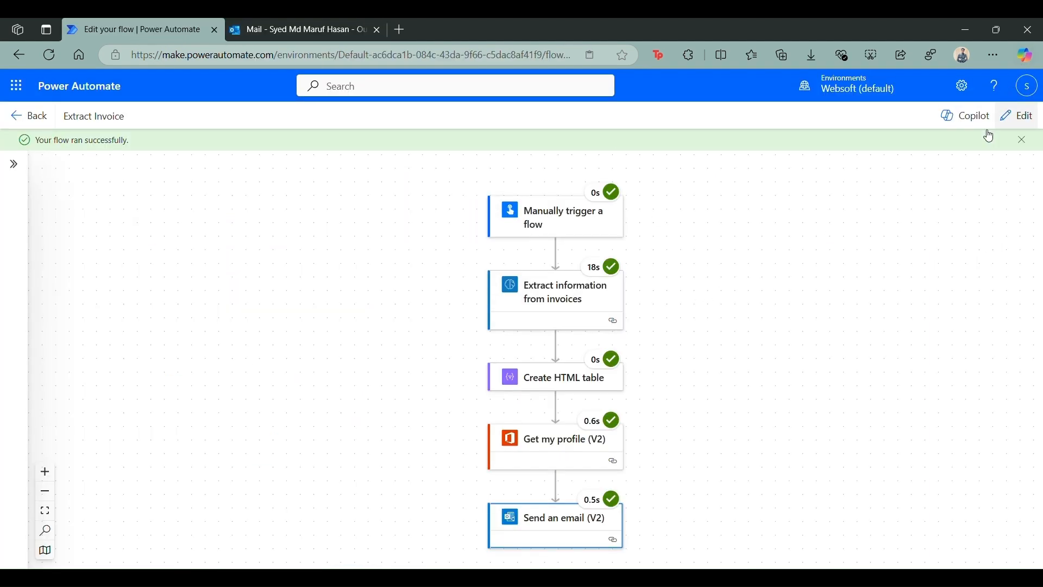